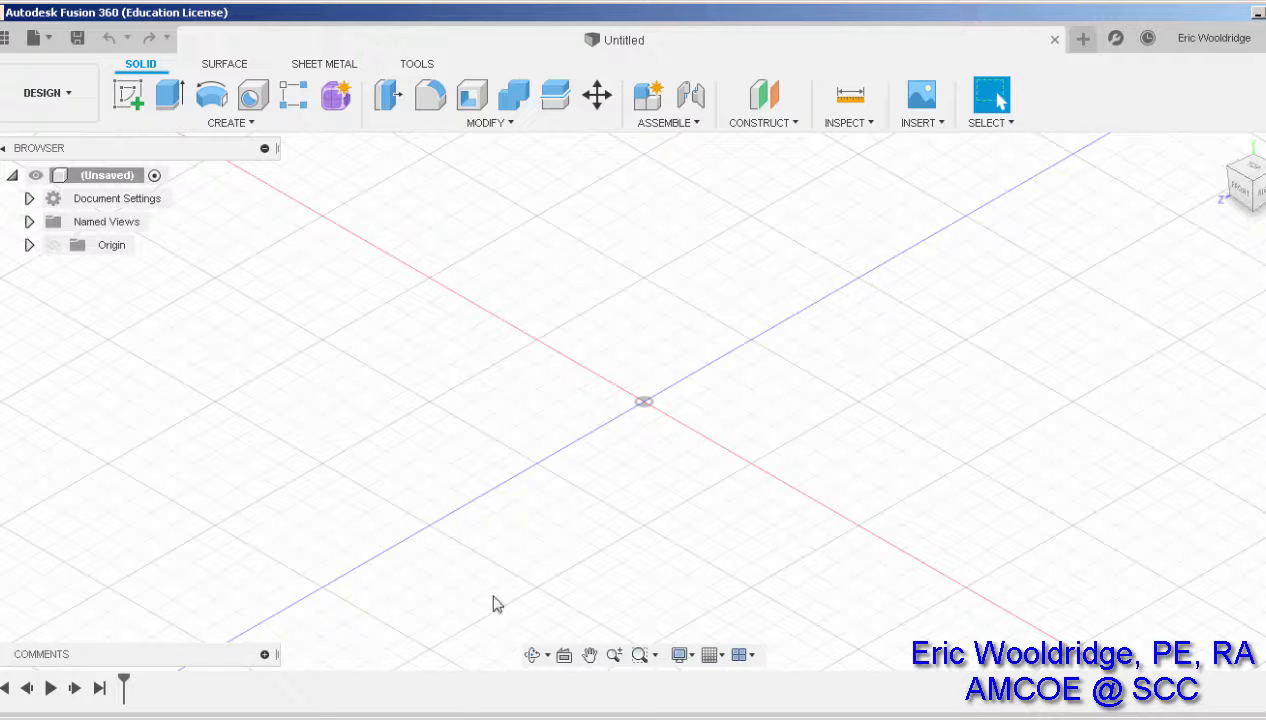
Step: Switch to the browser and examine the buttons and scroll wheel on the HP USB mouse image, returning to Fusion 360
key("alt+Tab")
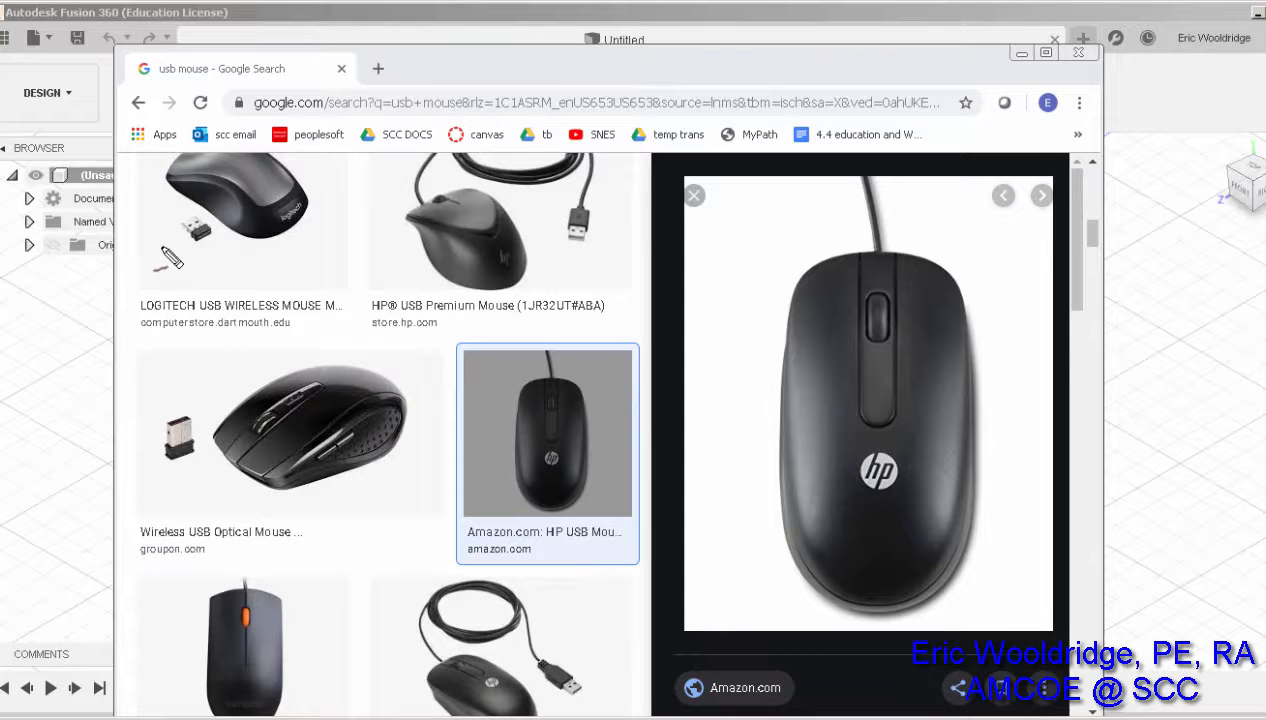
mouse_move(870, 252)
left_mouse_down()
mouse_move(812, 352)
mouse_move(765, 305)
left_mouse_up()
key("ctrl+z")
mouse_move(839, 256)
left_mouse_down()
mouse_move(808, 346)
mouse_move(811, 248)
left_mouse_up()
mouse_move(907, 266)
left_mouse_down()
mouse_move(893, 312)
mouse_move(948, 292)
mouse_move(928, 278)
mouse_move(885, 295)
mouse_move(845, 275)
mouse_move(888, 370)
left_mouse_up()
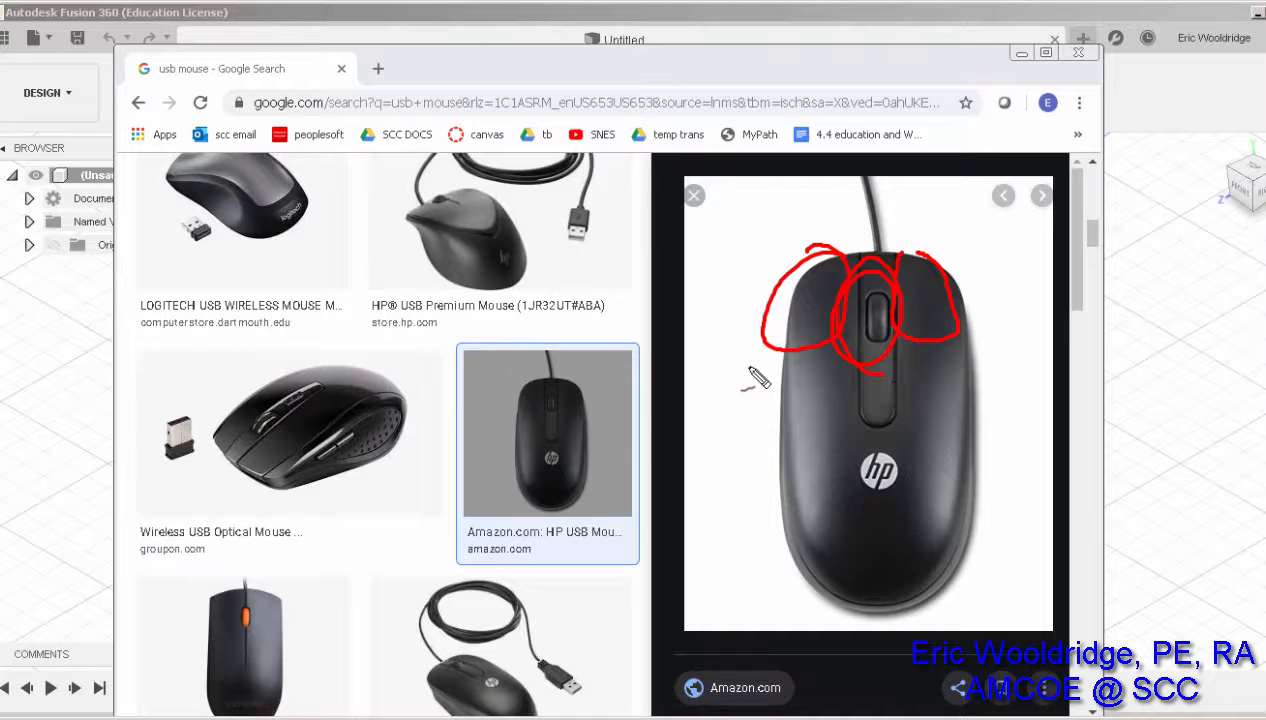
mouse_move(745, 368)
left_mouse_down()
mouse_move(712, 300)
mouse_move(752, 302)
mouse_move(755, 360)
left_mouse_up()
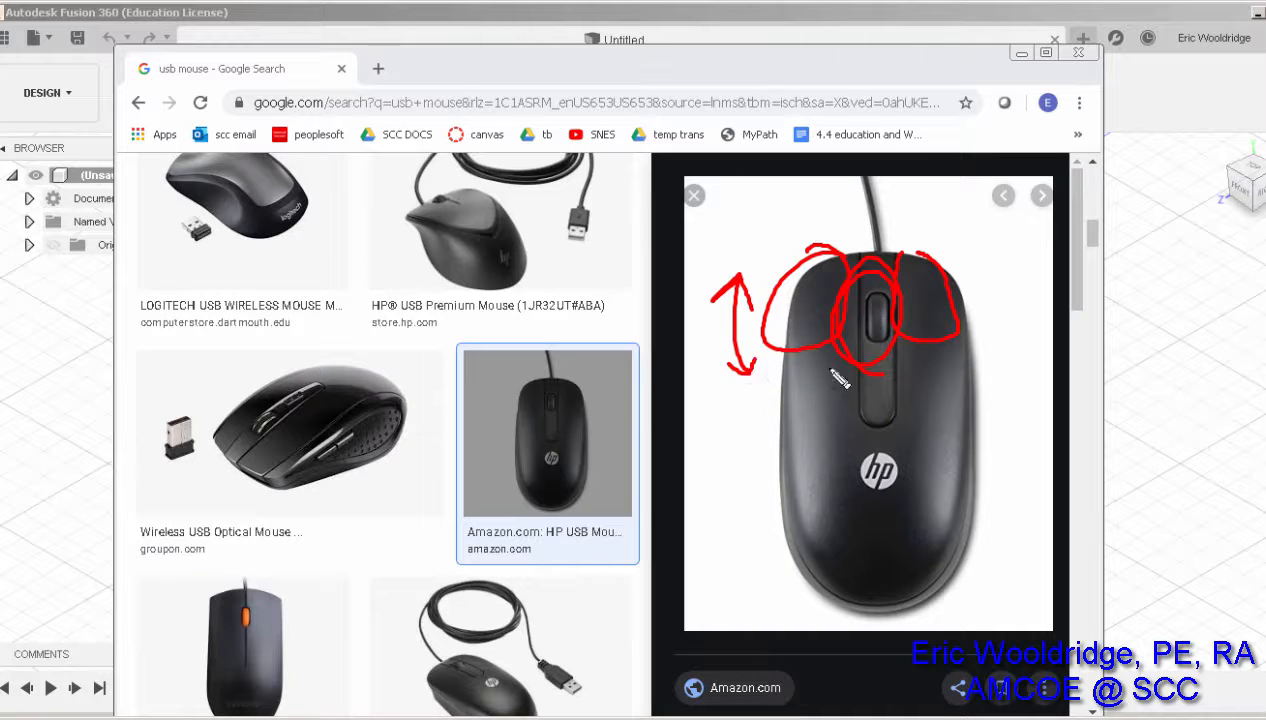
left_click_drag(962, 392, 876, 330)
key("Escape")
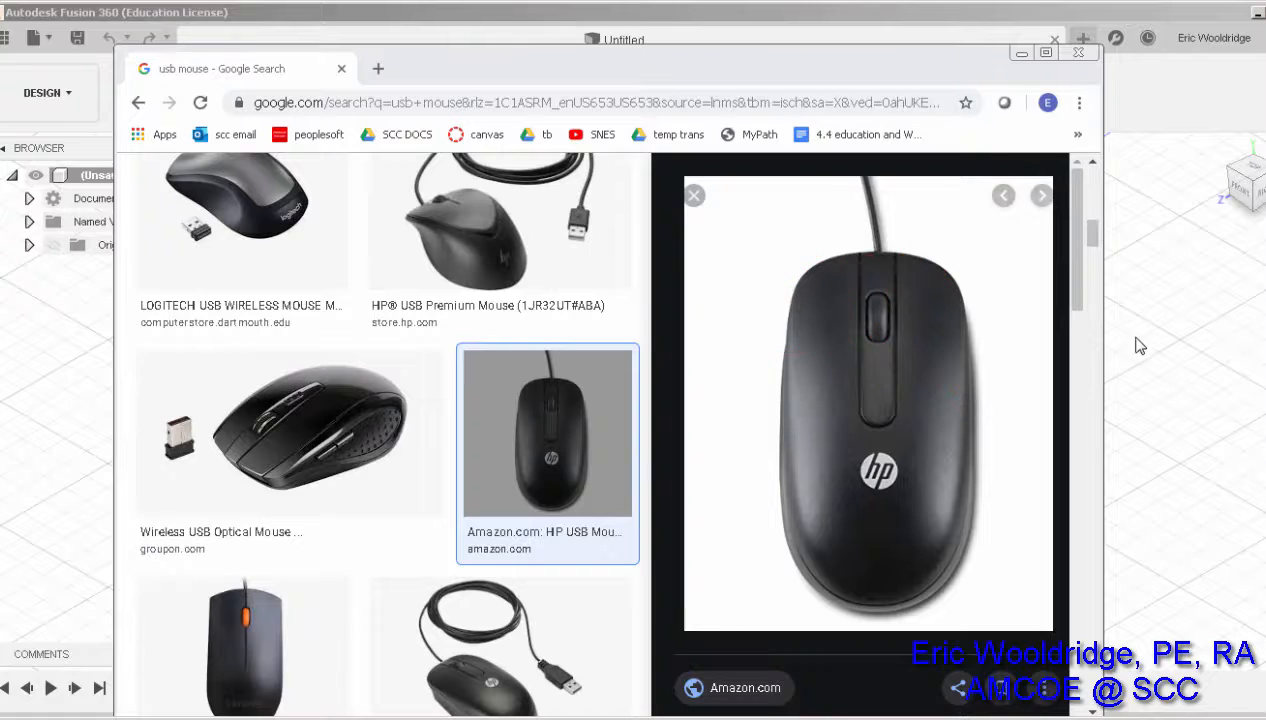
left_click(1139, 345)
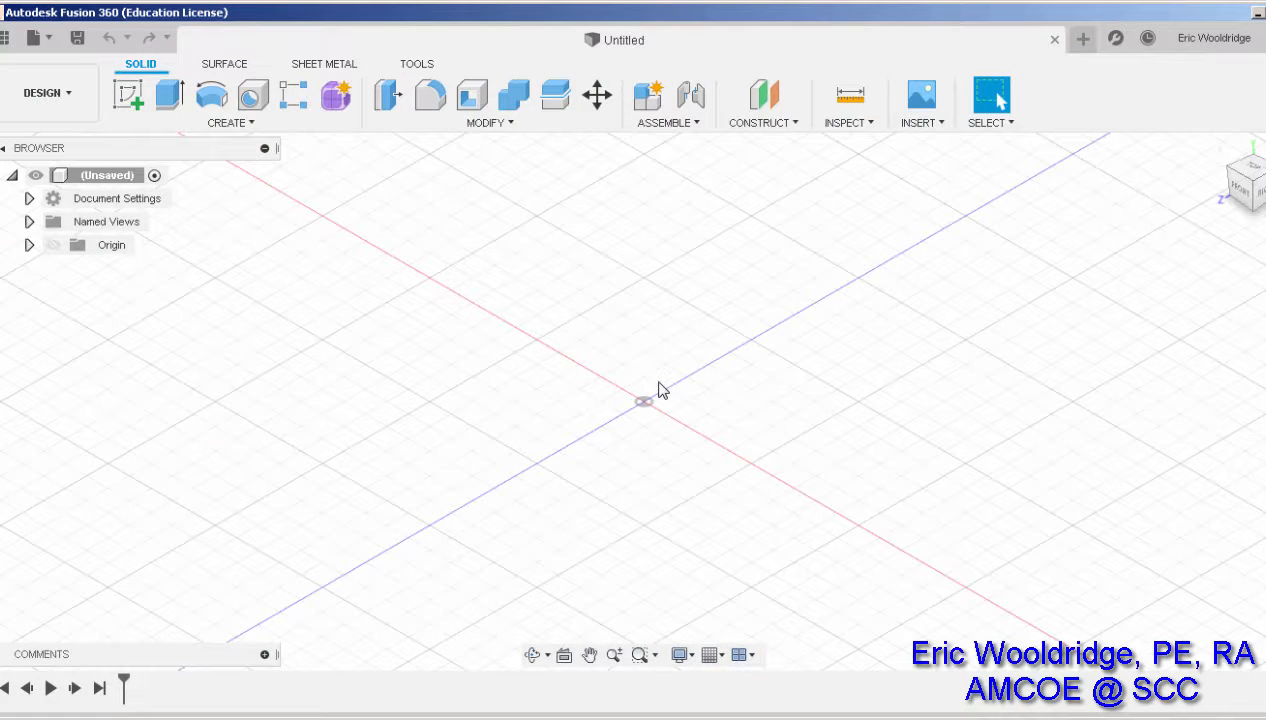
Step: Examine the empty design canvas around the origin by zooming in and out and panning across the grid
scroll(660, 390, "down", 6)
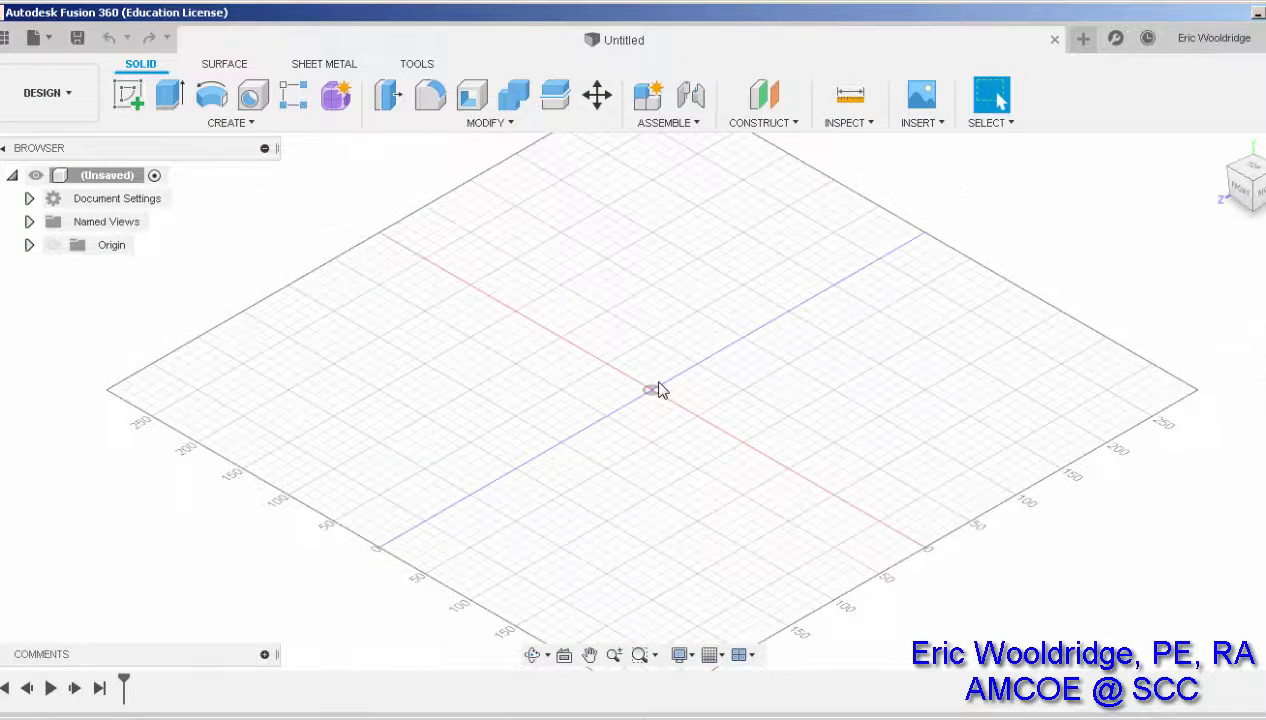
scroll(660, 390, "up", 3)
scroll(660, 390, "down", 4)
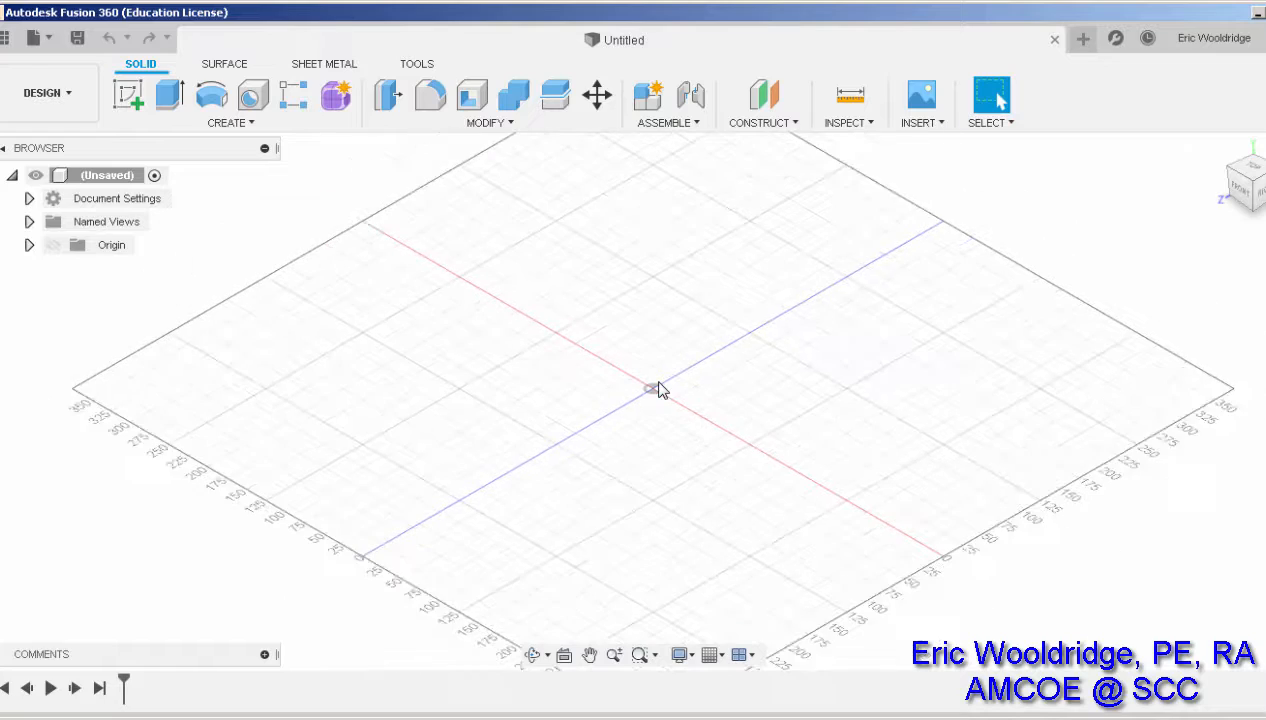
scroll(660, 390, "up", 1)
scroll(659, 390, "up", 5)
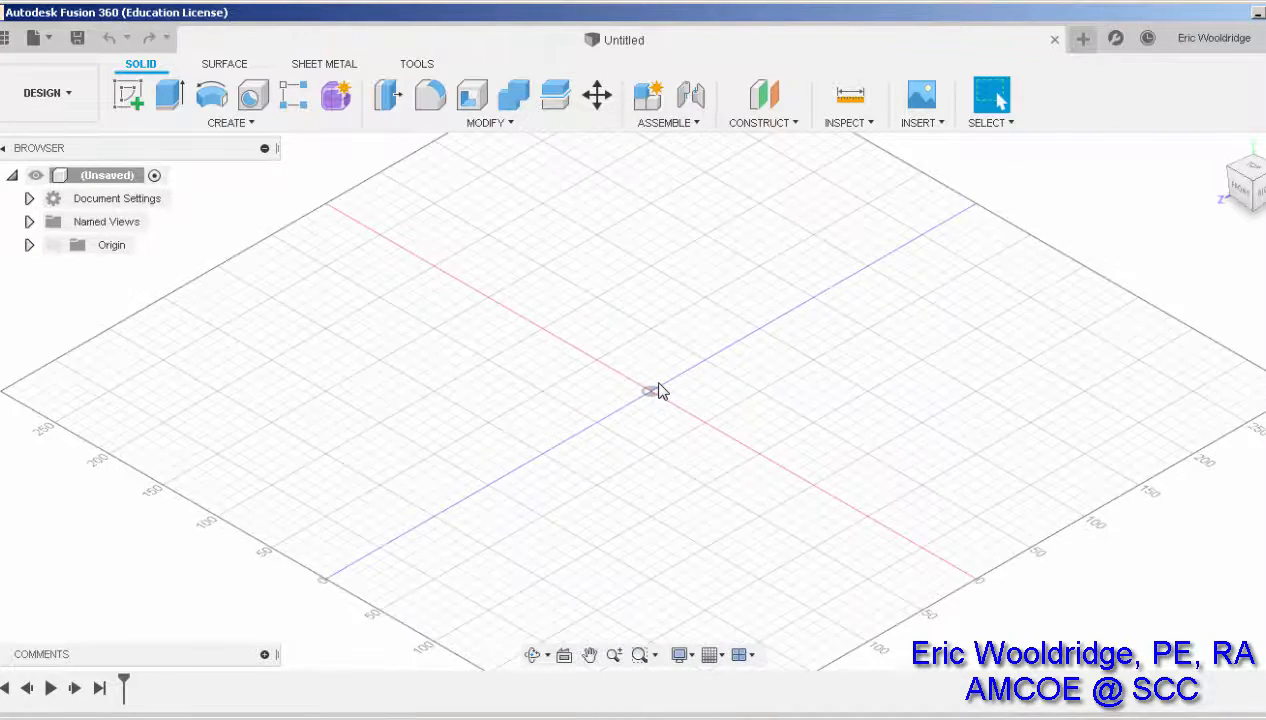
scroll(659, 390, "up", 2)
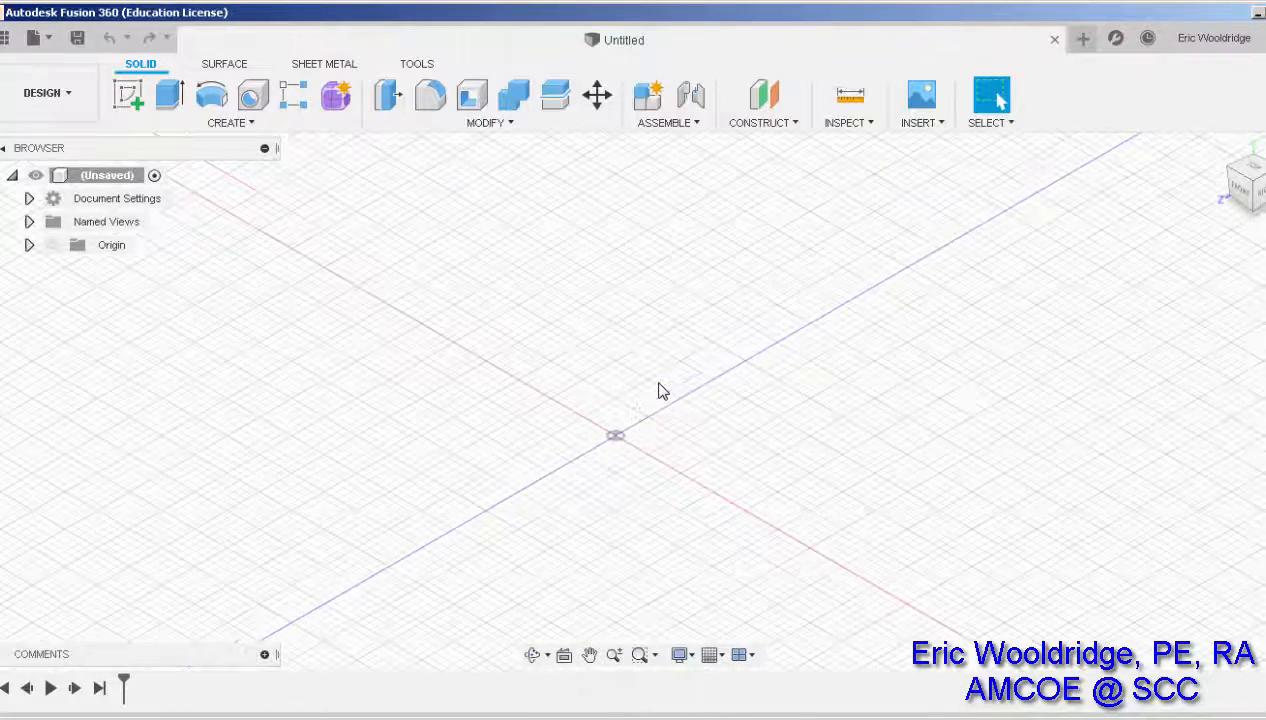
scroll(659, 391, "down", 2)
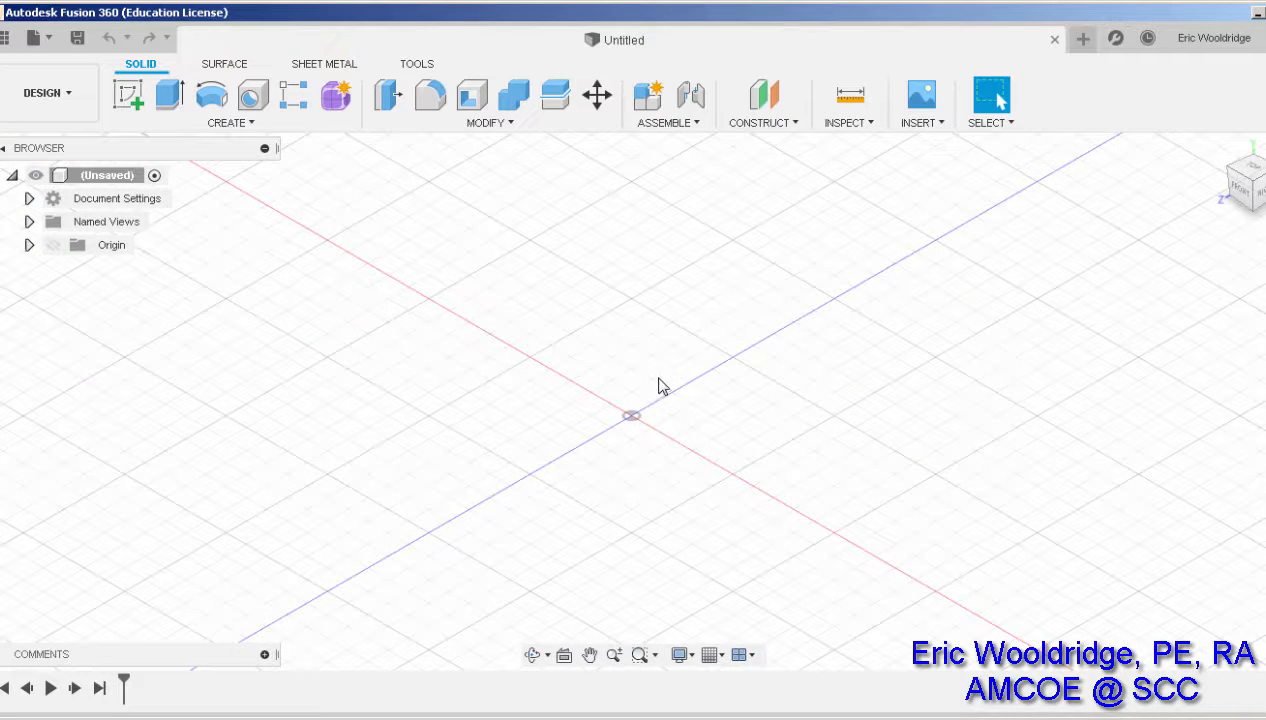
mouse_move(659, 387)
middle_mouse_down()
mouse_move(667, 376)
mouse_move(647, 361)
mouse_move(636, 384)
mouse_move(685, 353)
mouse_move(613, 356)
mouse_move(656, 381)
mouse_move(636, 330)
mouse_move(602, 380)
mouse_move(675, 373)
mouse_move(568, 356)
mouse_move(749, 432)
mouse_move(539, 287)
mouse_move(661, 517)
mouse_move(664, 285)
mouse_move(698, 359)
mouse_move(663, 376)
middle_mouse_up()
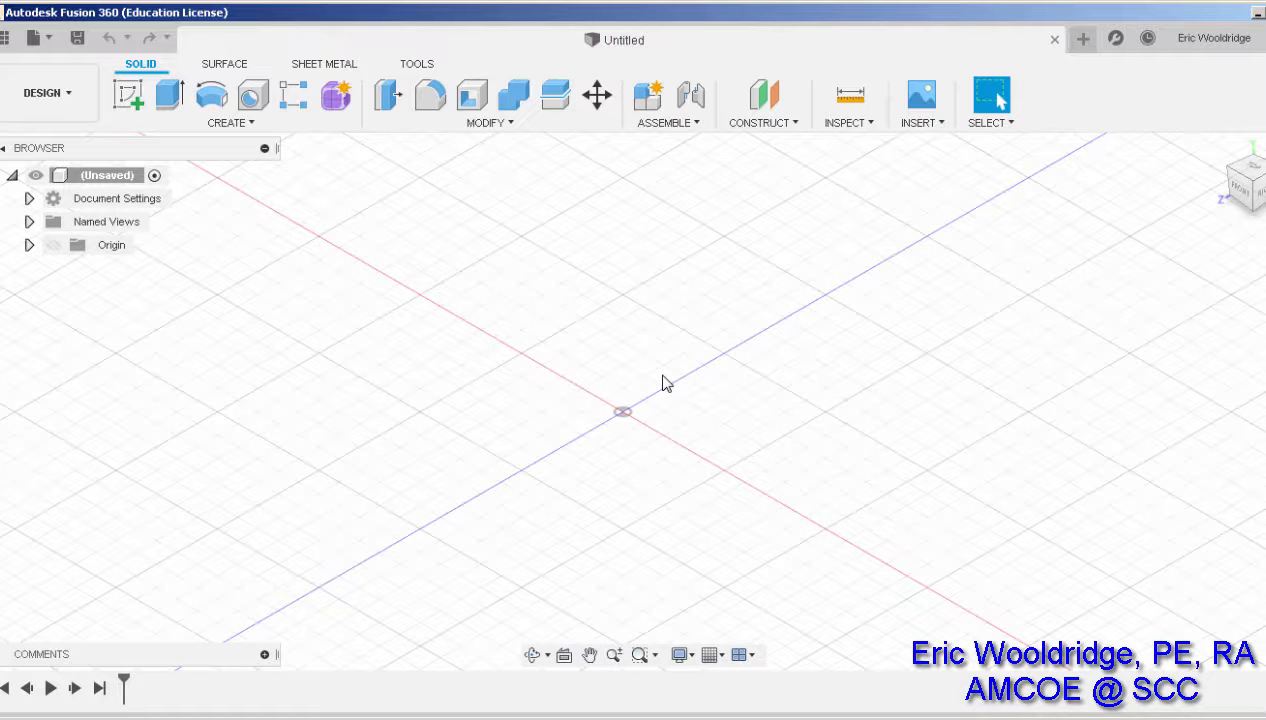
middle_click_drag(750, 378, 612, 374)
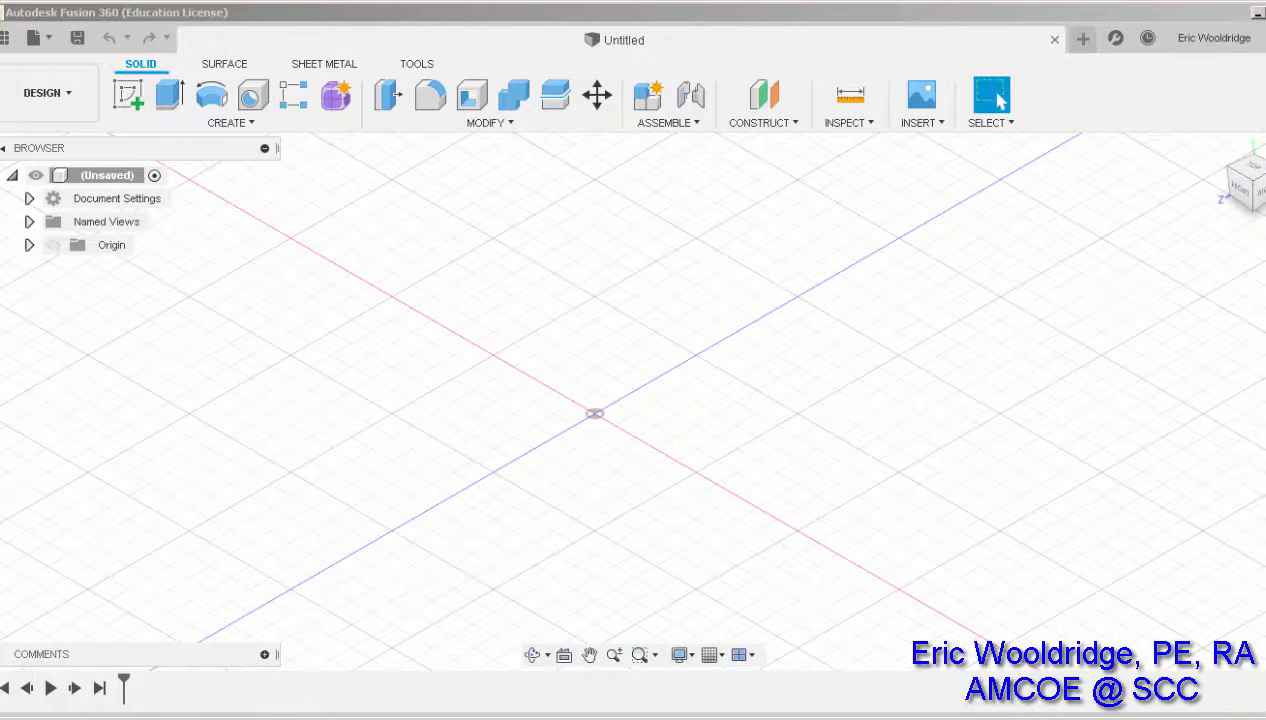
mouse_move(467, 336)
left_mouse_down()
mouse_move(247, 597)
mouse_move(269, 637)
left_mouse_up()
mouse_move(371, 660)
left_mouse_down()
mouse_move(30, 686)
mouse_move(565, 678)
mouse_move(290, 642)
left_mouse_up()
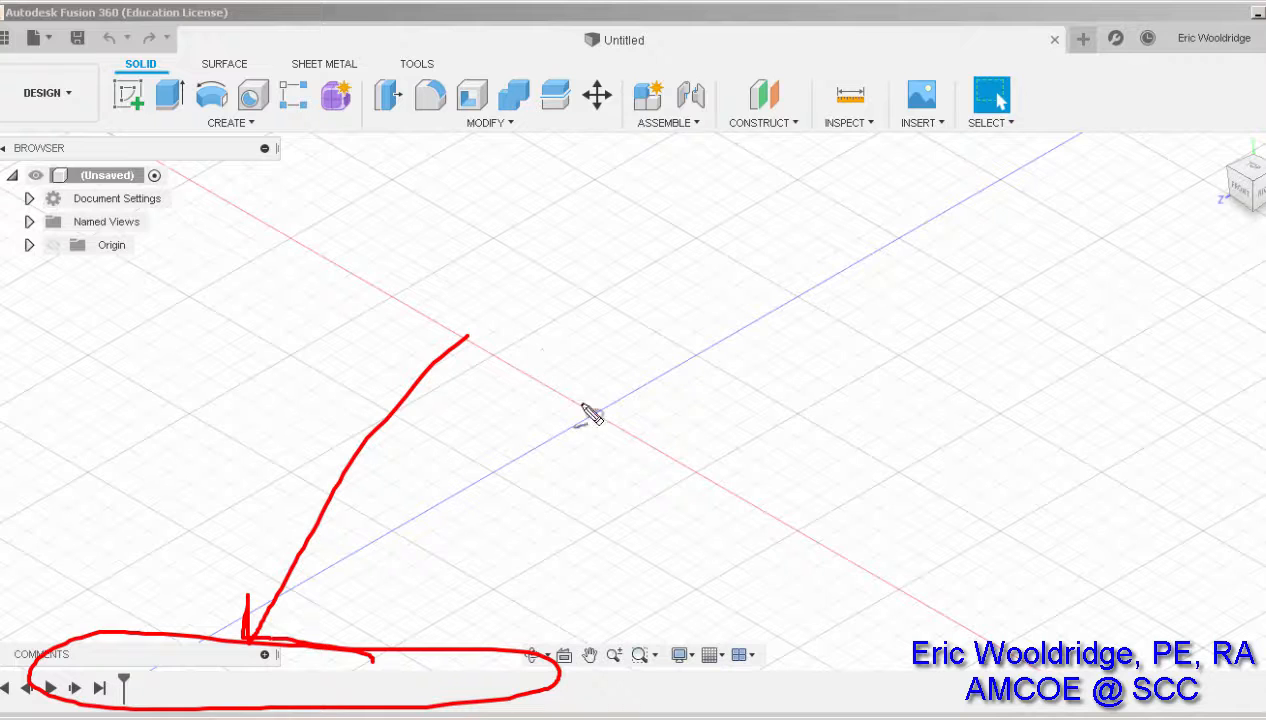
mouse_move(590, 414)
left_mouse_down()
mouse_move(277, 178)
mouse_move(640, 132)
mouse_move(205, 68)
mouse_move(300, 140)
left_mouse_up()
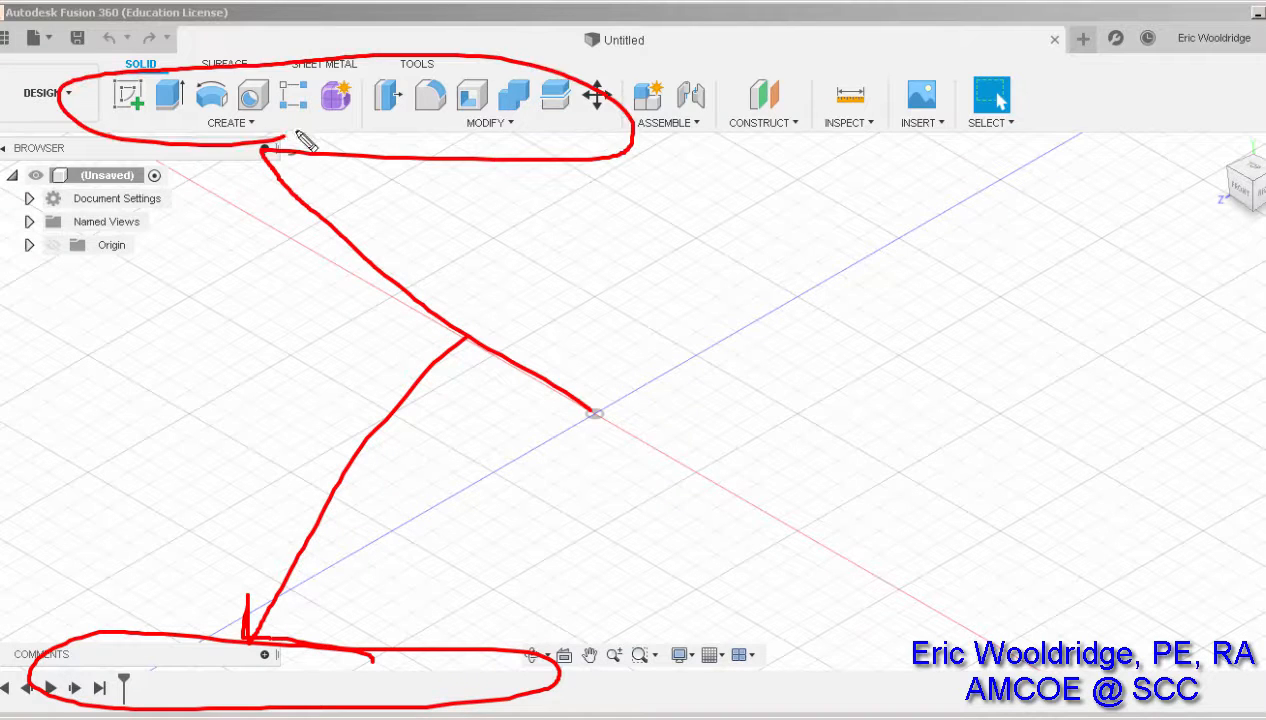
mouse_move(203, 272)
left_mouse_down()
mouse_move(140, 156)
mouse_move(8, 285)
mouse_move(180, 177)
left_mouse_up()
left_click_drag(42, 265, 127, 282)
mouse_move(42, 287)
left_mouse_down()
mouse_move(130, 285)
mouse_move(35, 306)
mouse_move(126, 306)
left_mouse_up()
mouse_move(30, 343)
left_mouse_down()
mouse_move(138, 347)
mouse_move(48, 377)
left_mouse_up()
left_click_drag(40, 398, 130, 405)
left_click_drag(57, 452, 70, 448)
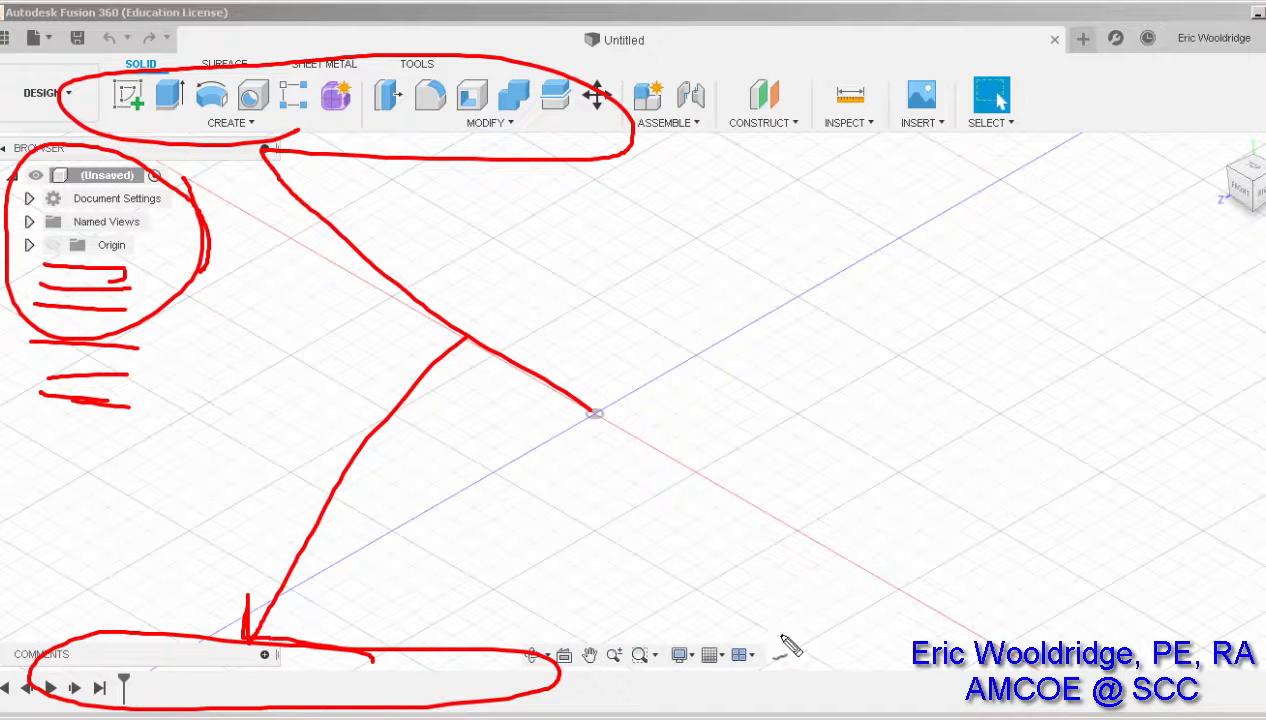
mouse_move(792, 622)
left_mouse_down()
mouse_move(511, 619)
mouse_move(678, 698)
mouse_move(737, 633)
left_mouse_up()
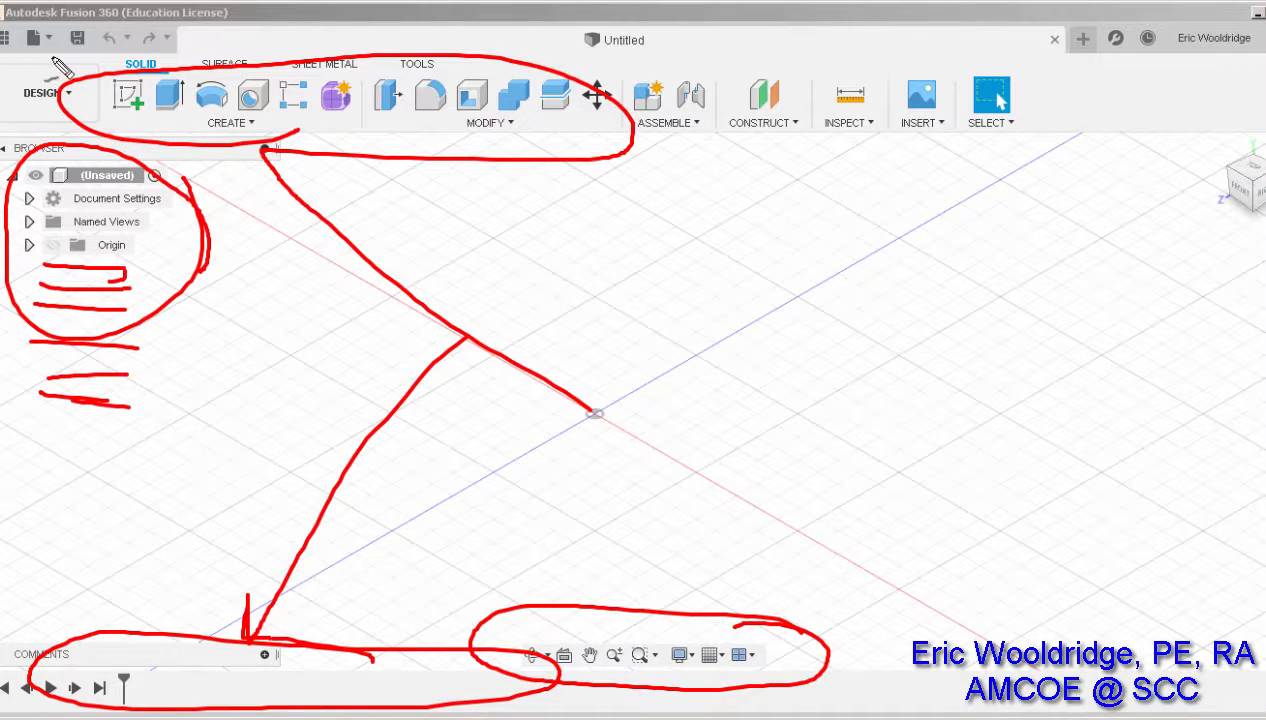
mouse_move(50, 56)
left_mouse_down()
mouse_move(42, 10)
mouse_move(36, 70)
mouse_move(58, 30)
mouse_move(90, 64)
left_mouse_up()
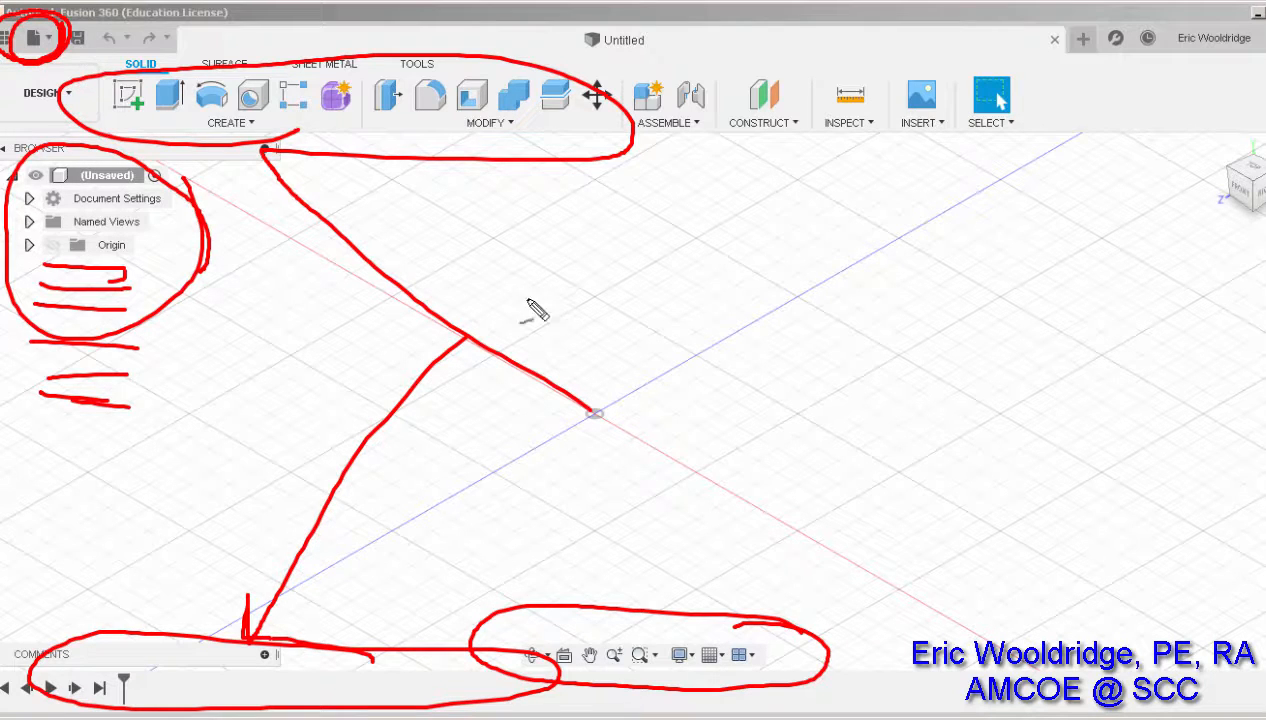
left_click_drag(536, 327, 550, 323)
key("e")
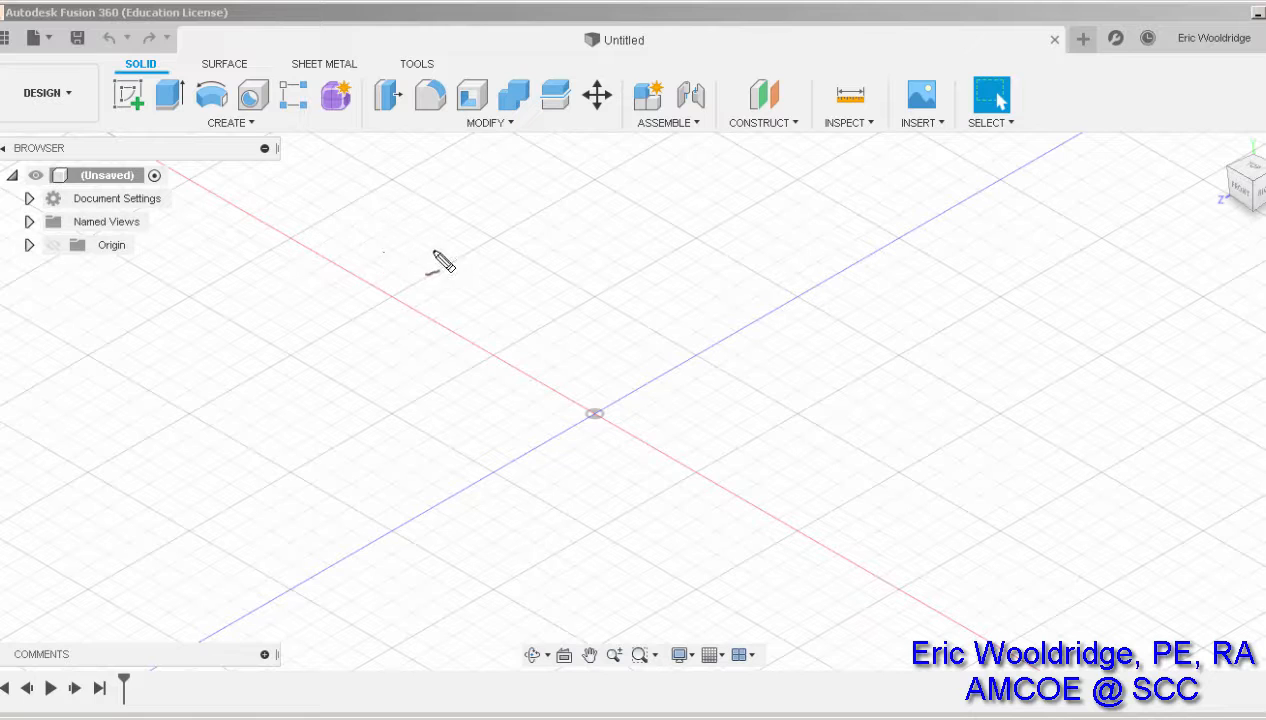
mouse_move(505, 238)
left_mouse_down()
mouse_move(531, 382)
mouse_move(495, 240)
left_mouse_up()
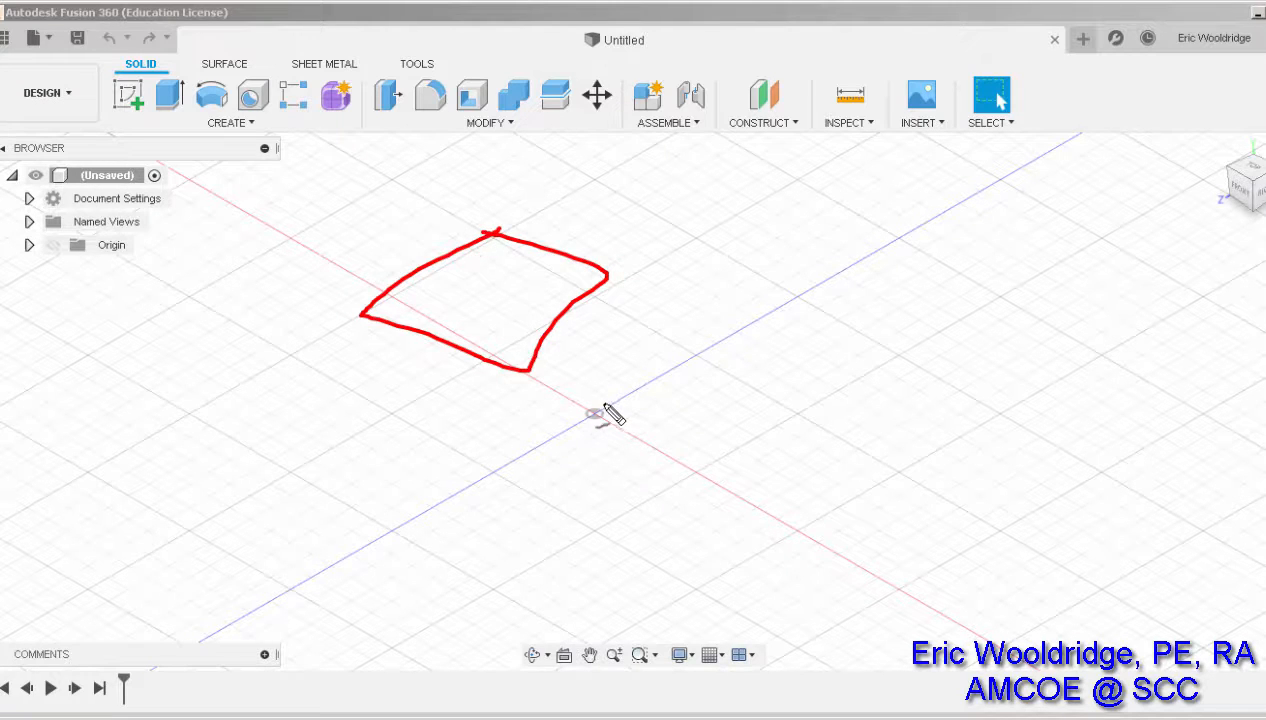
mouse_move(537, 367)
left_mouse_down()
mouse_move(523, 218)
mouse_move(355, 218)
mouse_move(358, 314)
left_mouse_up()
mouse_move(342, 182)
left_mouse_down()
mouse_move(540, 150)
mouse_move(485, 196)
left_mouse_up()
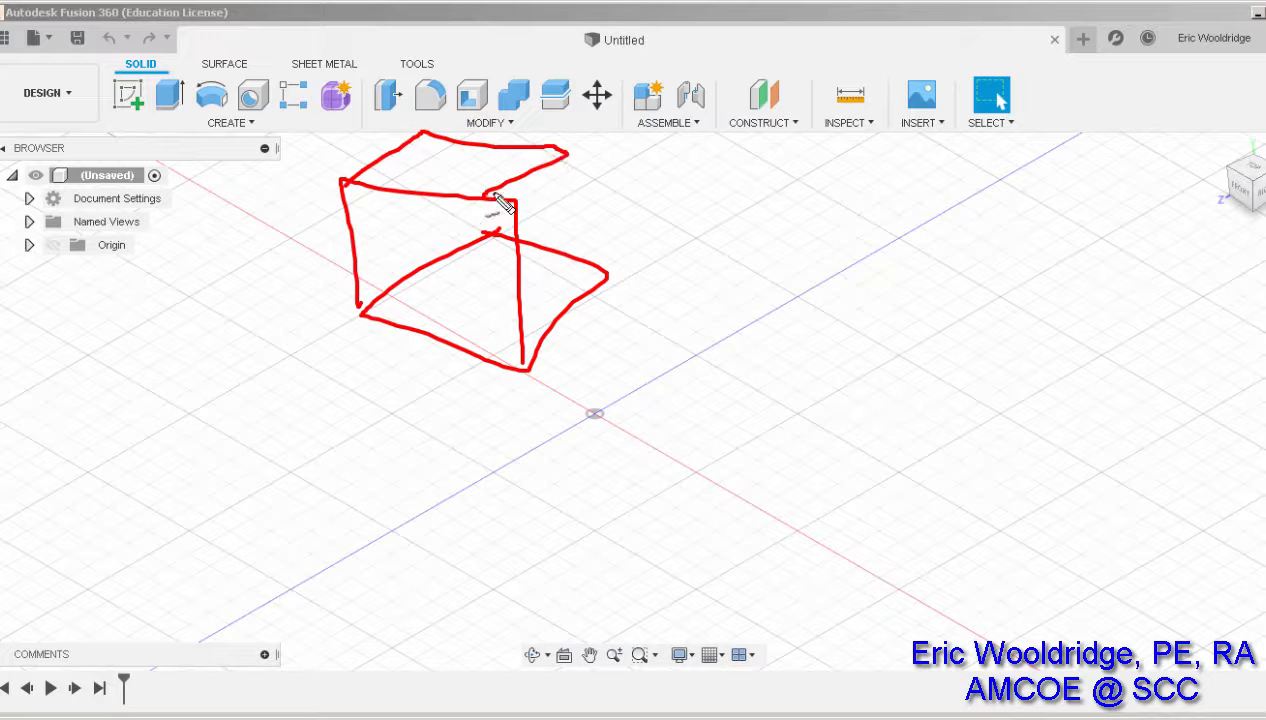
left_click_drag(570, 152, 607, 252)
mouse_move(839, 376)
left_mouse_down()
mouse_move(723, 468)
mouse_move(840, 380)
left_mouse_up()
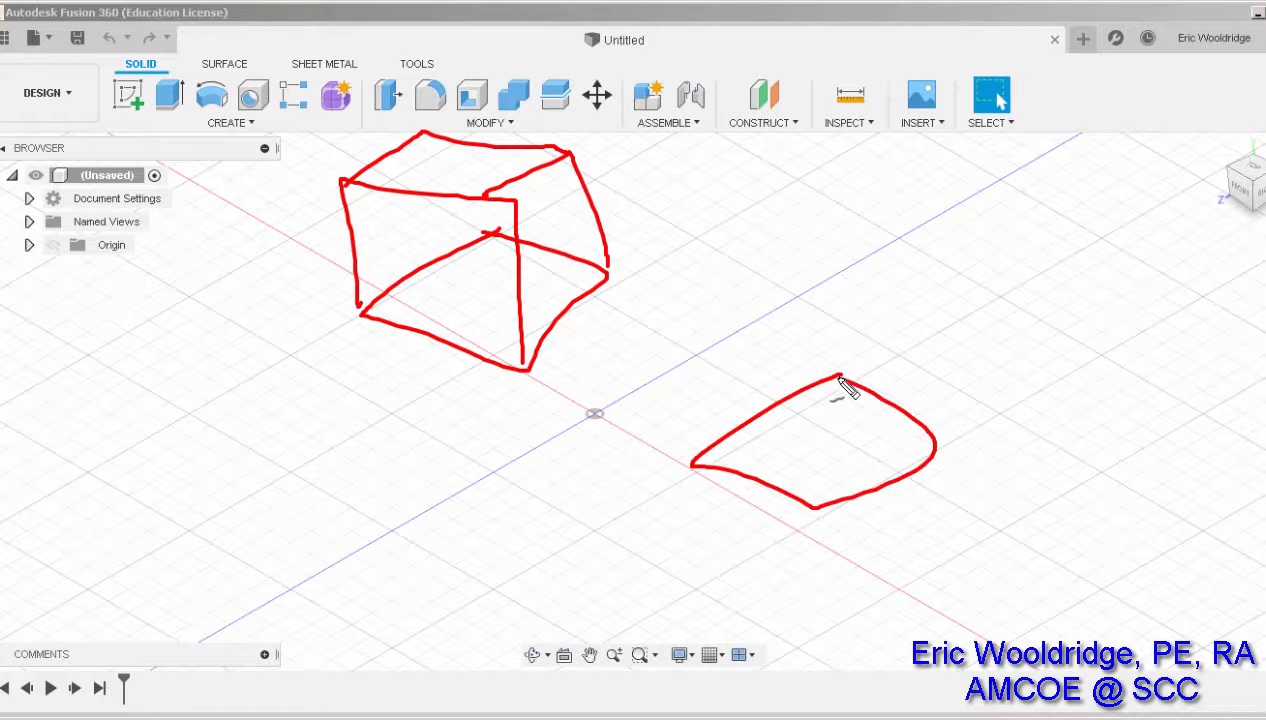
mouse_move(813, 503)
left_mouse_down()
mouse_move(715, 292)
mouse_move(703, 466)
left_mouse_up()
mouse_move(710, 296)
left_mouse_down()
mouse_move(866, 248)
mouse_move(822, 325)
left_mouse_up()
left_click_drag(934, 265, 938, 436)
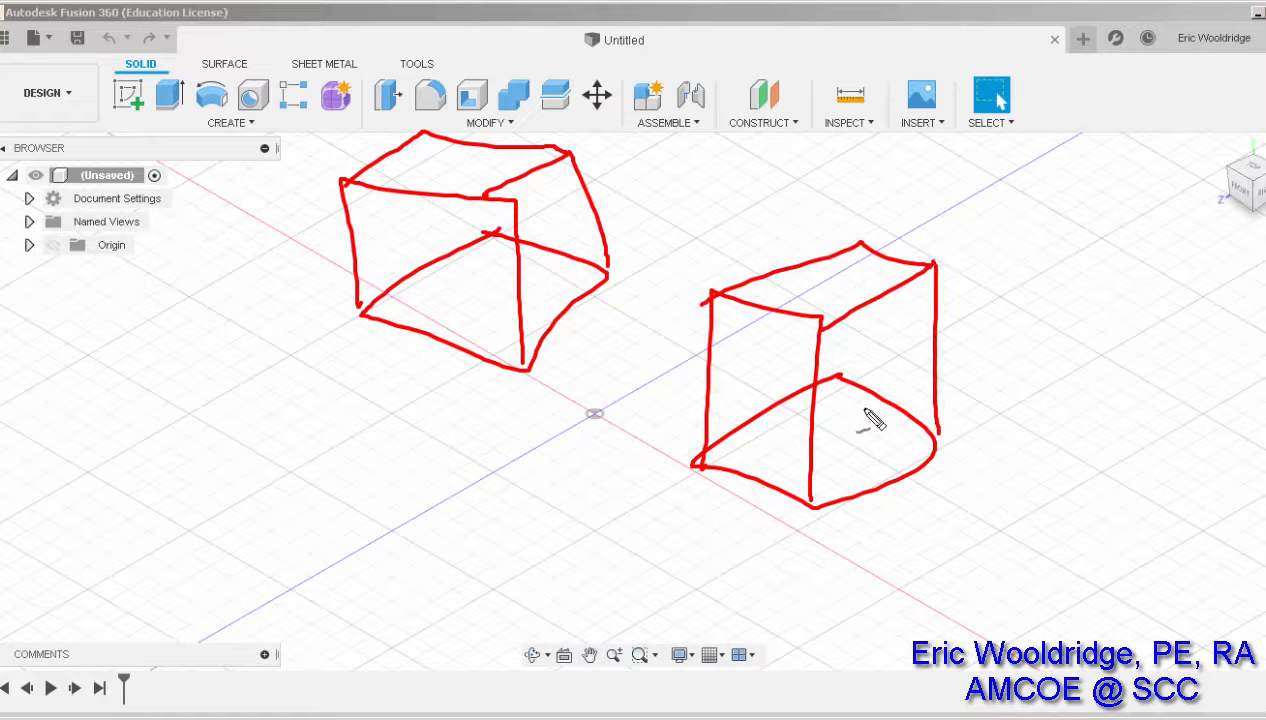
mouse_move(257, 308)
left_mouse_down()
mouse_move(243, 390)
mouse_move(203, 302)
mouse_move(178, 452)
mouse_move(327, 543)
left_mouse_up()
left_click_drag(343, 340, 333, 520)
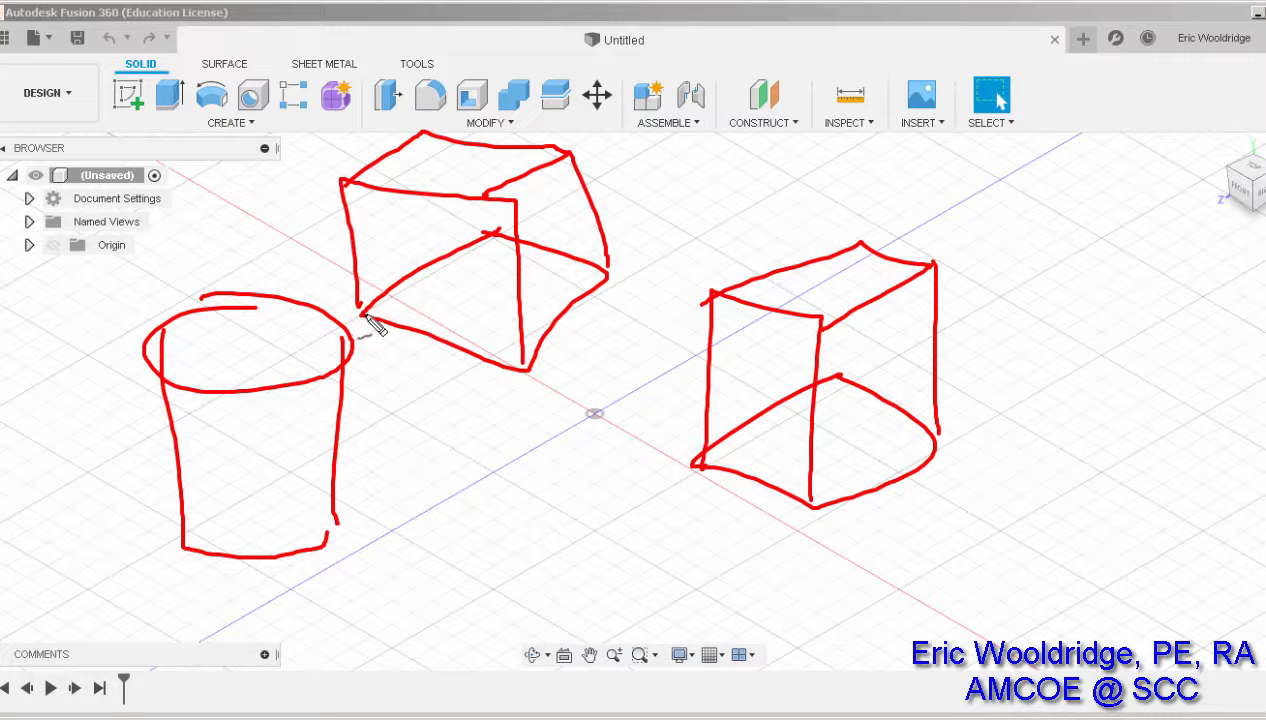
mouse_move(358, 306)
left_mouse_down()
mouse_move(330, 326)
mouse_move(283, 448)
mouse_move(172, 445)
mouse_move(292, 428)
left_mouse_up()
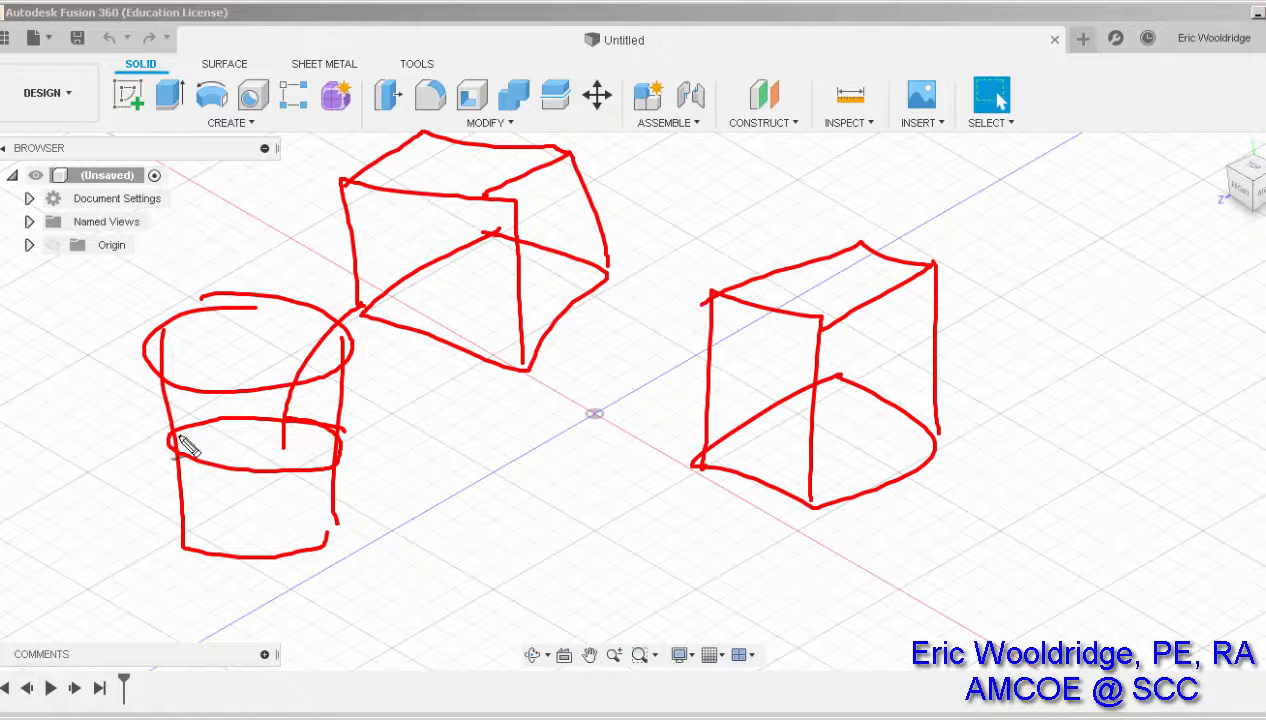
mouse_move(175, 438)
left_mouse_down()
mouse_move(192, 545)
mouse_move(339, 452)
left_mouse_up()
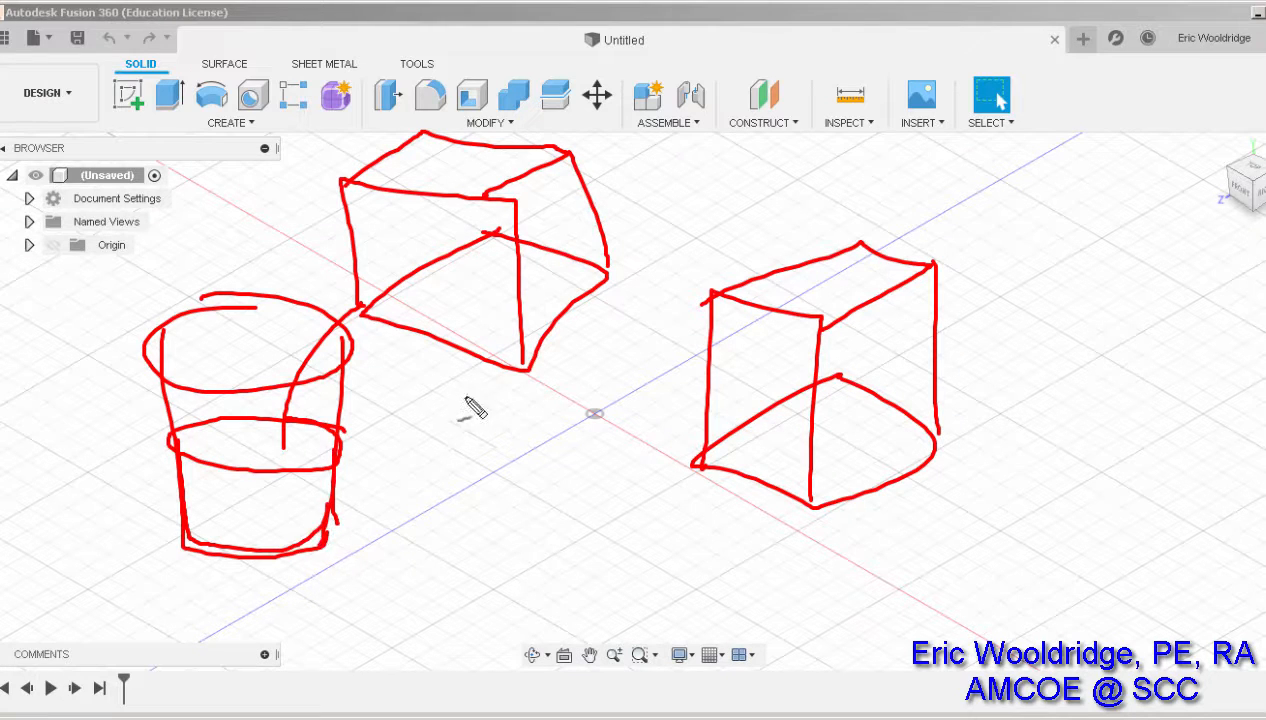
key("Escape")
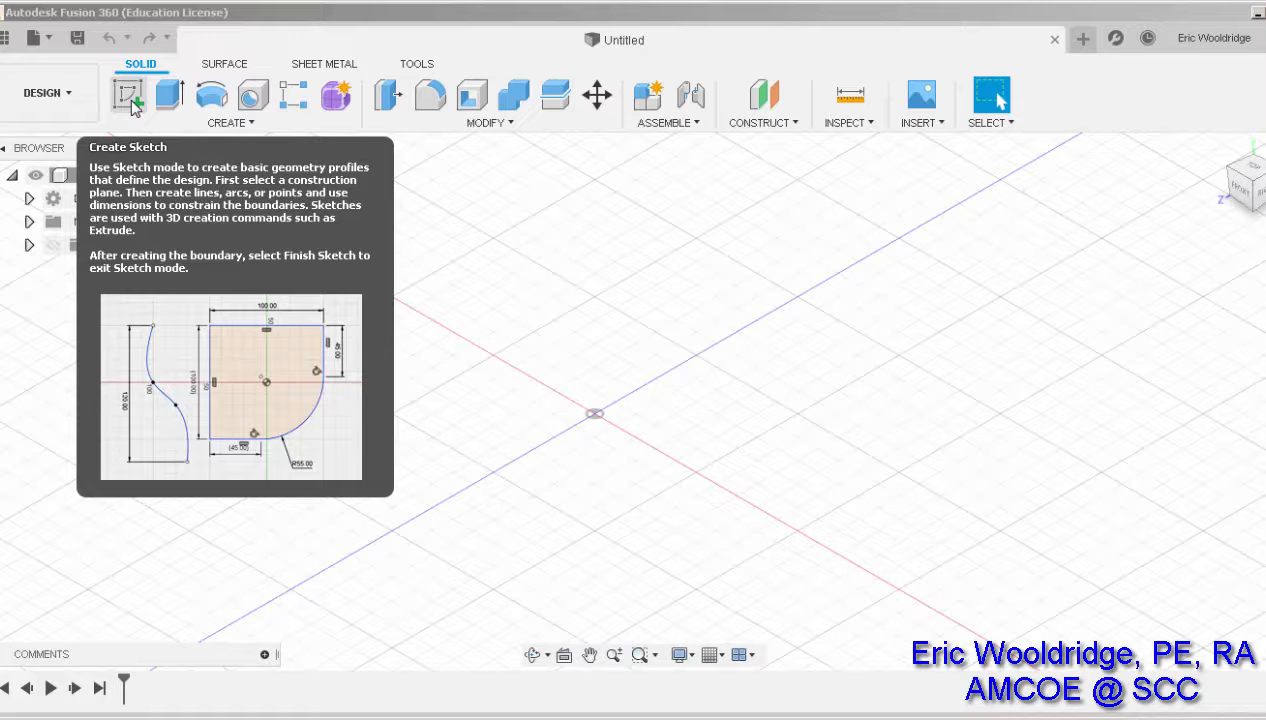
Step: Create a sketch on the horizontal origin plane and draw a closed triangle with three connected lines beside the origin
left_click(130, 97)
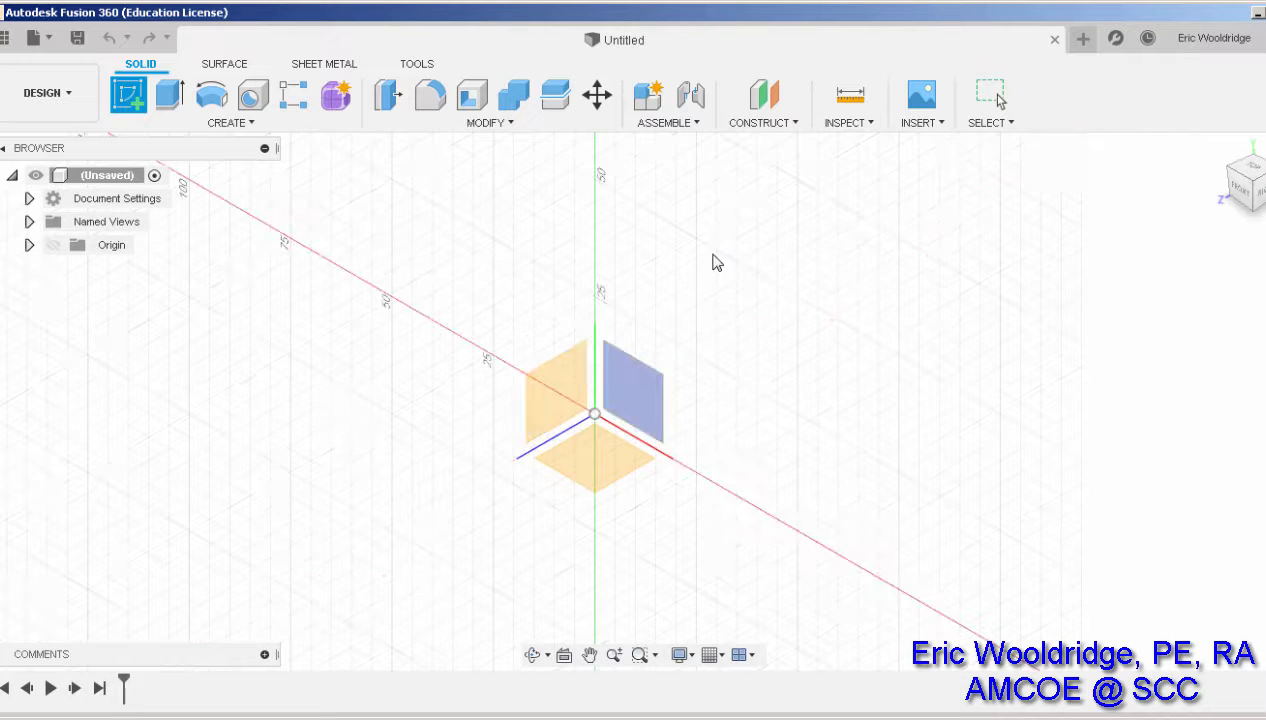
left_click(603, 457)
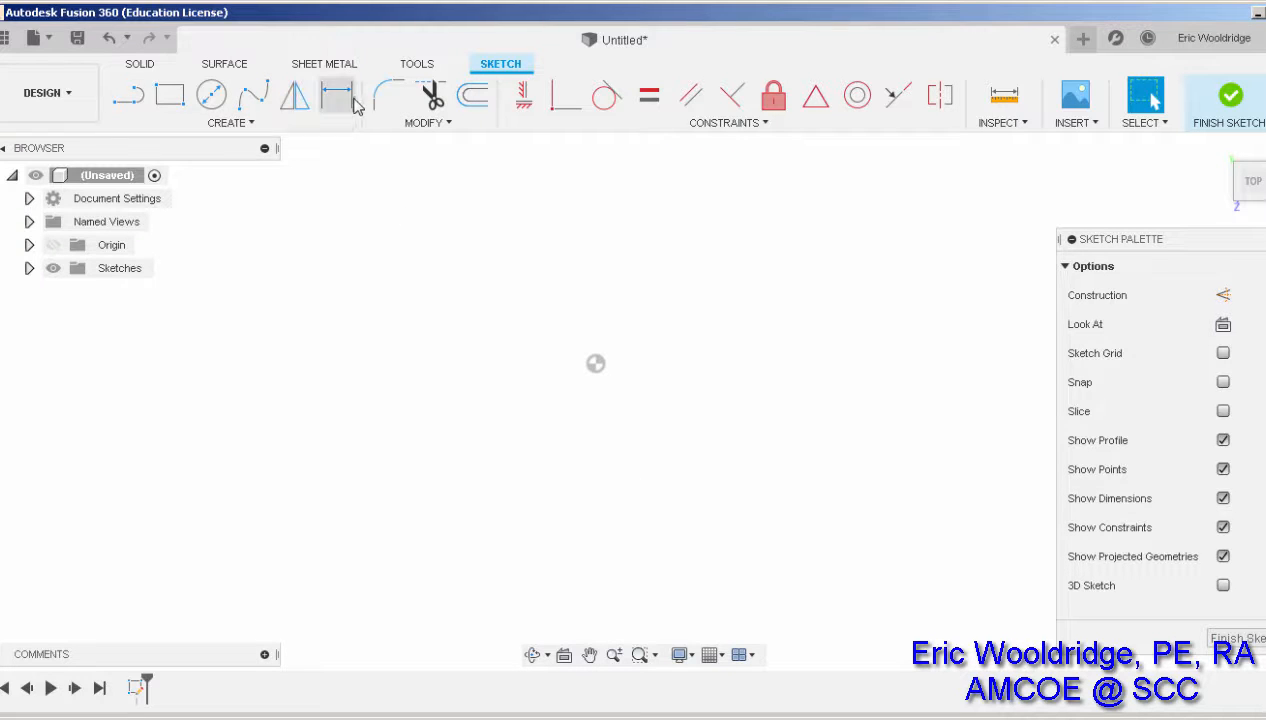
left_click(134, 104)
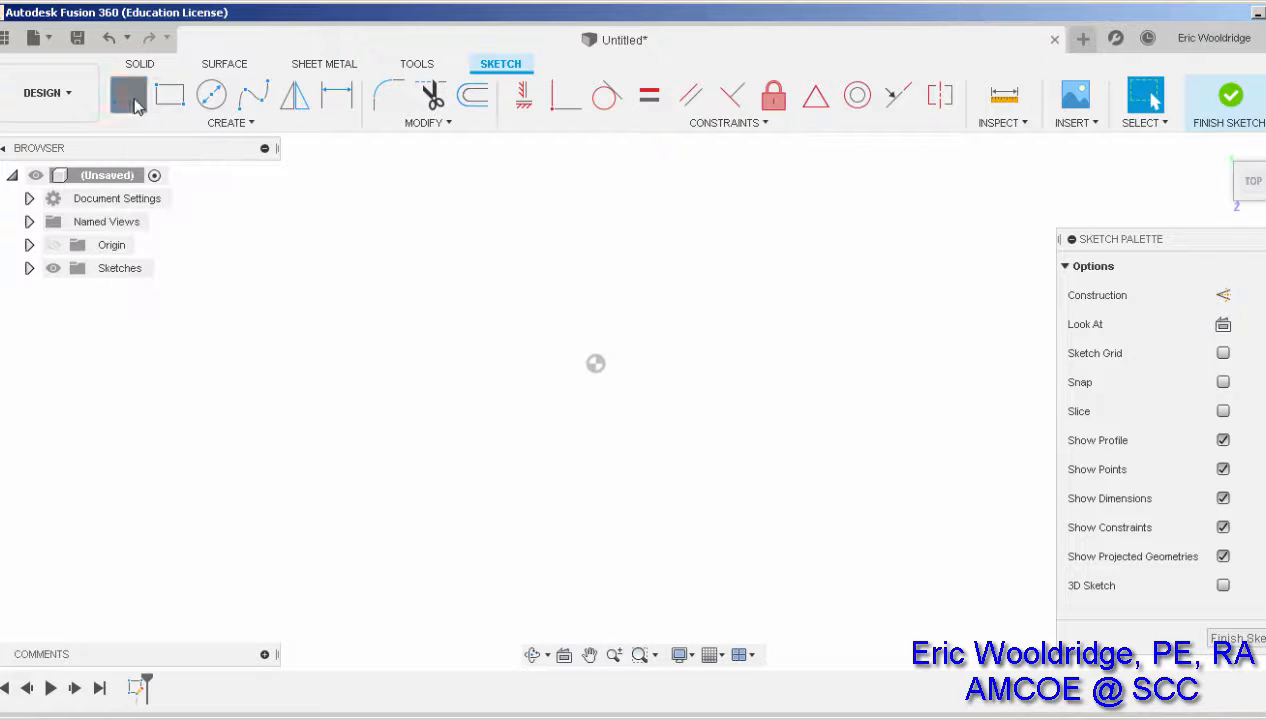
left_click(784, 266)
left_click(584, 490)
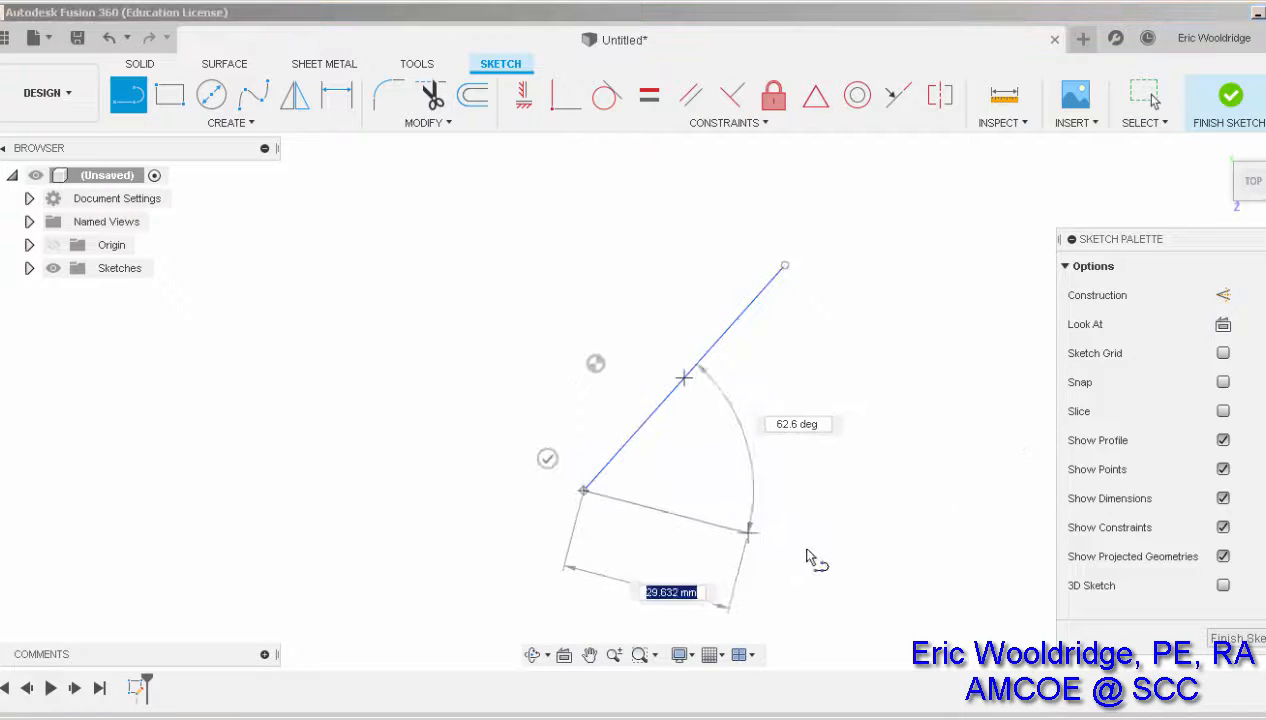
left_click(940, 555)
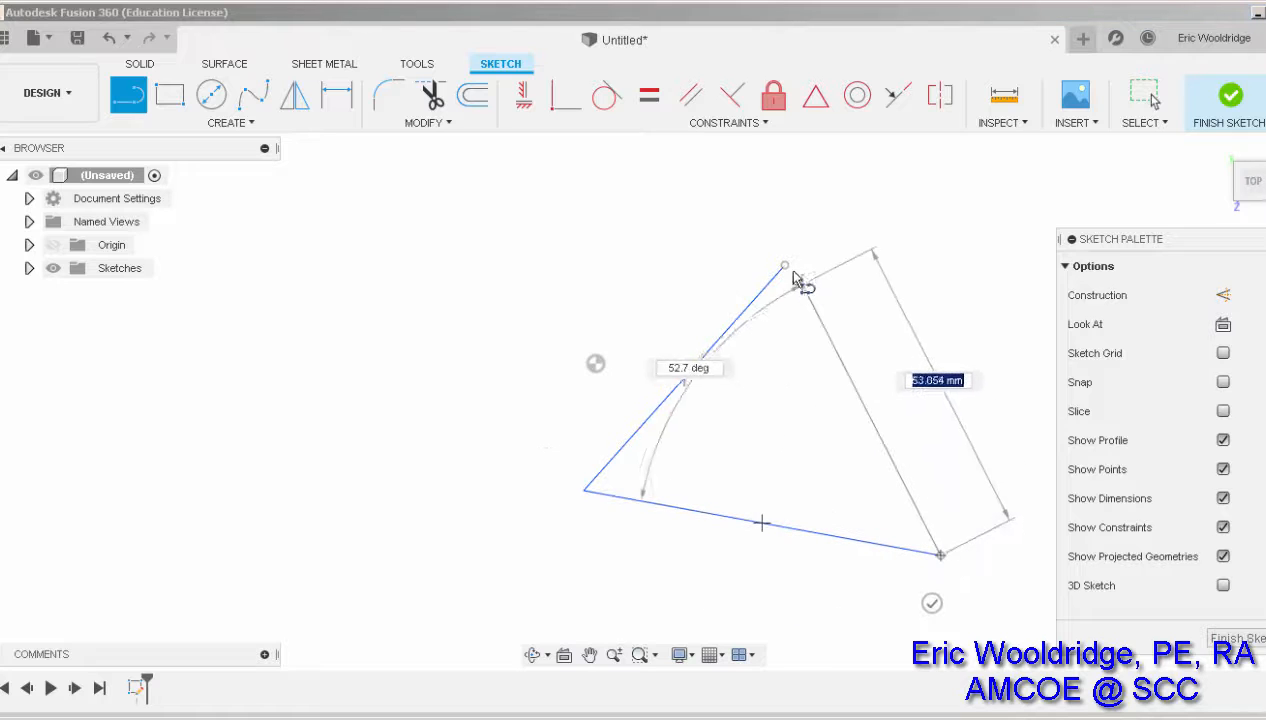
left_click(786, 267)
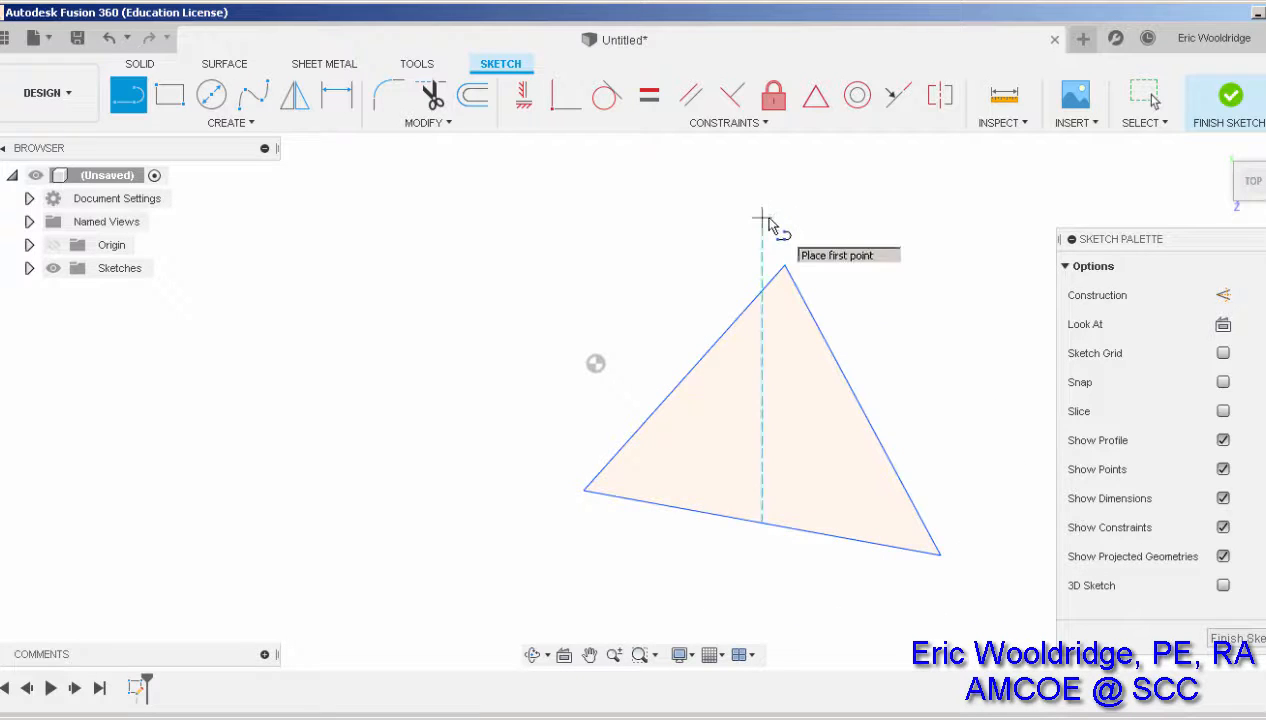
key("Escape")
Step: Draw a closed four-sided profile about 56 mm tall with connected lines on the origin's other side from the triangle, and finish the sketch
middle_click_drag(901, 345, 828, 325)
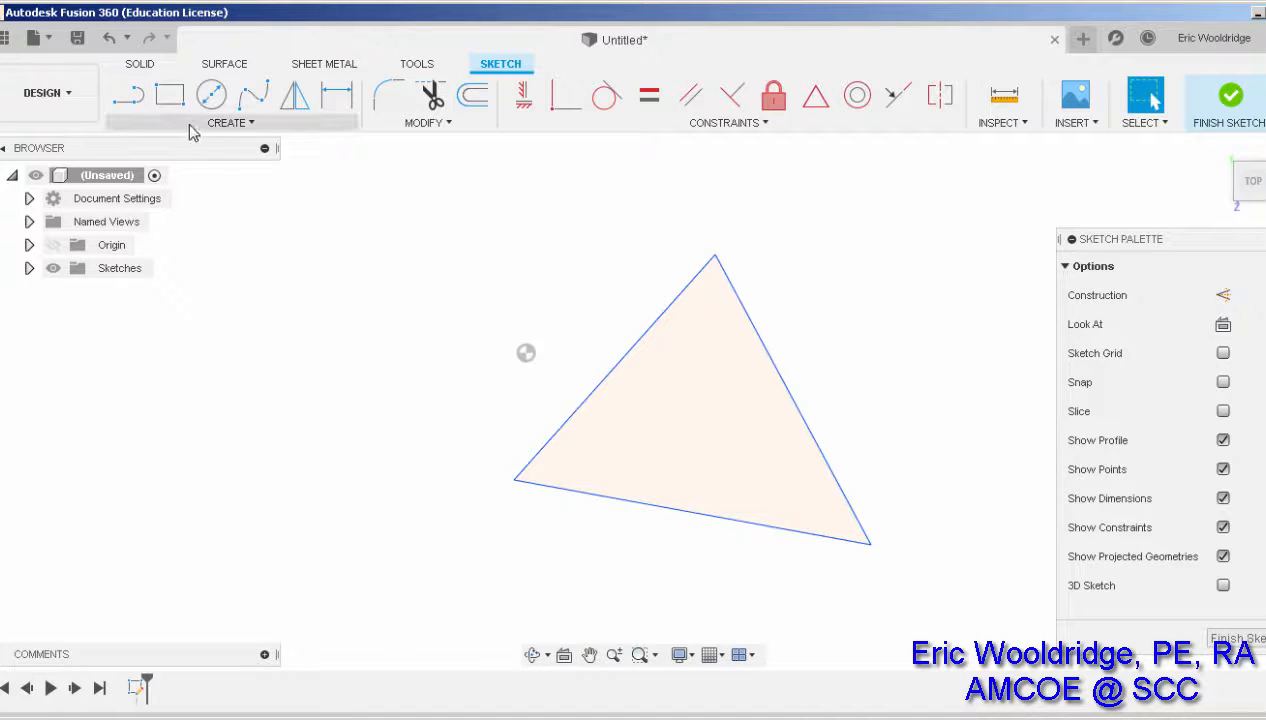
left_click(128, 95)
left_click(378, 217)
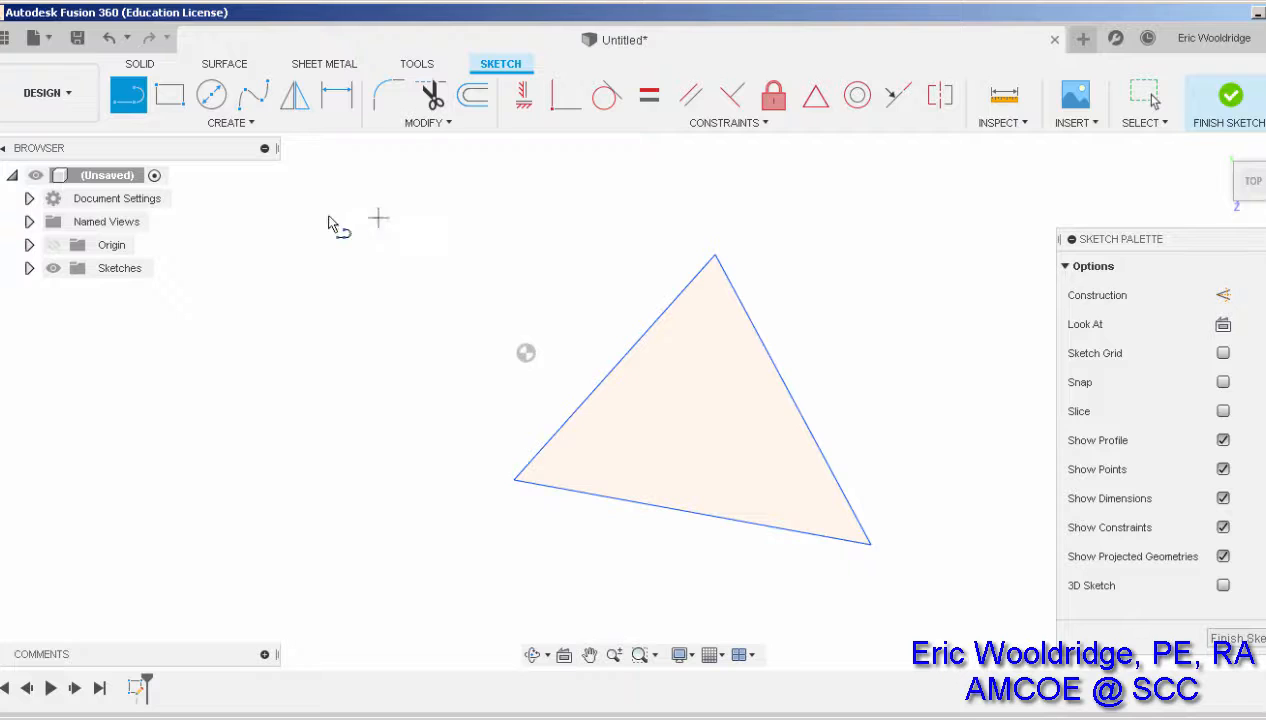
left_click(283, 218)
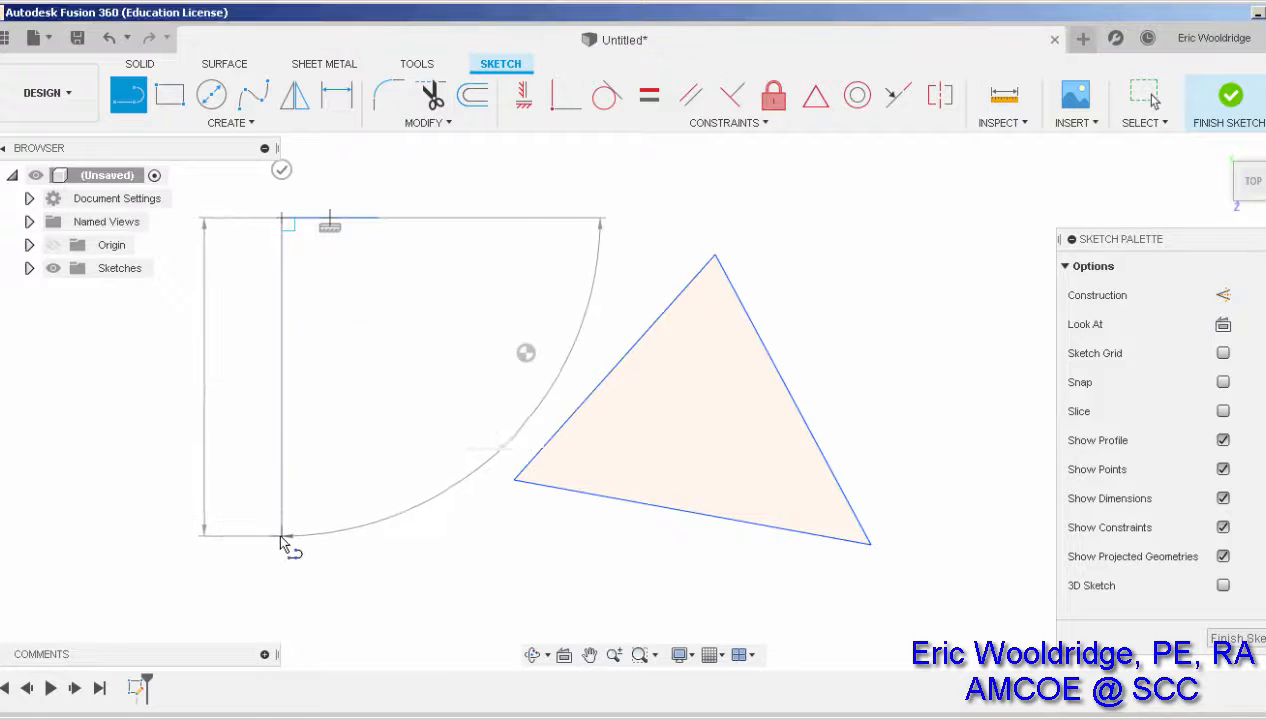
left_click(283, 534)
left_click(375, 534)
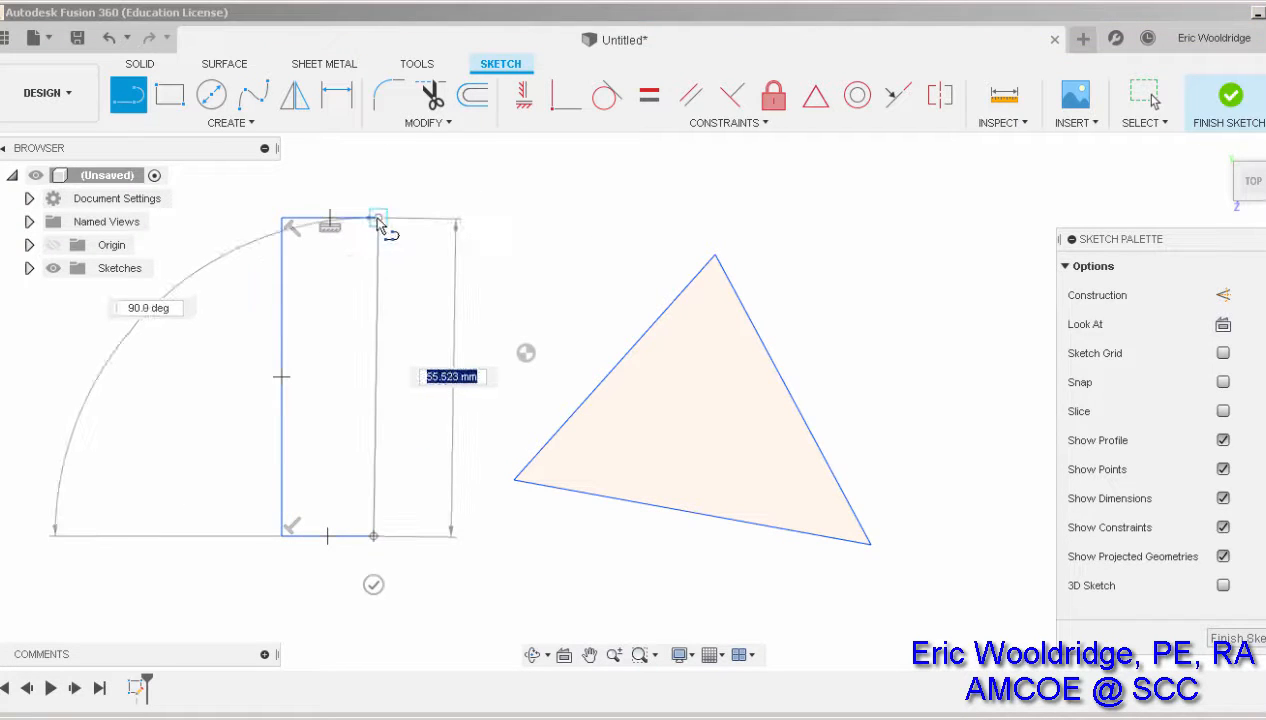
left_click(378, 217)
key("Escape")
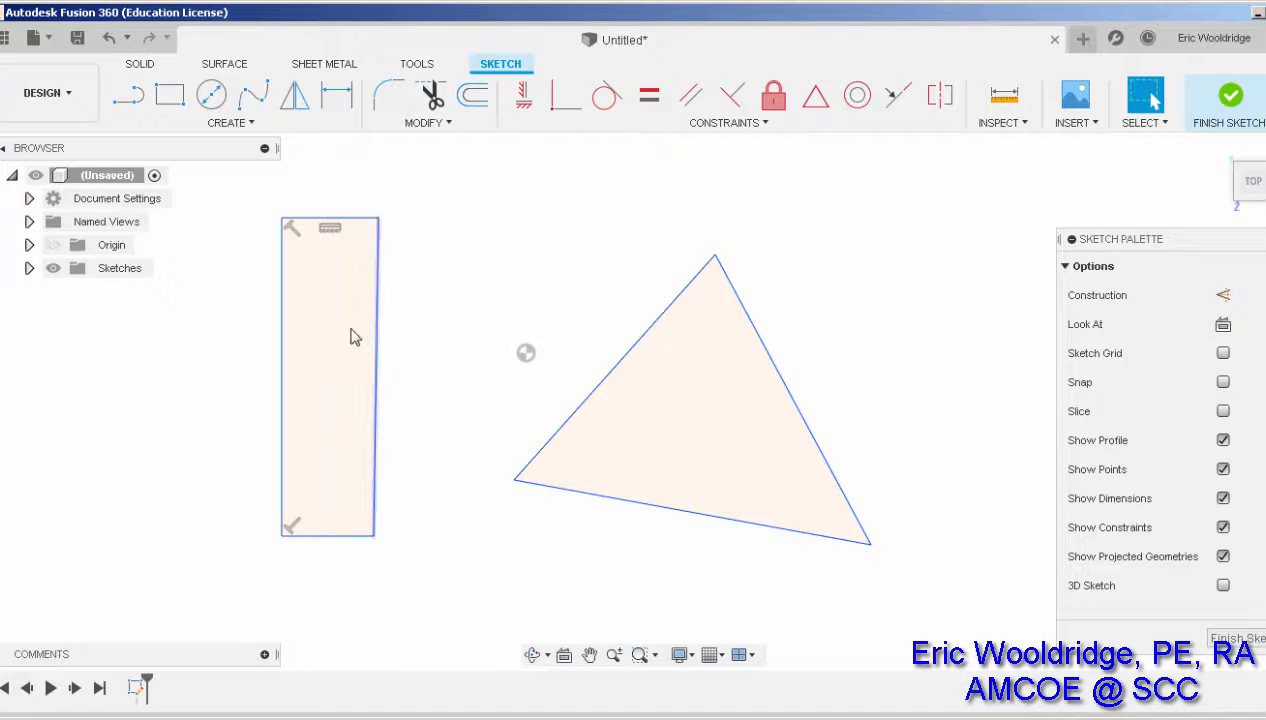
left_click(1236, 104)
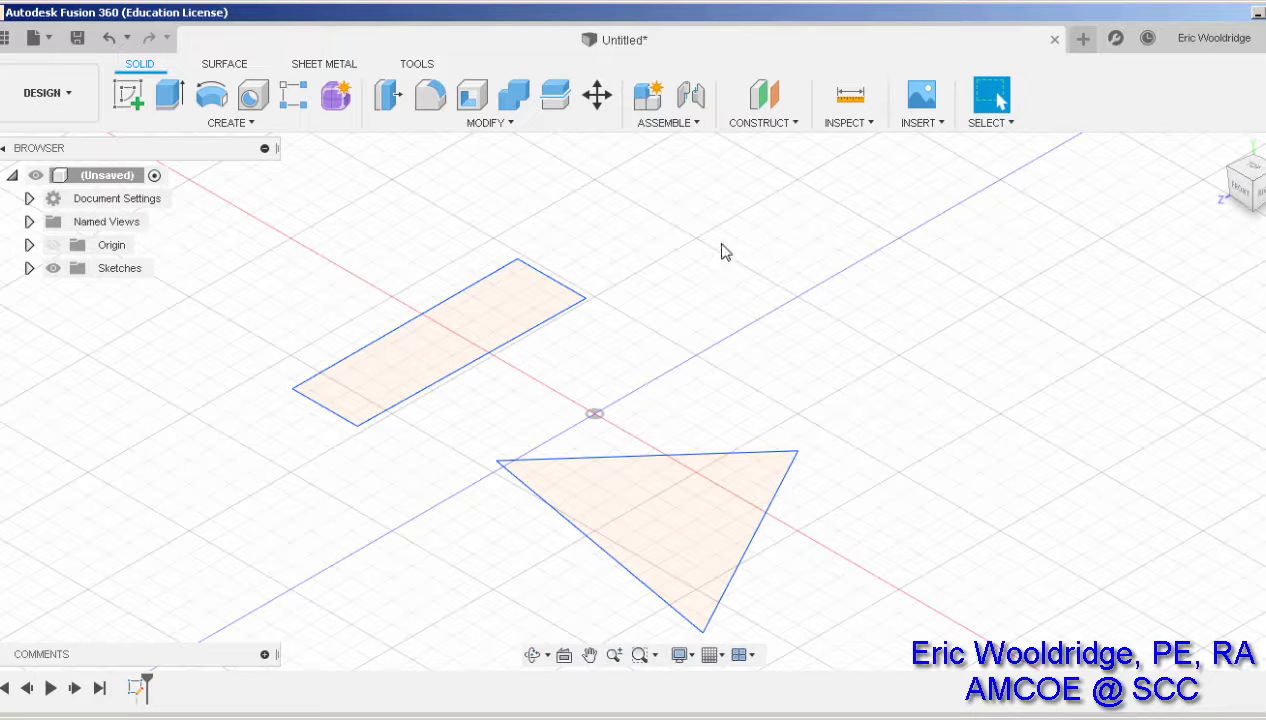
Step: Extrude the four-sided and triangular profiles together 30 mm upward as new bodies
left_click(244, 126)
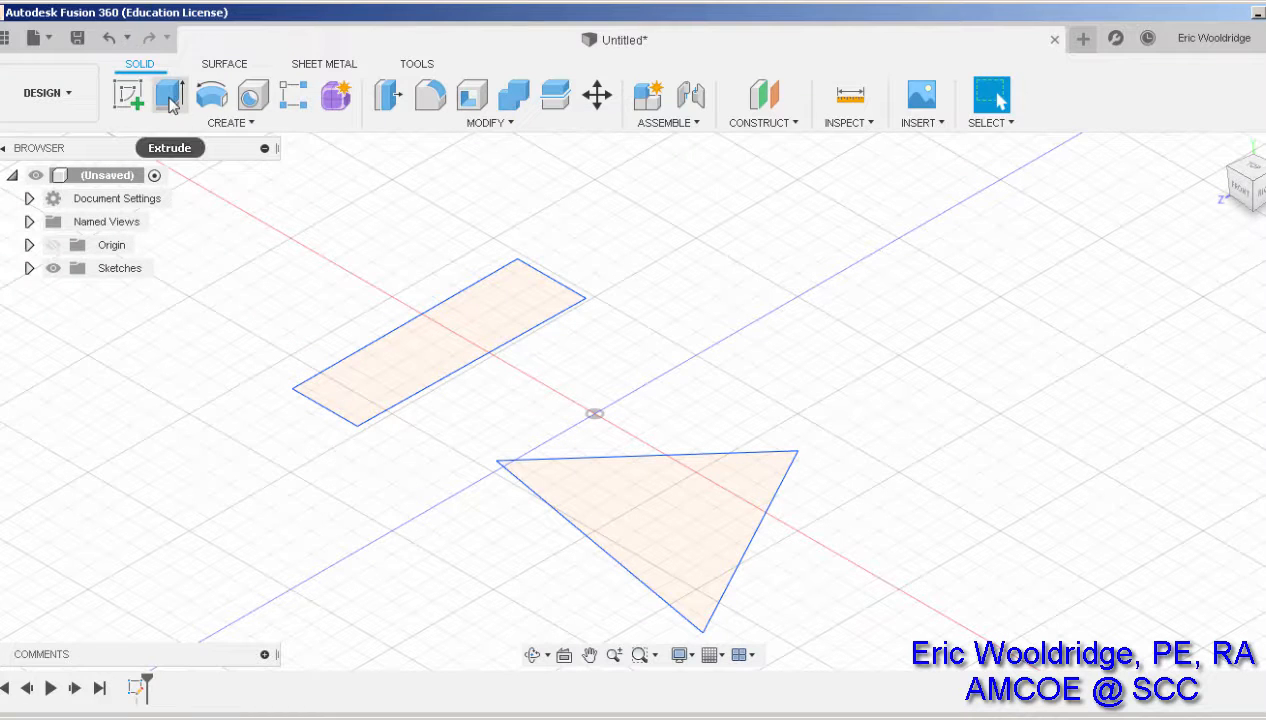
left_click(170, 100)
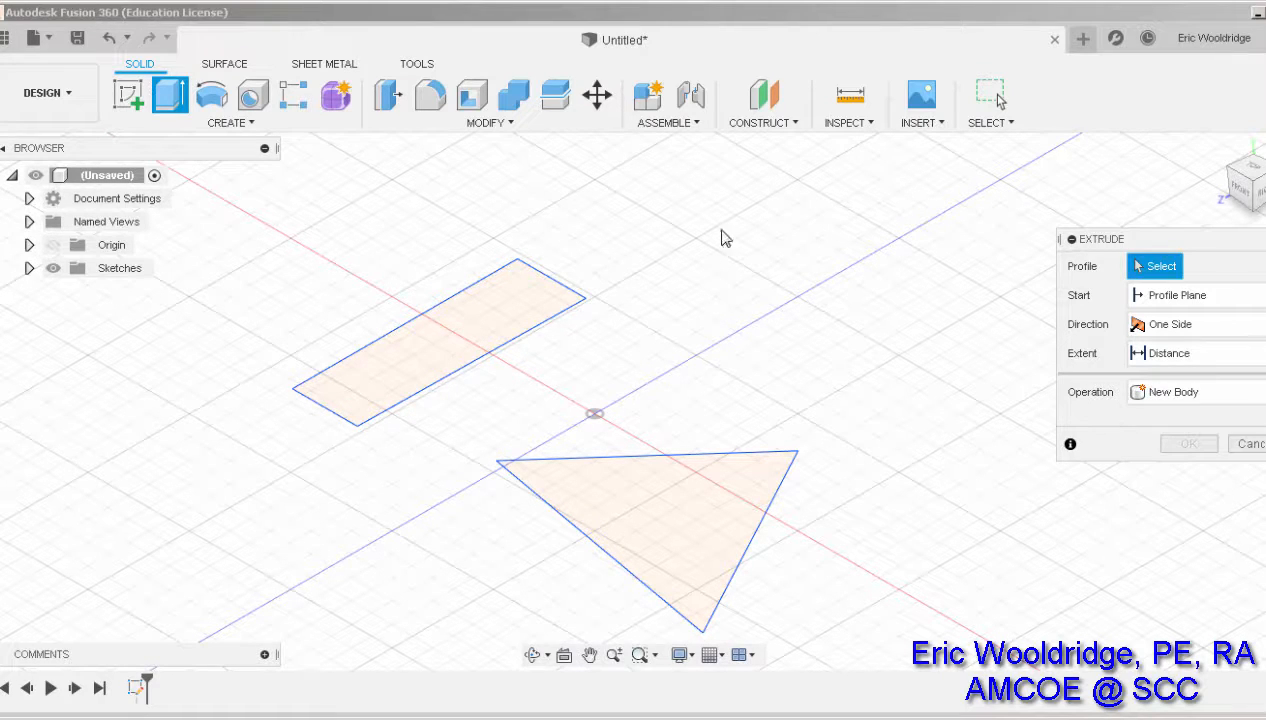
left_click(518, 306)
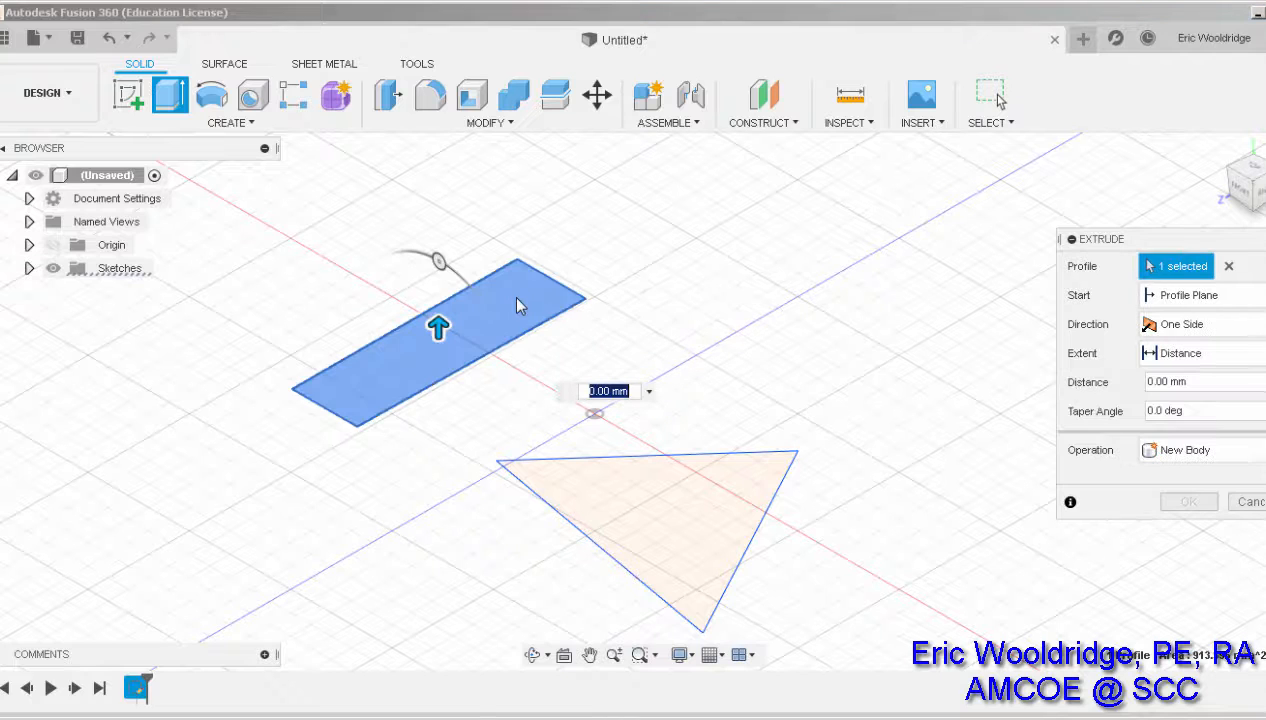
left_click(722, 487)
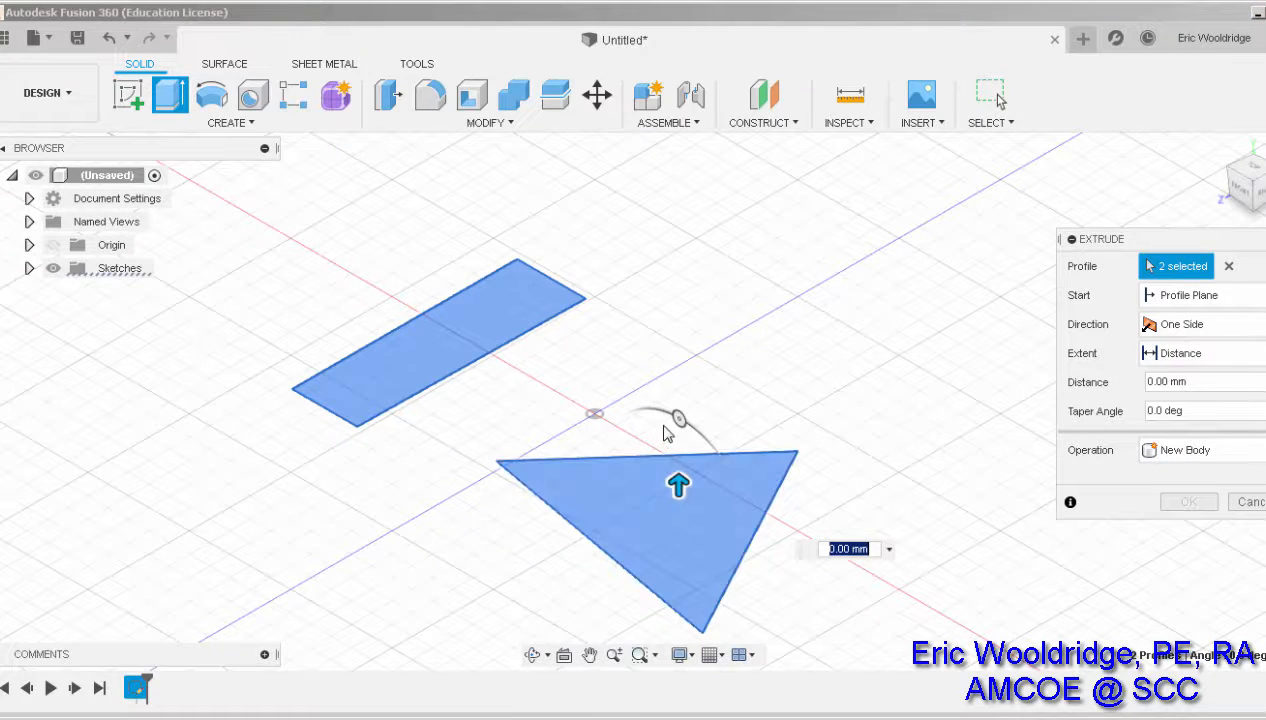
left_click_drag(679, 484, 676, 344)
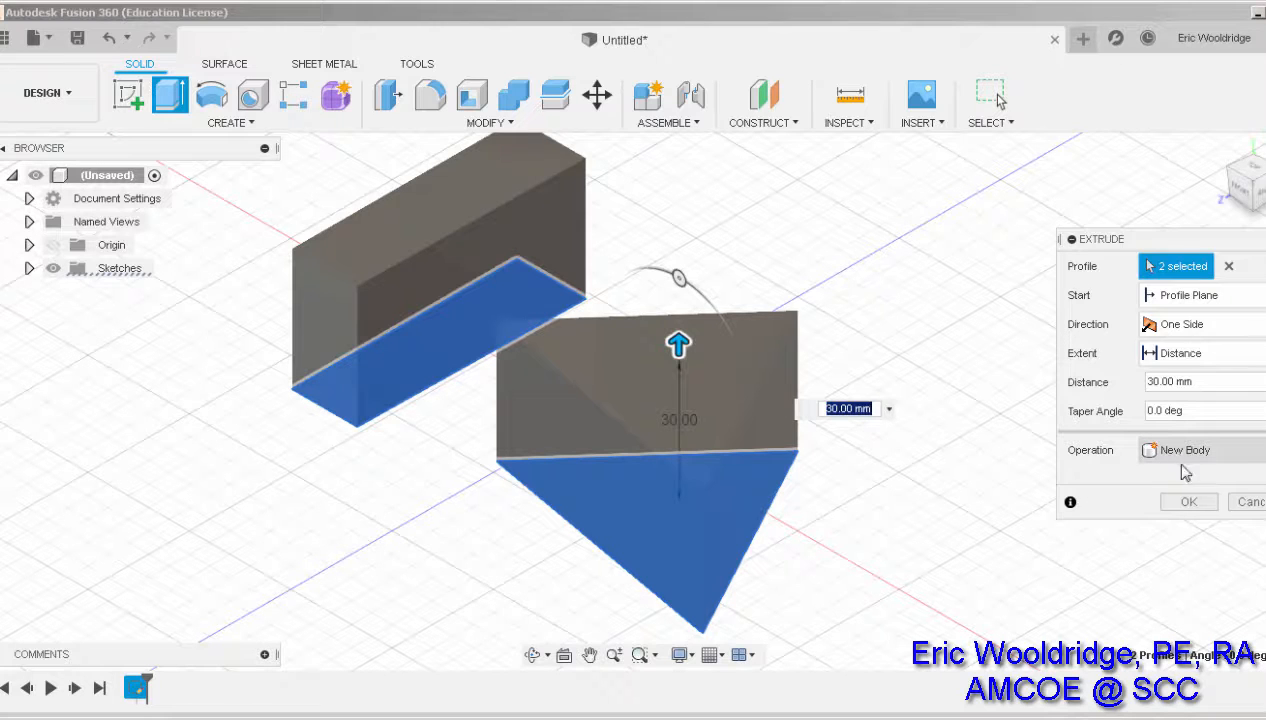
left_click(1188, 501)
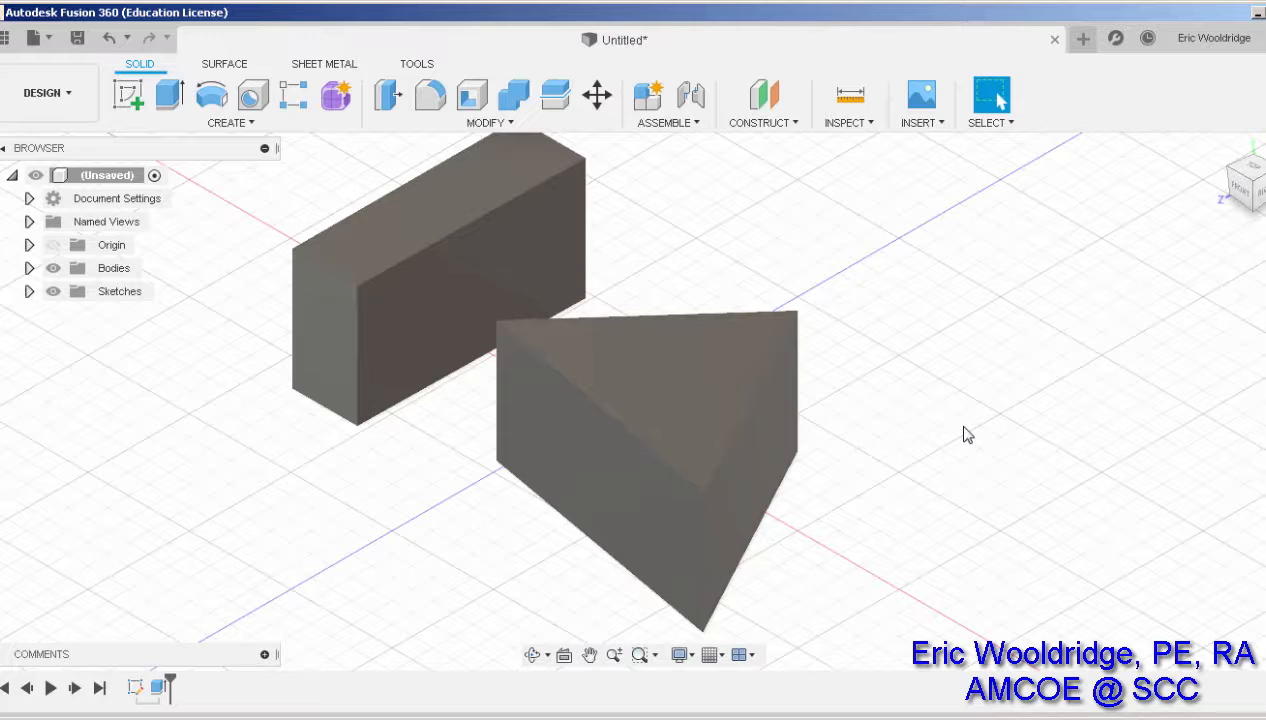
Step: Create a sketch on the vertical front origin plane, draw a tall two-point rectangle beside the triangular body, and finish the sketch
middle_click_drag(918, 438, 828, 424)
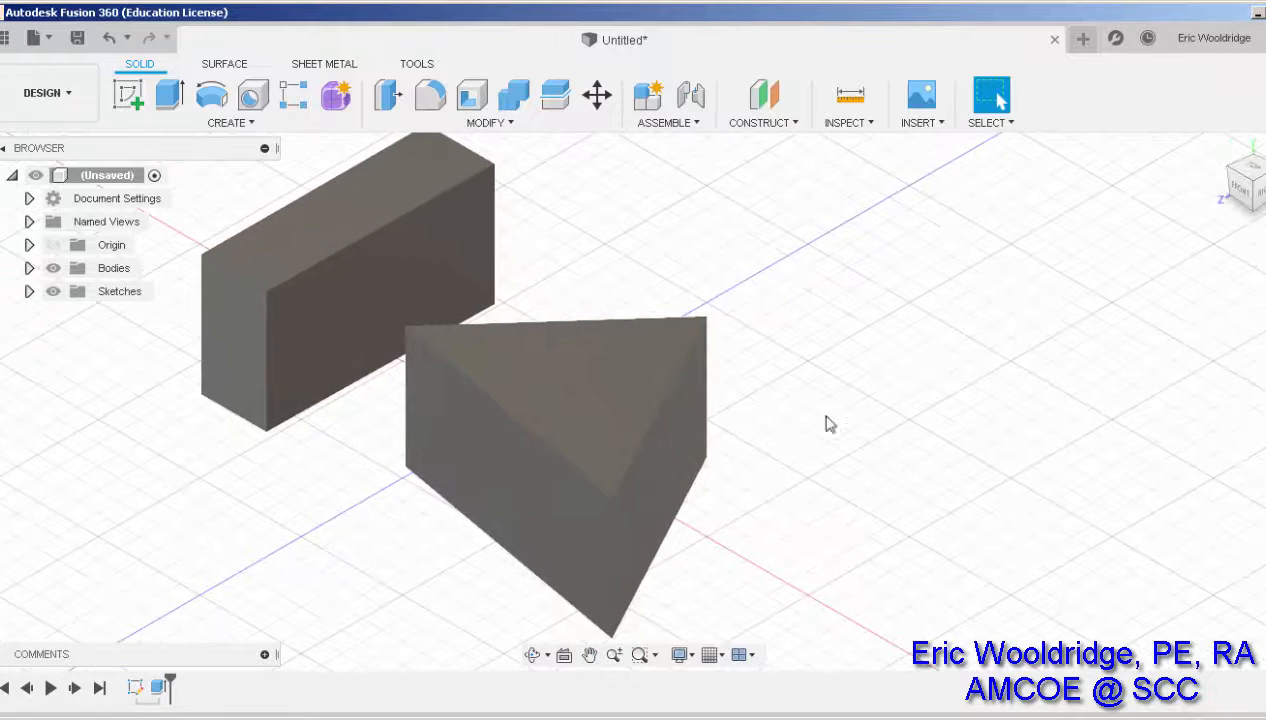
left_click(130, 100)
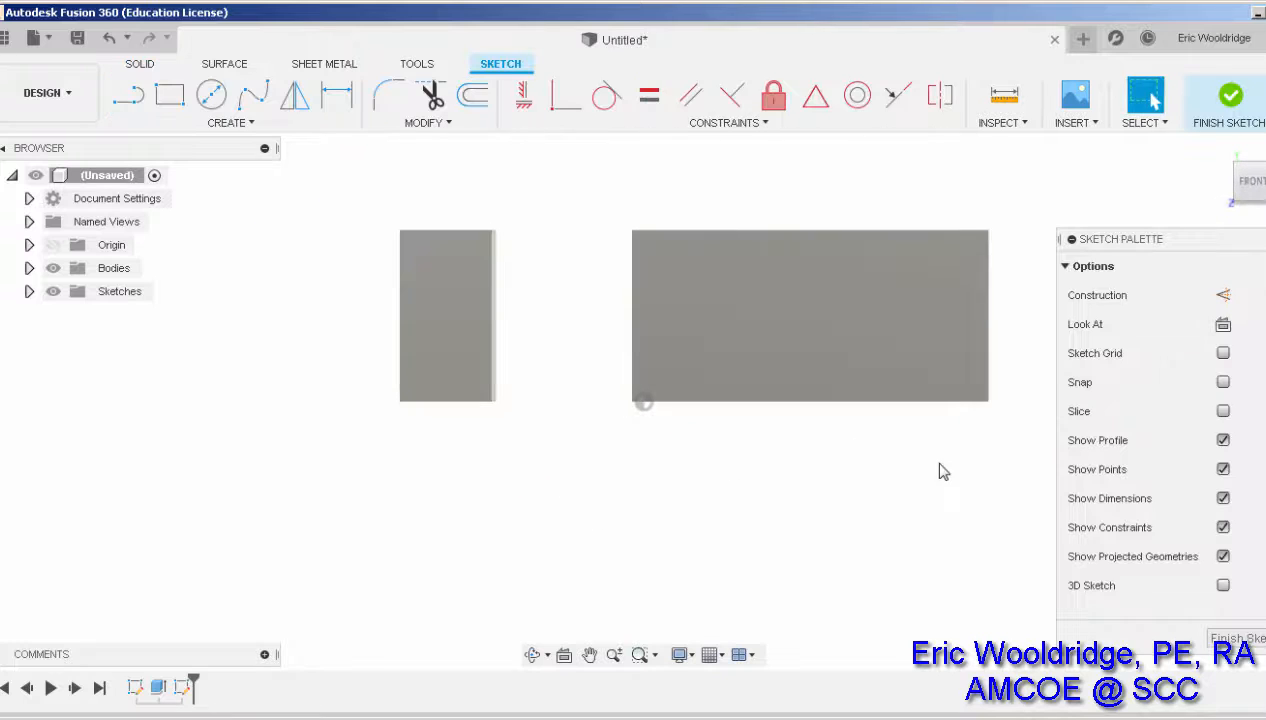
middle_click_drag(829, 468, 593, 480)
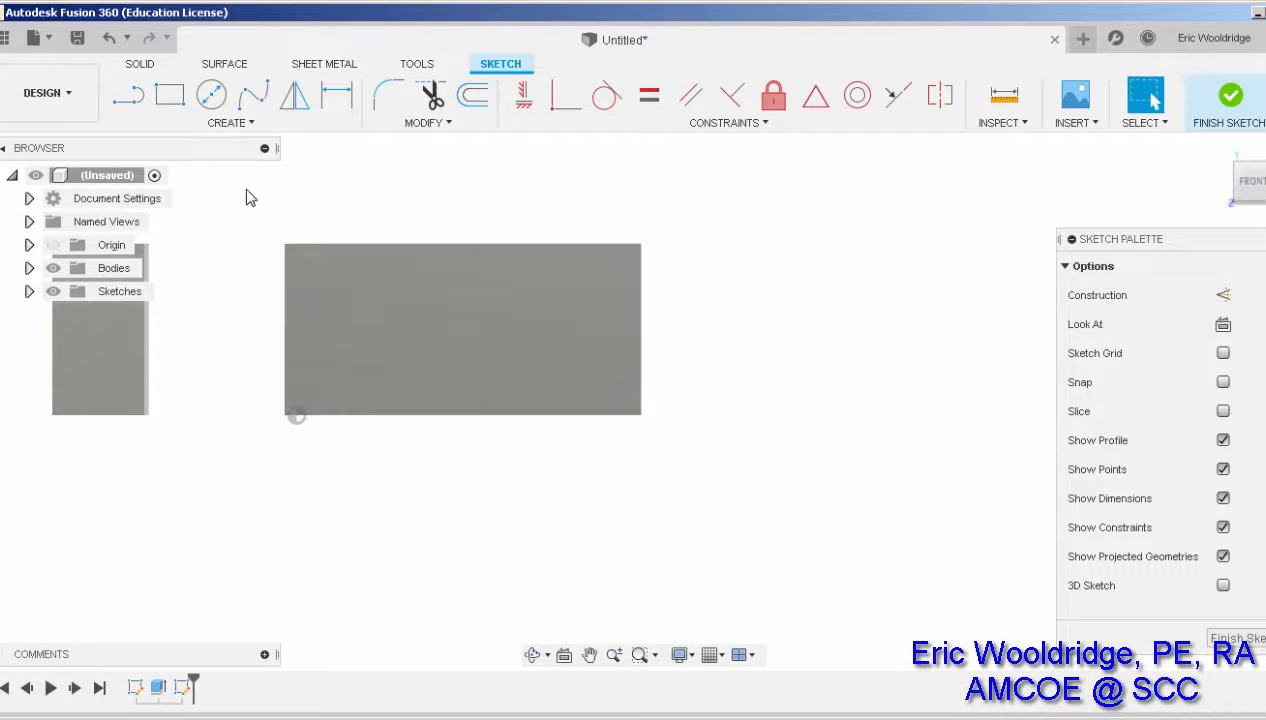
left_click(170, 94)
left_click(747, 221)
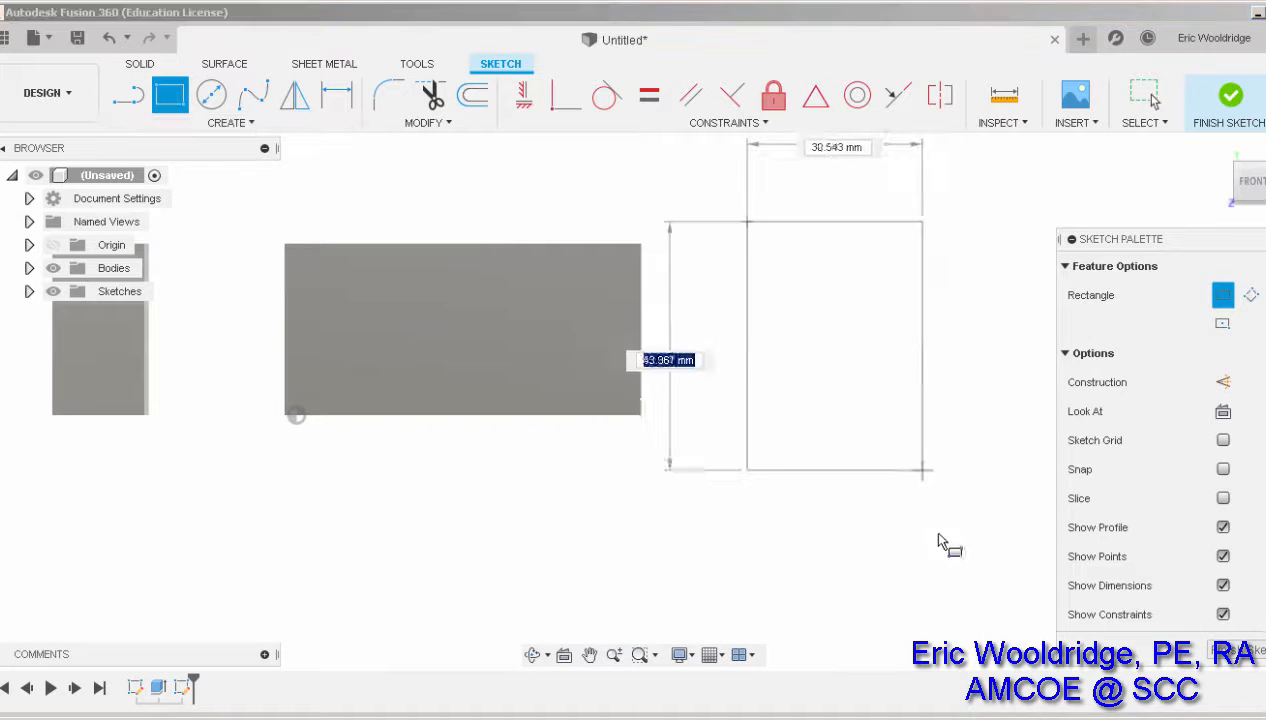
left_click(945, 584)
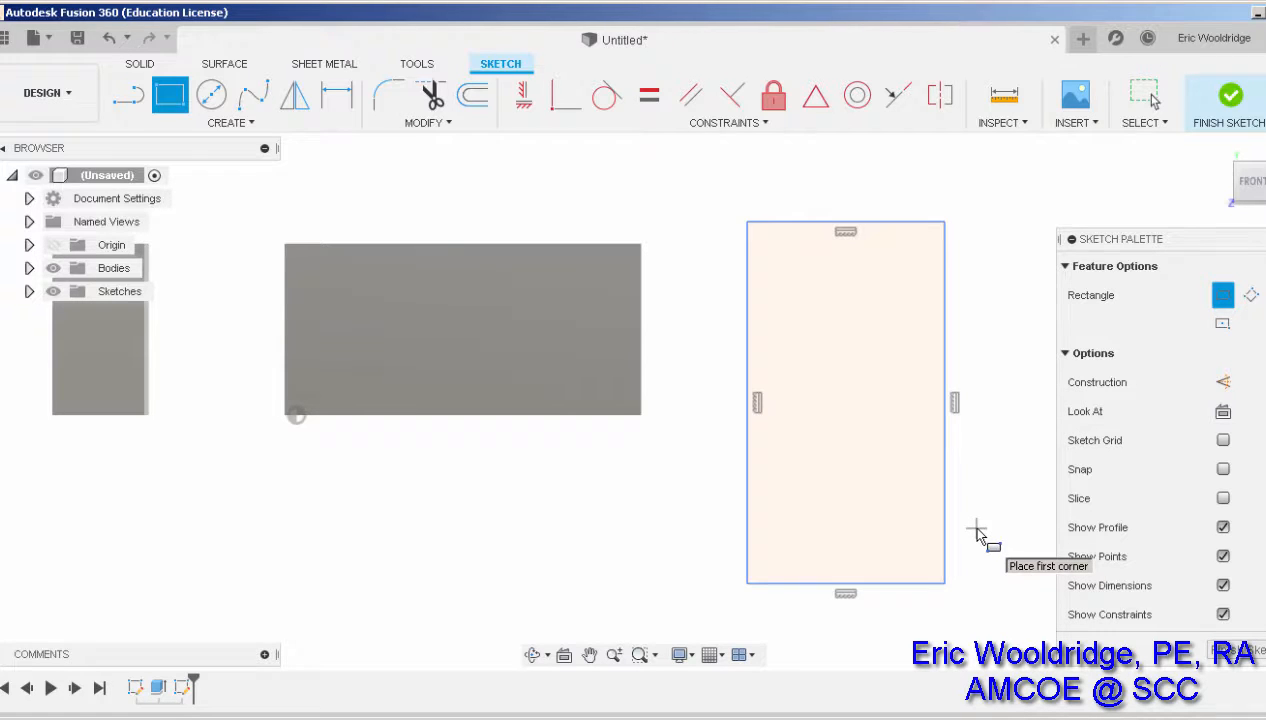
left_click(1234, 650)
Step: Extrude the upright rectangle 40 mm forward from its plane as a new body
middle_click_drag(1088, 565, 1029, 412)
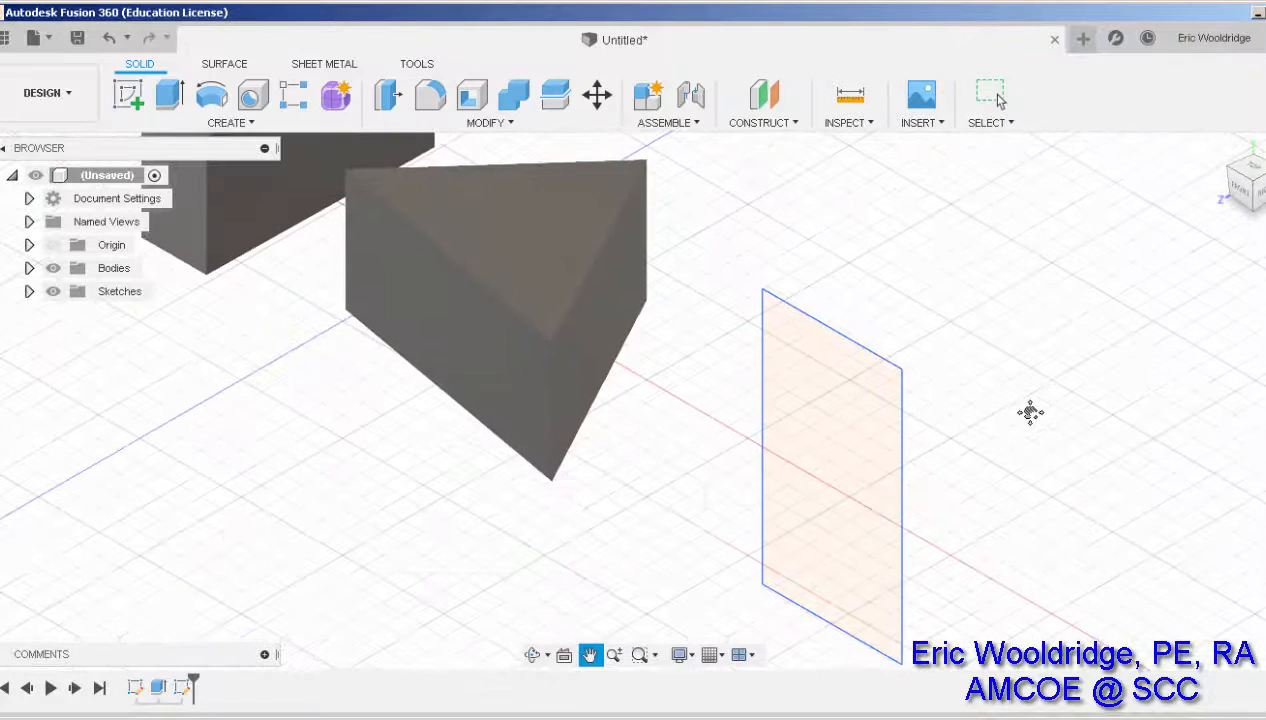
left_click(815, 470)
left_click(172, 108)
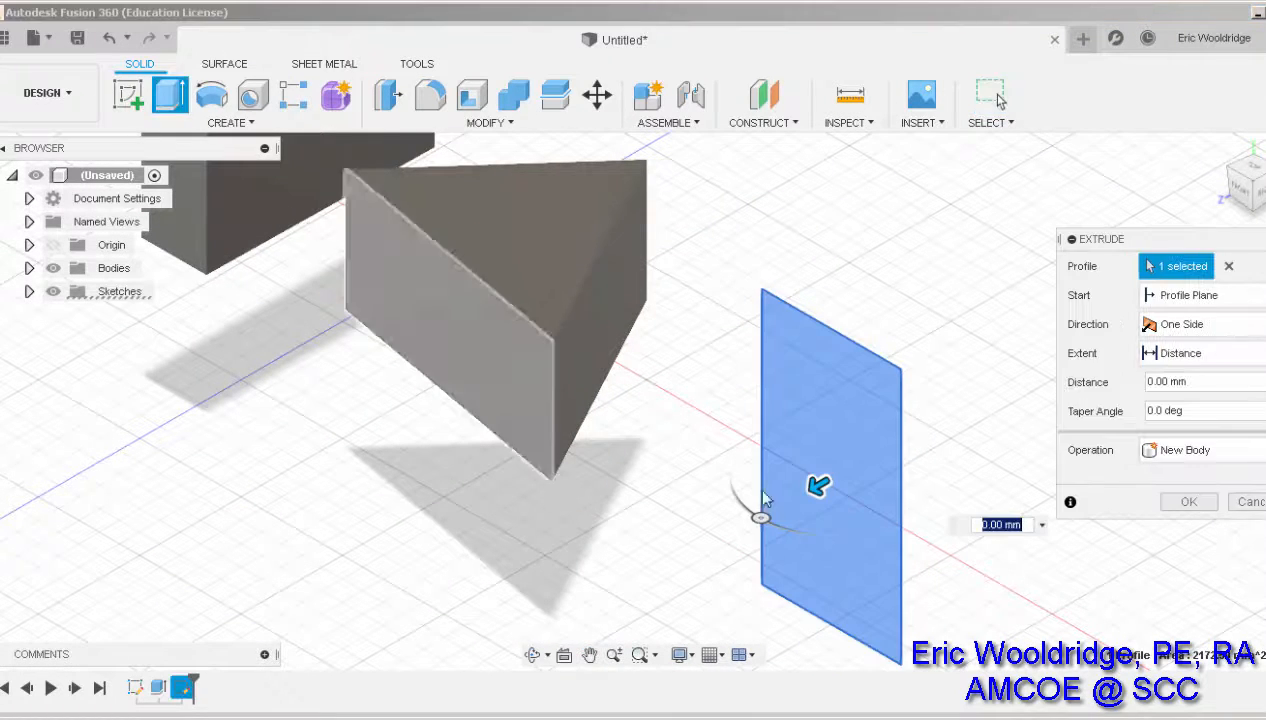
left_click_drag(814, 486, 593, 590)
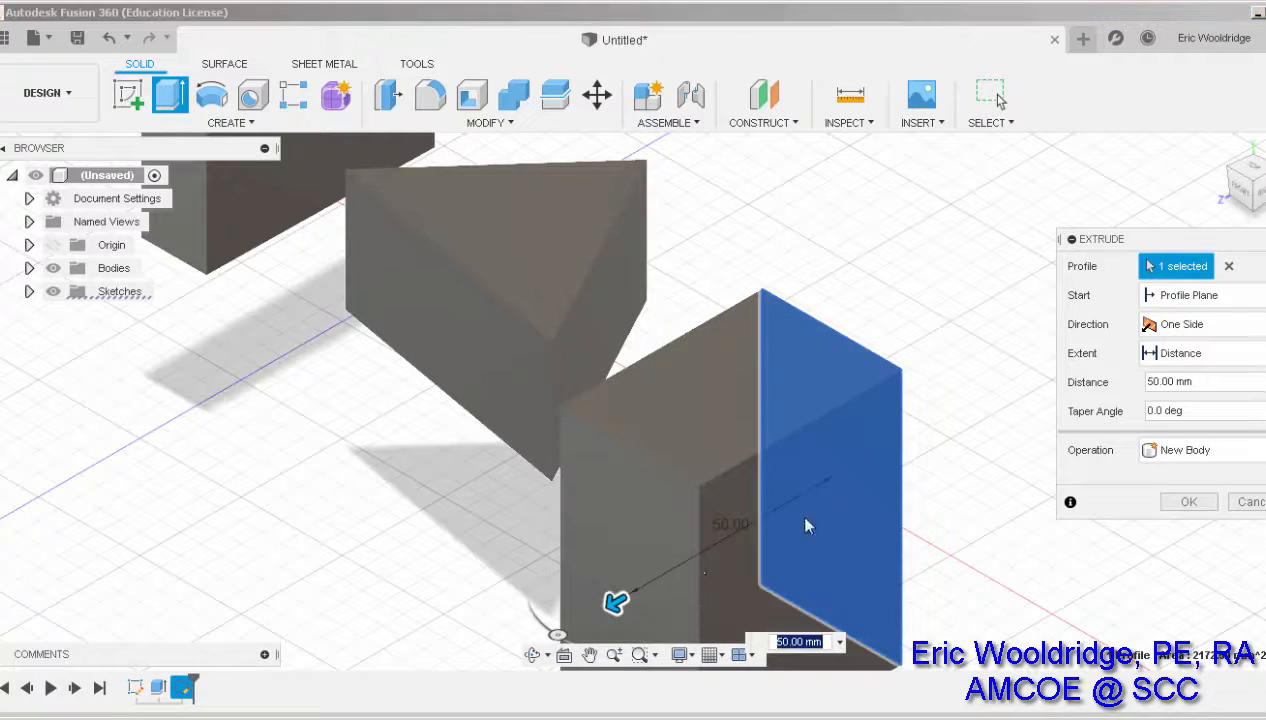
left_click(1198, 380)
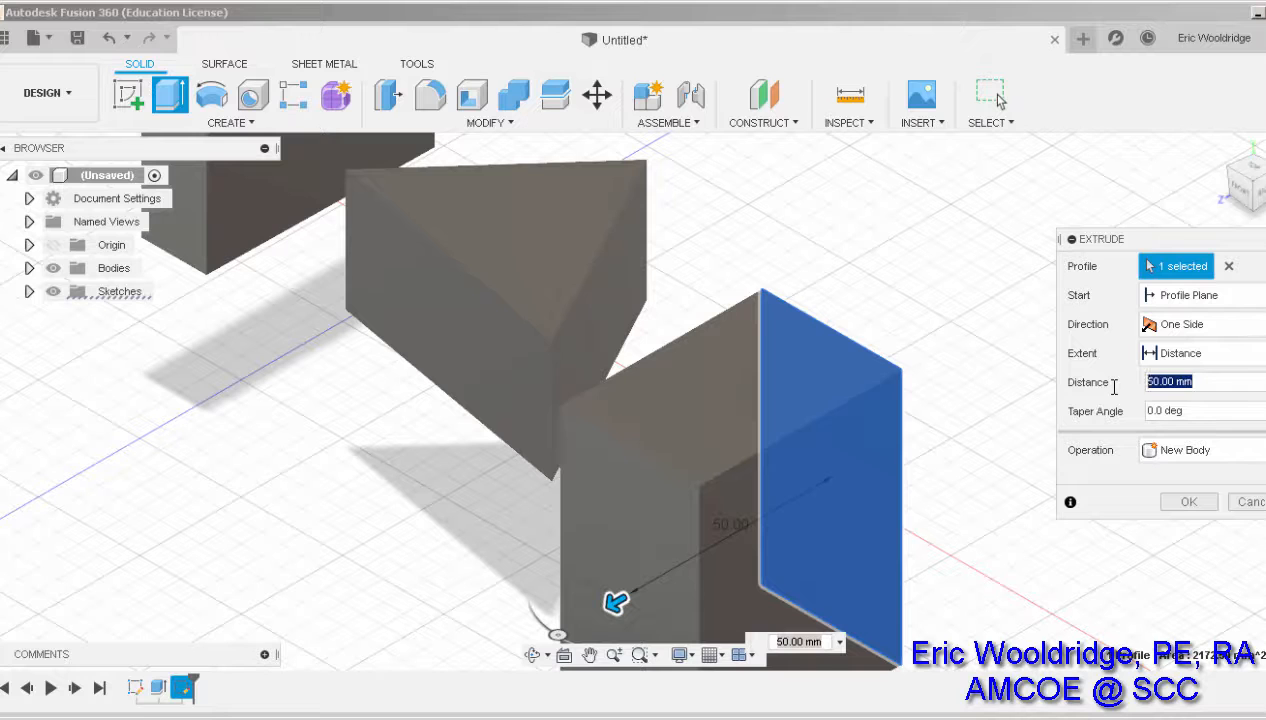
type("40")
key("Return")
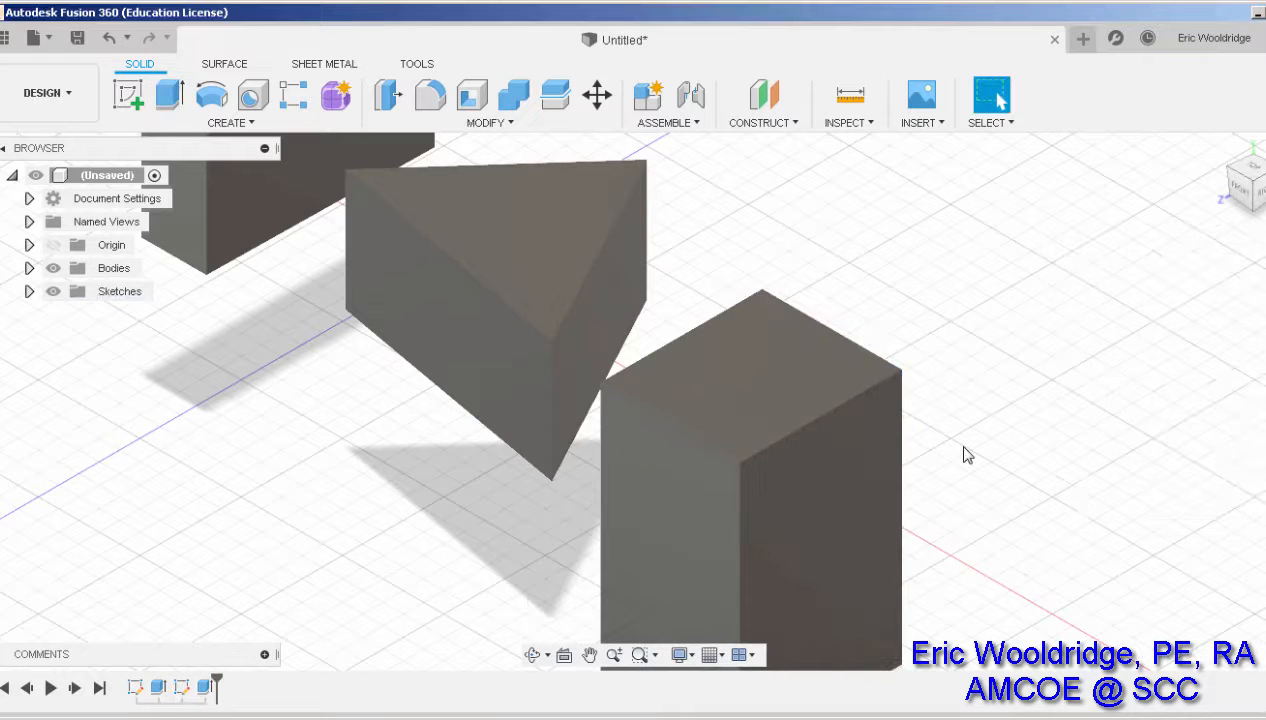
Step: Create a sketch on the tall block's right side face, draw a center-diameter circle in its lower half, and finish the sketch
scroll(963, 455, "down", 3)
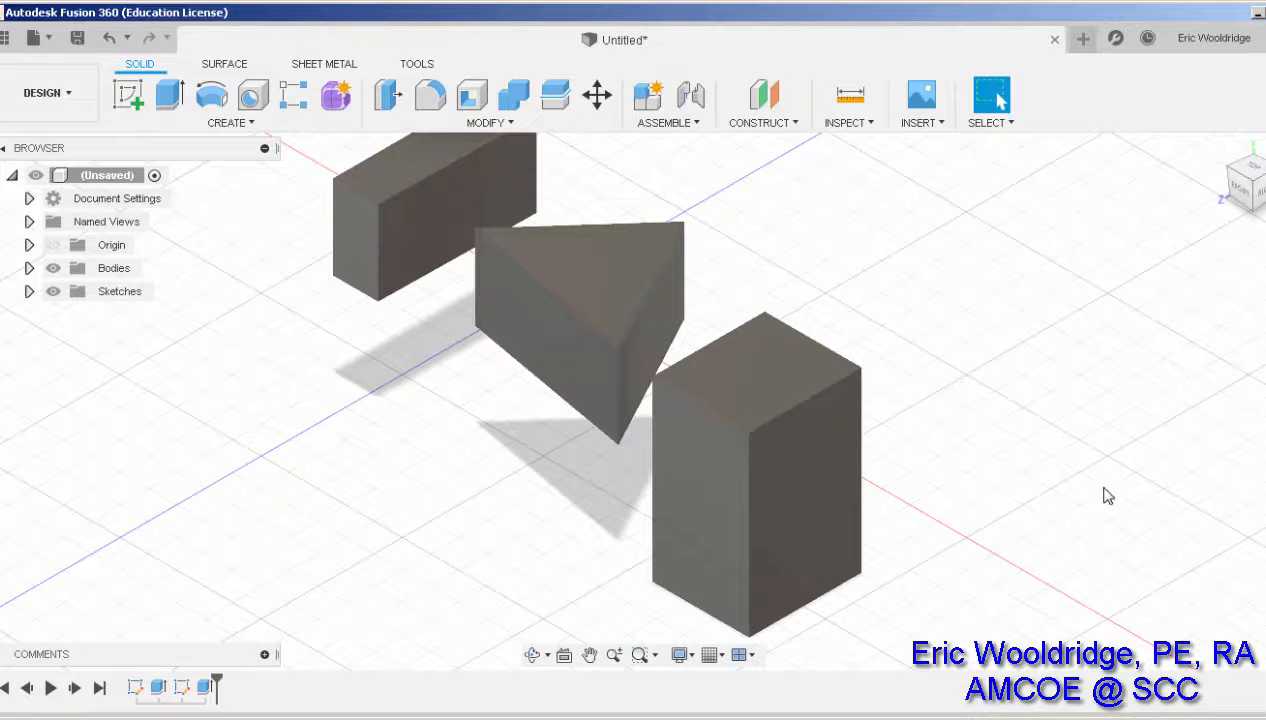
middle_click_drag(1102, 494, 1014, 506)
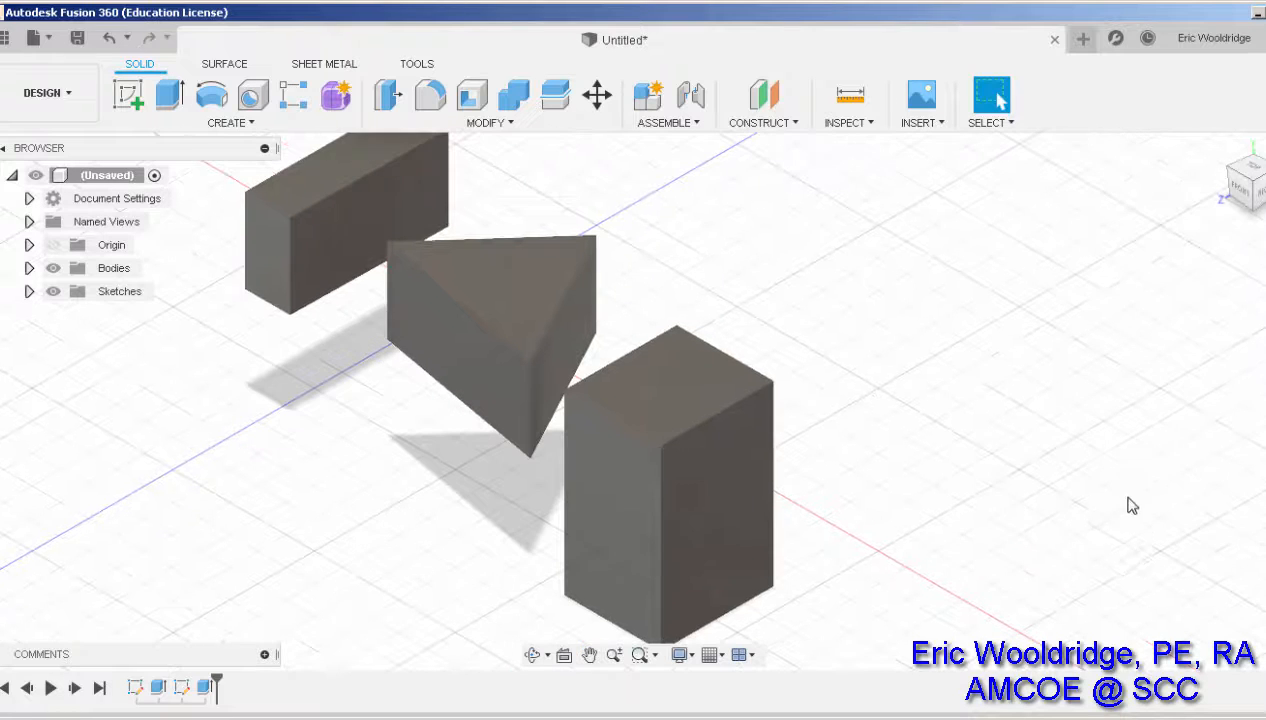
left_click(131, 104)
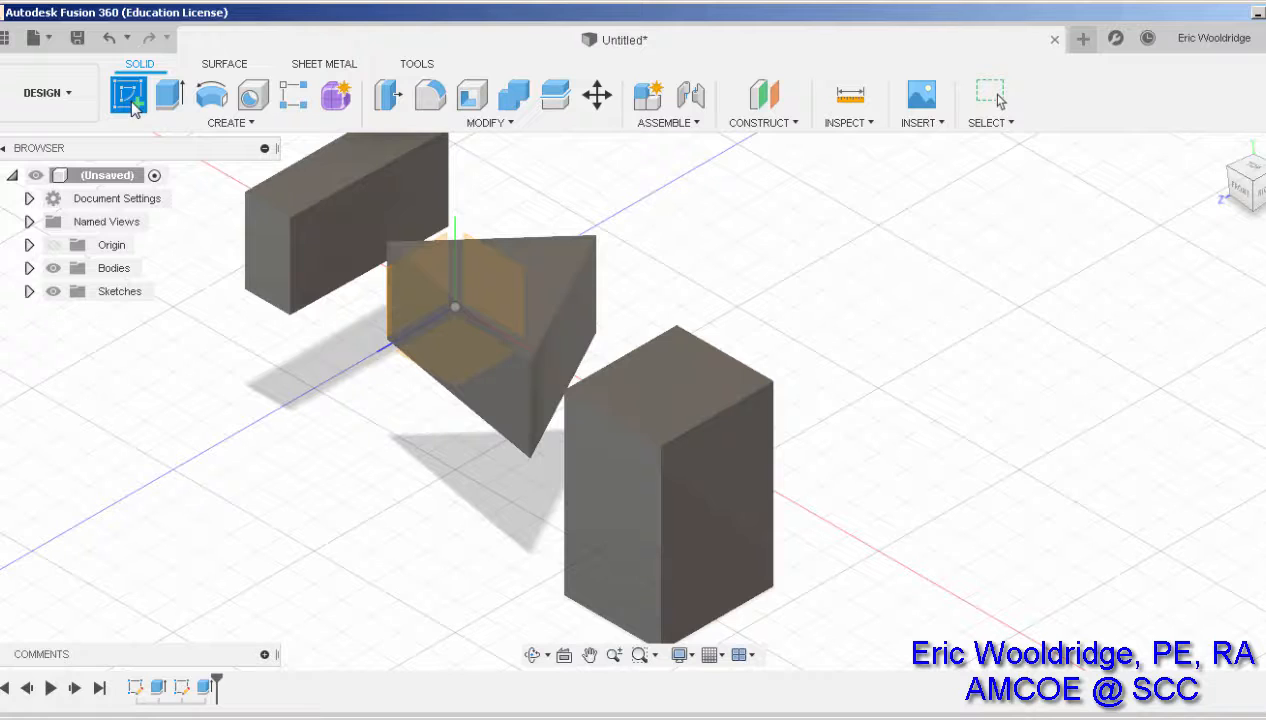
left_click(704, 514)
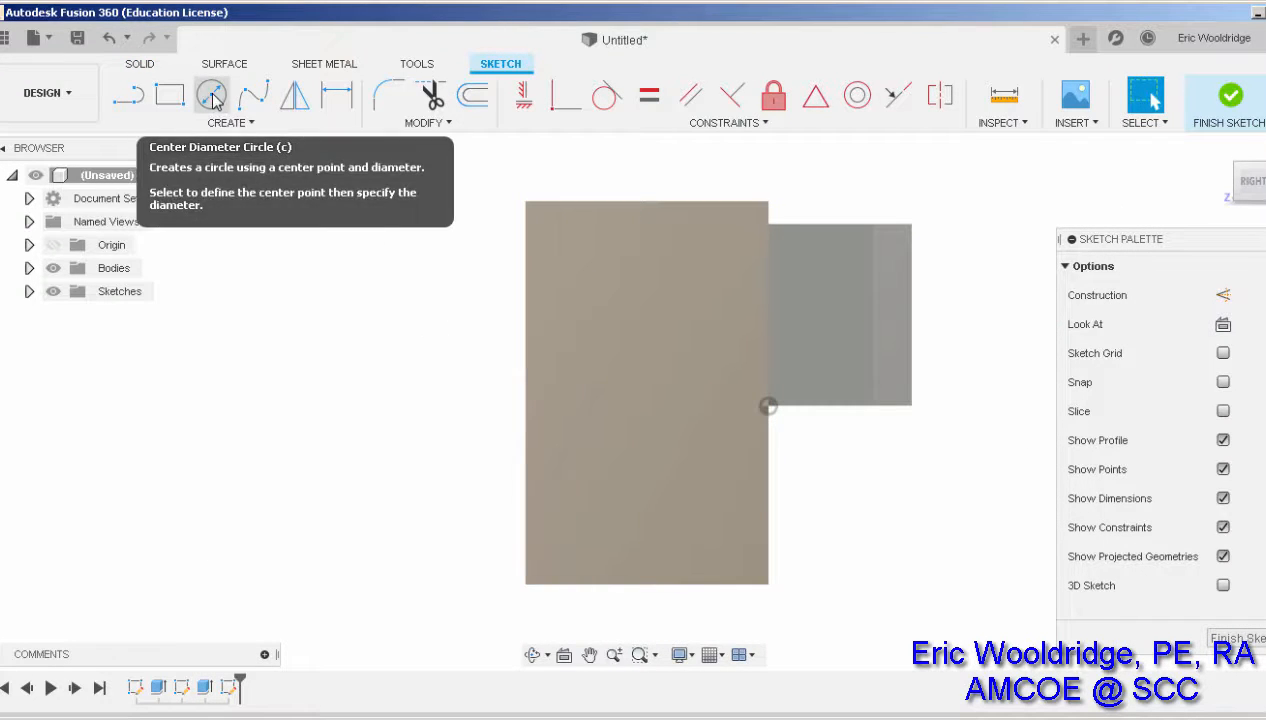
left_click(212, 97)
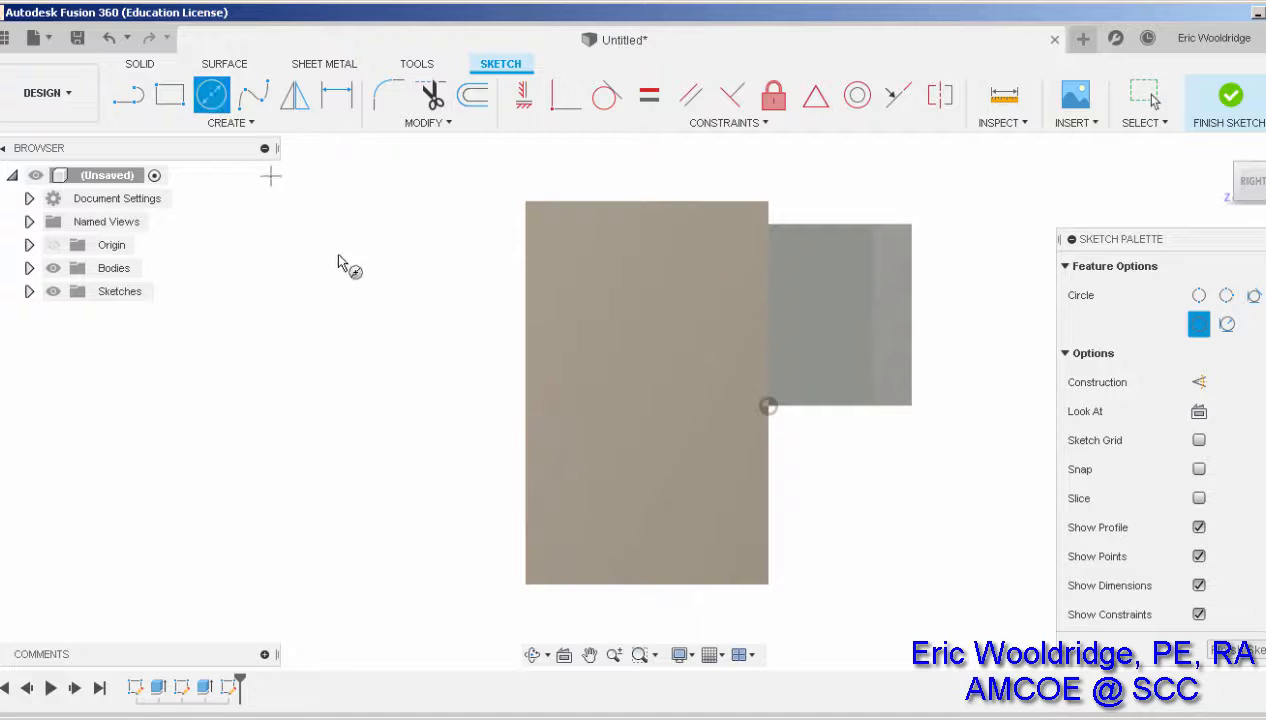
left_click(632, 484)
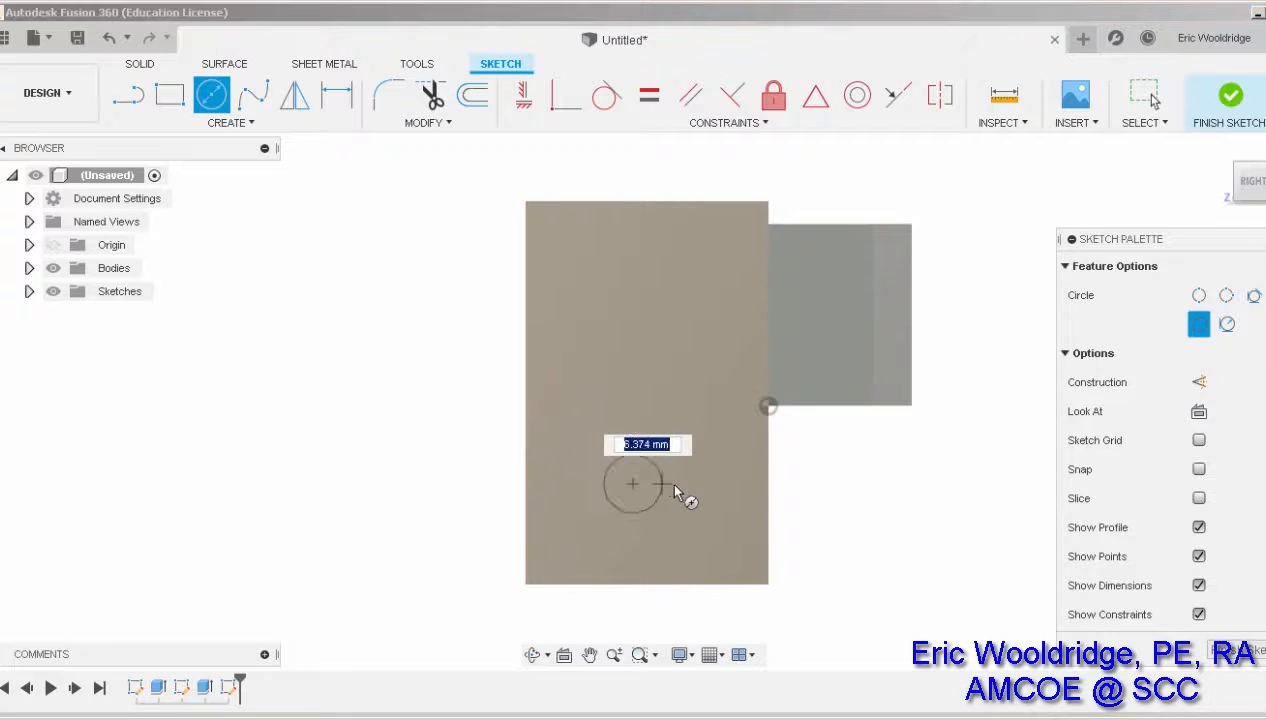
left_click(697, 488)
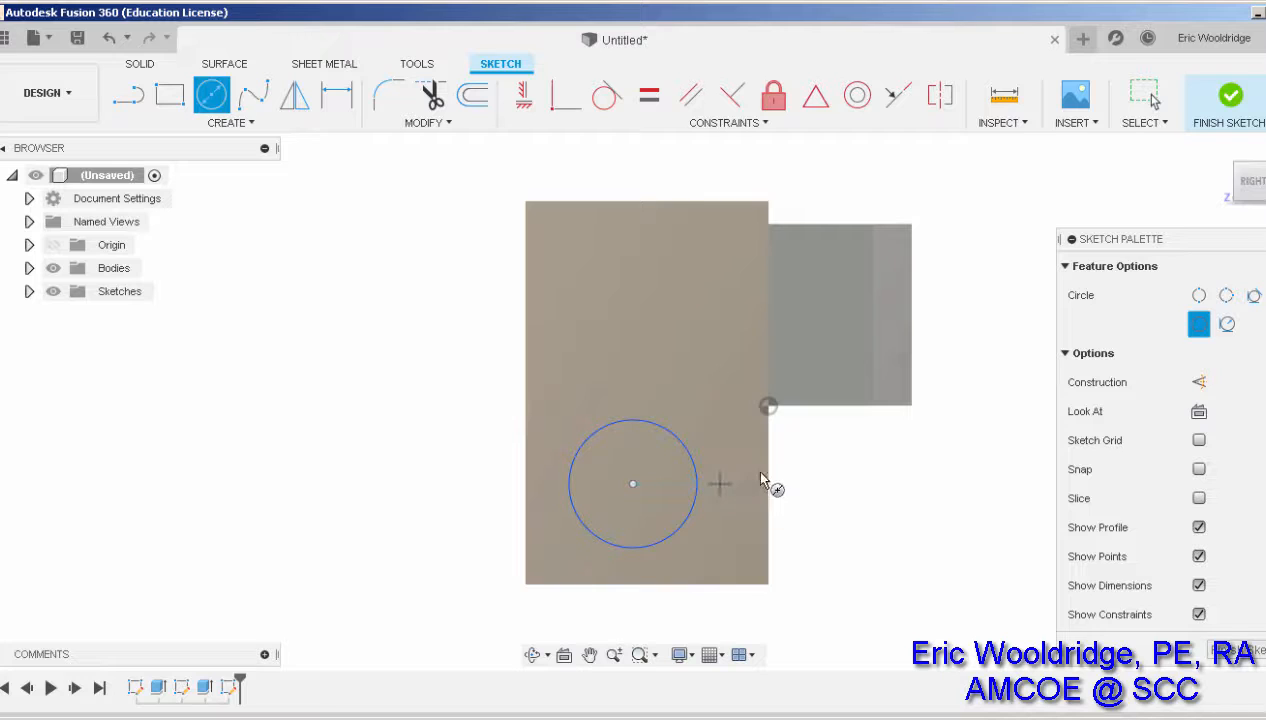
key("Escape")
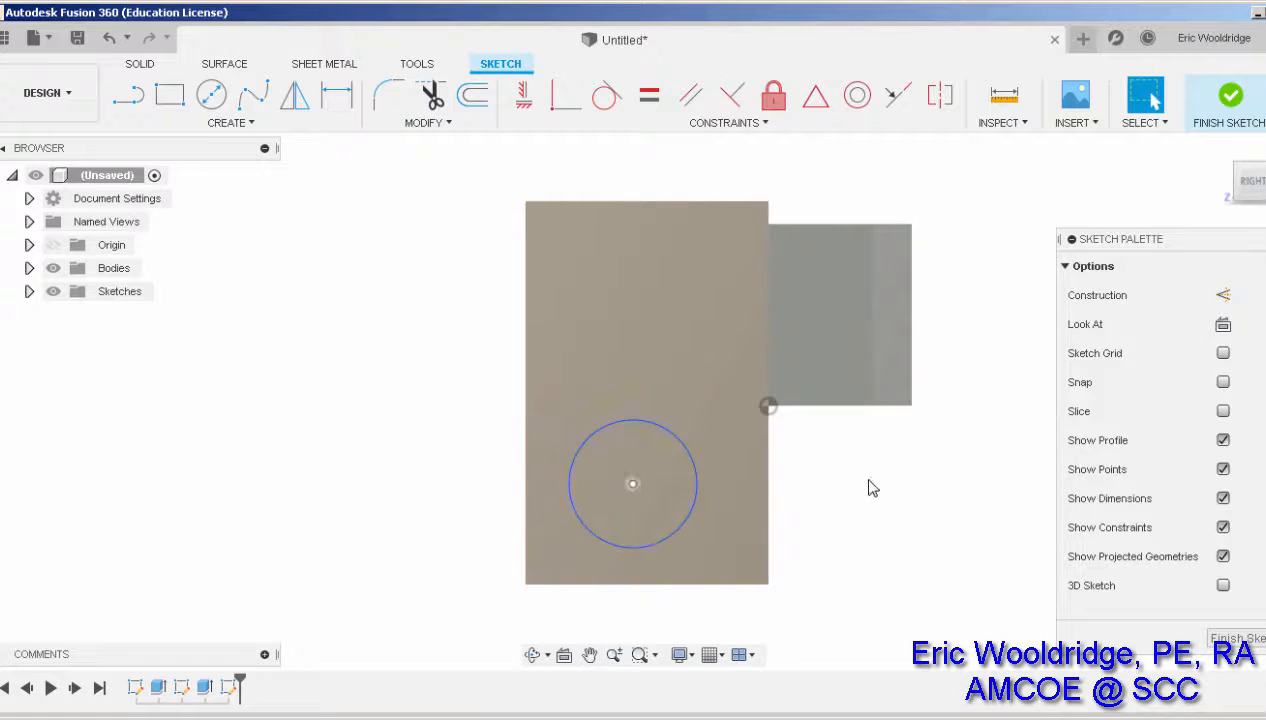
left_click(1230, 97)
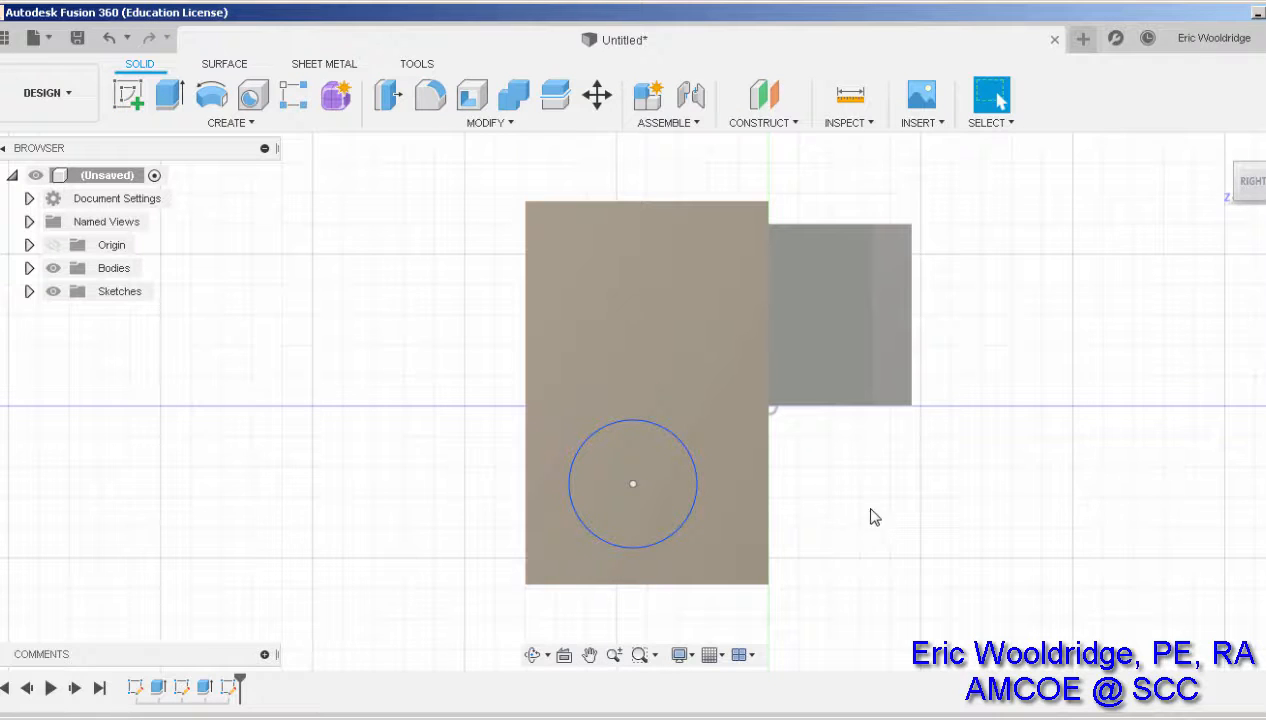
Step: Orbit the model to view the tall block and the circle on its face at an angle
middle_click_drag(836, 477, 769, 456)
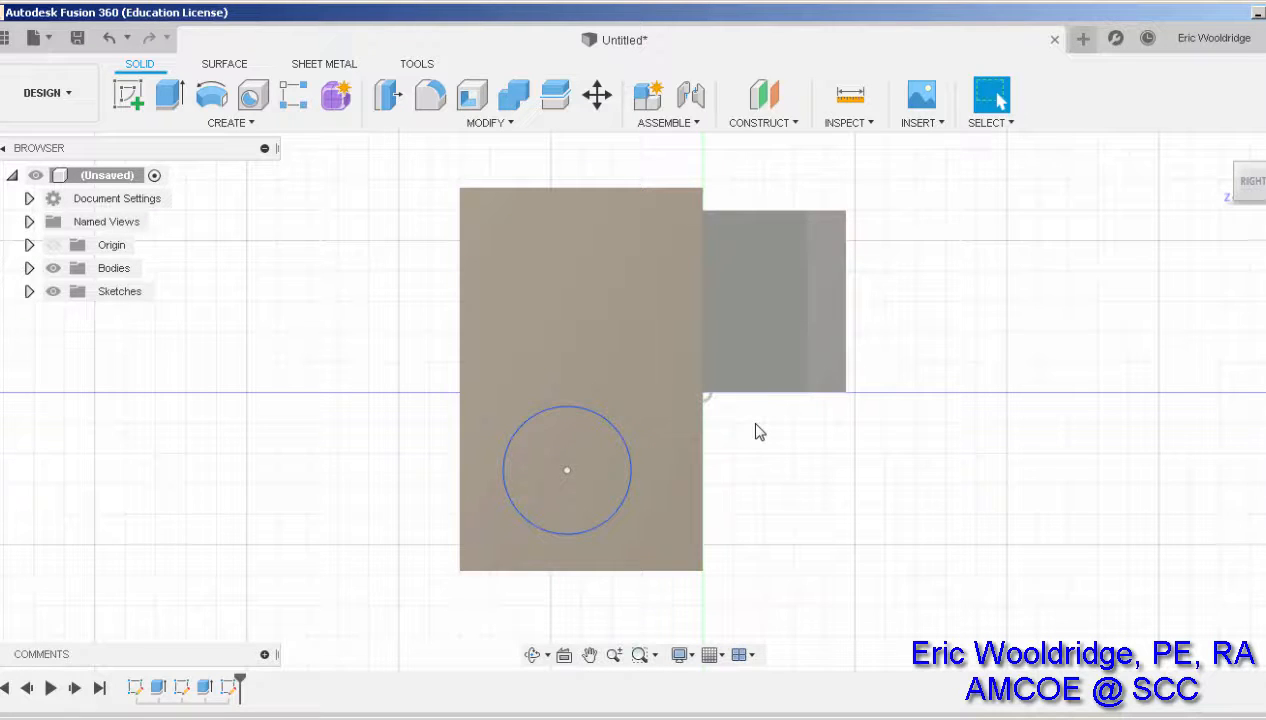
left_click(532, 655)
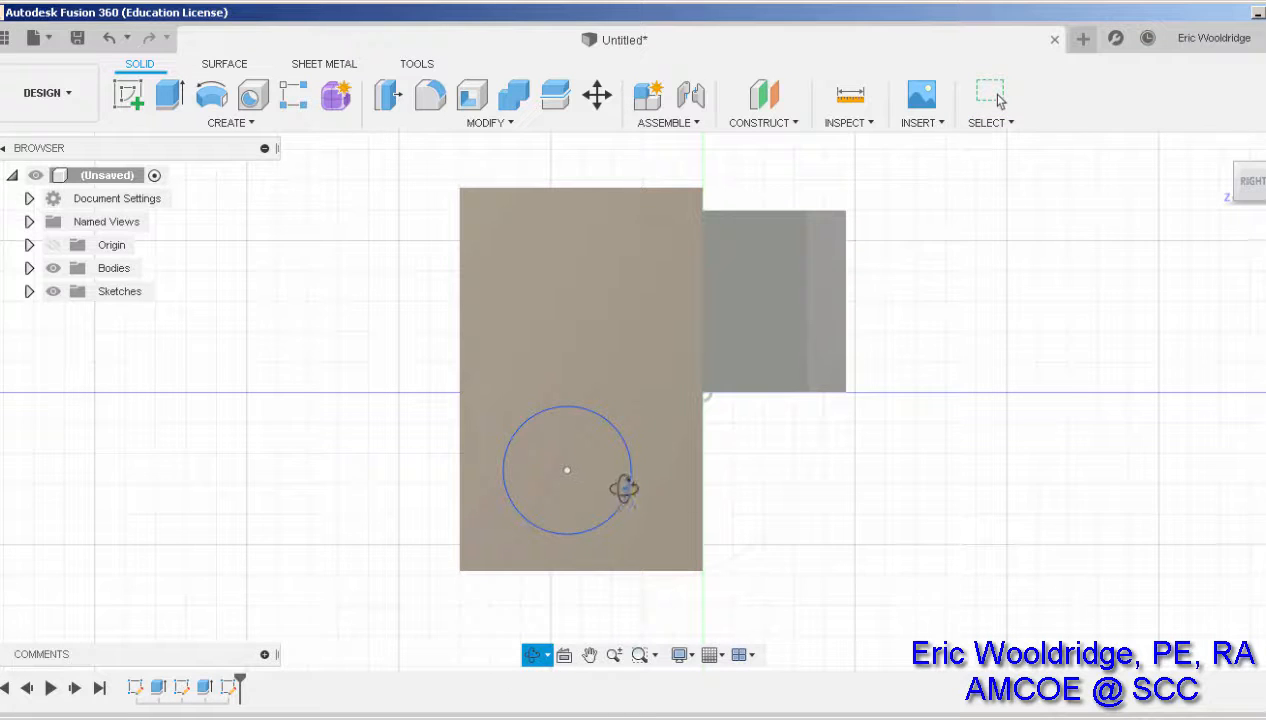
mouse_move(624, 486)
left_mouse_down()
mouse_move(661, 502)
mouse_move(634, 506)
left_mouse_up()
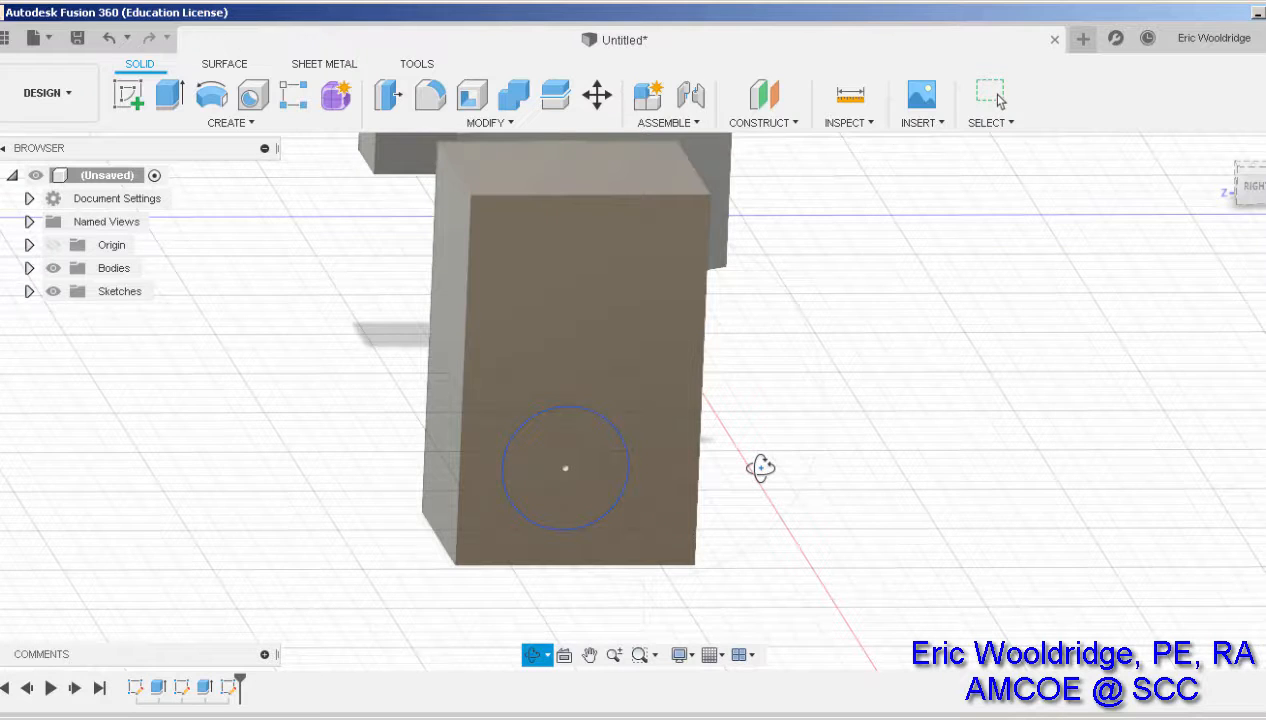
key("Escape")
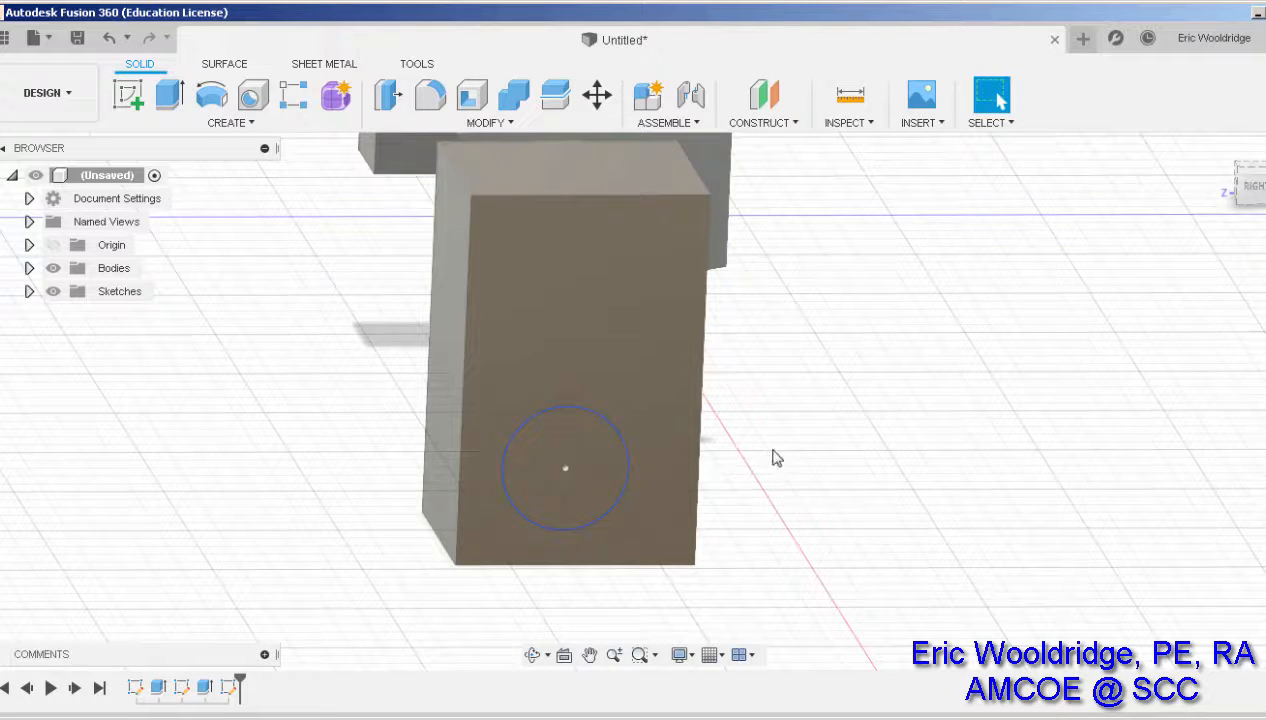
Step: Extrude the circle on the tall block's side face 15 mm outward, joined to the block
mouse_move(778, 458)
middle_mouse_down()
mouse_move(786, 441)
mouse_move(771, 446)
mouse_move(800, 445)
mouse_move(752, 424)
mouse_move(765, 434)
mouse_move(766, 398)
mouse_move(783, 387)
mouse_move(800, 419)
mouse_move(774, 446)
mouse_move(788, 412)
mouse_move(822, 404)
mouse_move(827, 427)
mouse_move(789, 408)
middle_mouse_up()
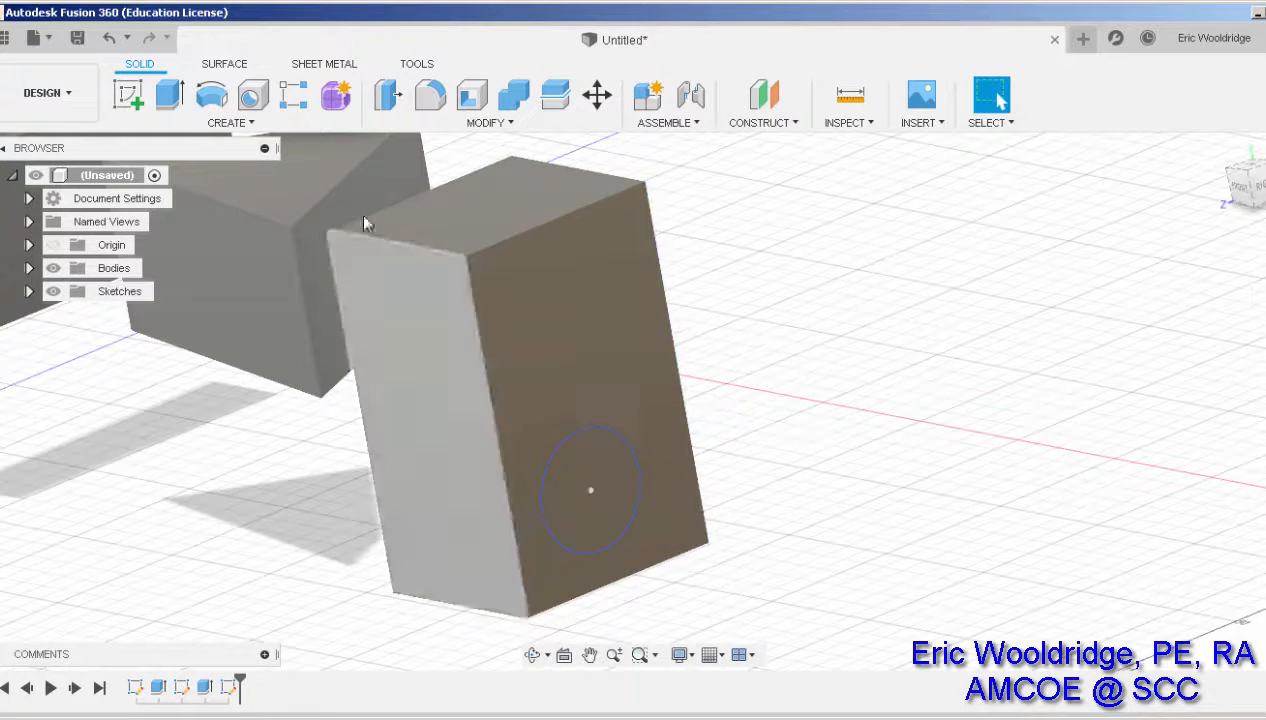
left_click(170, 94)
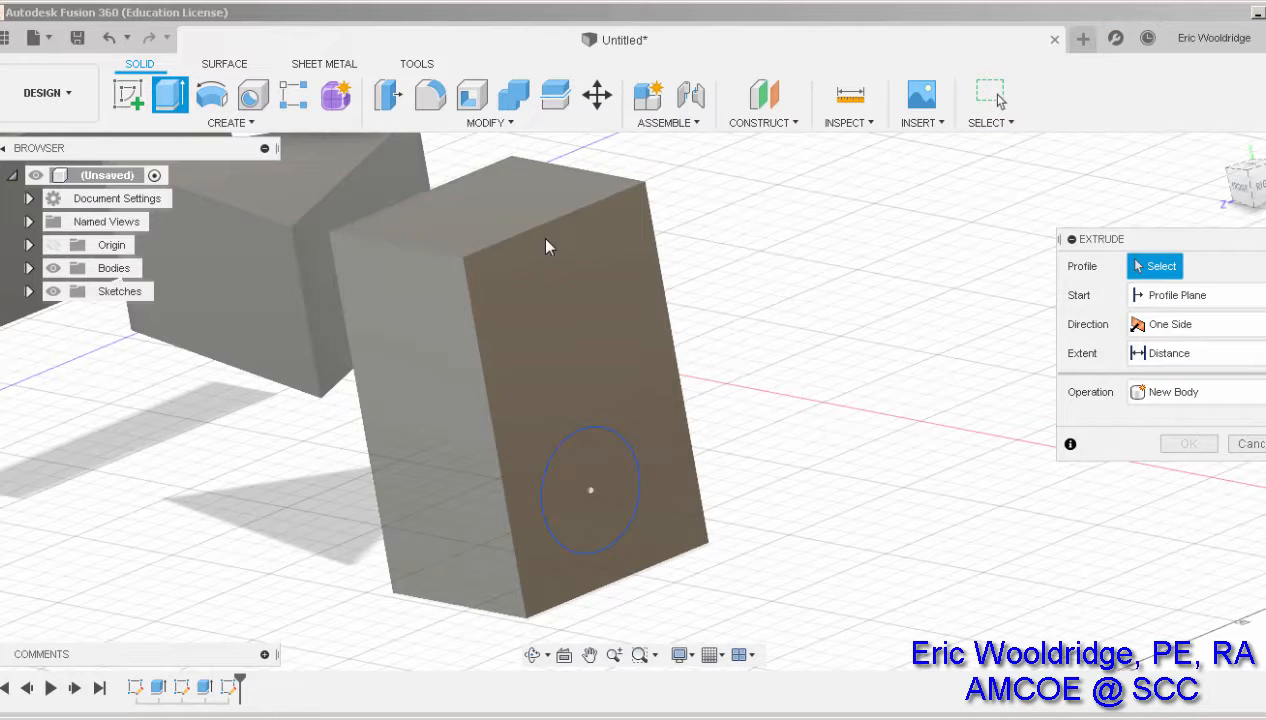
left_click(603, 464)
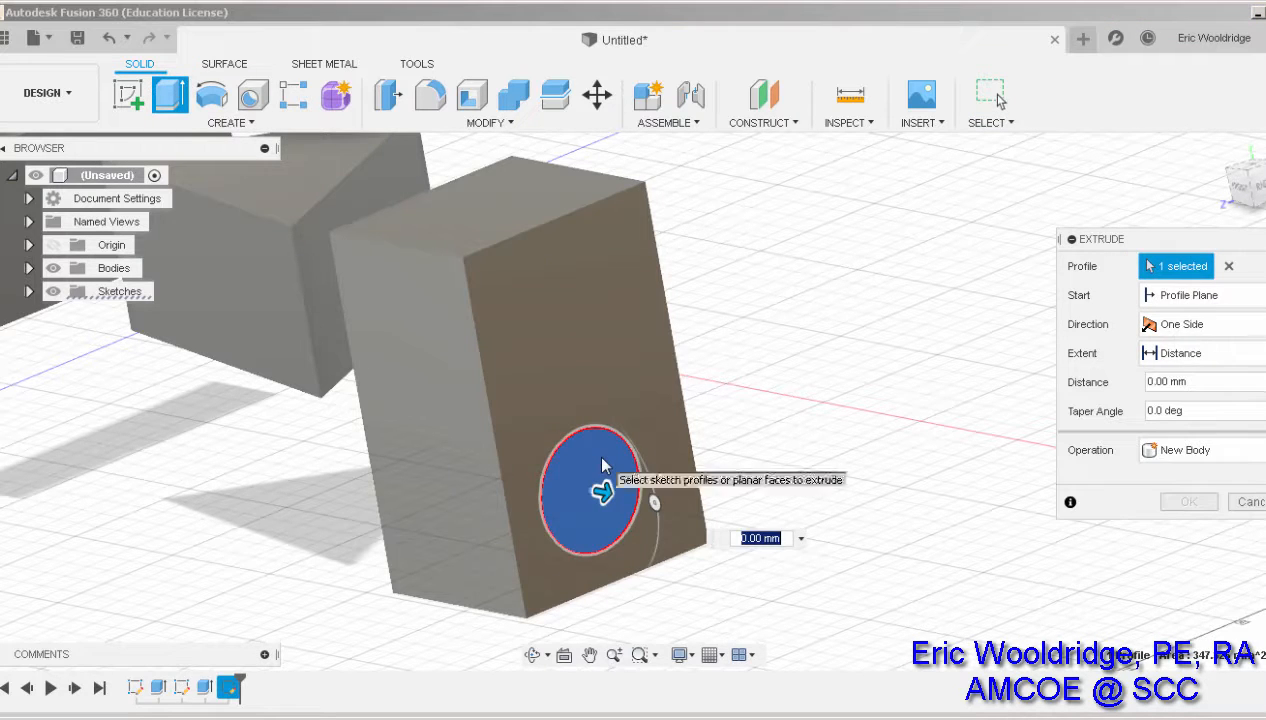
left_click(1217, 380)
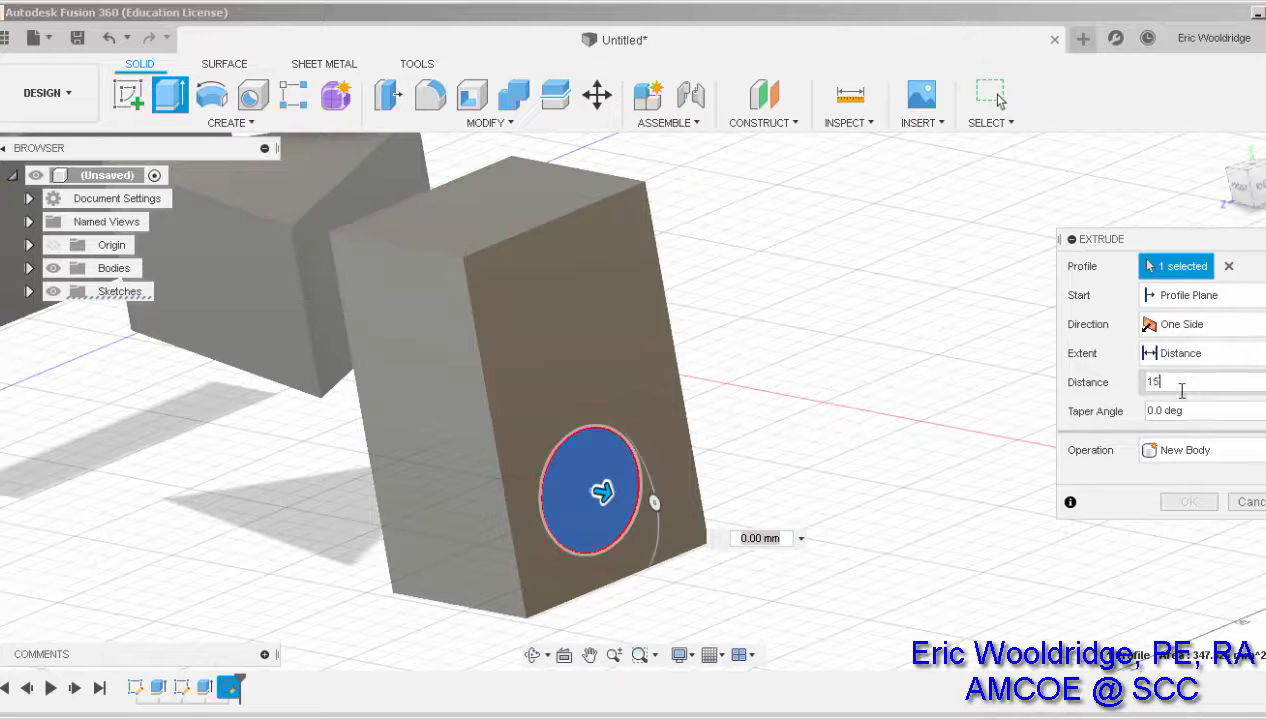
key("Tab")
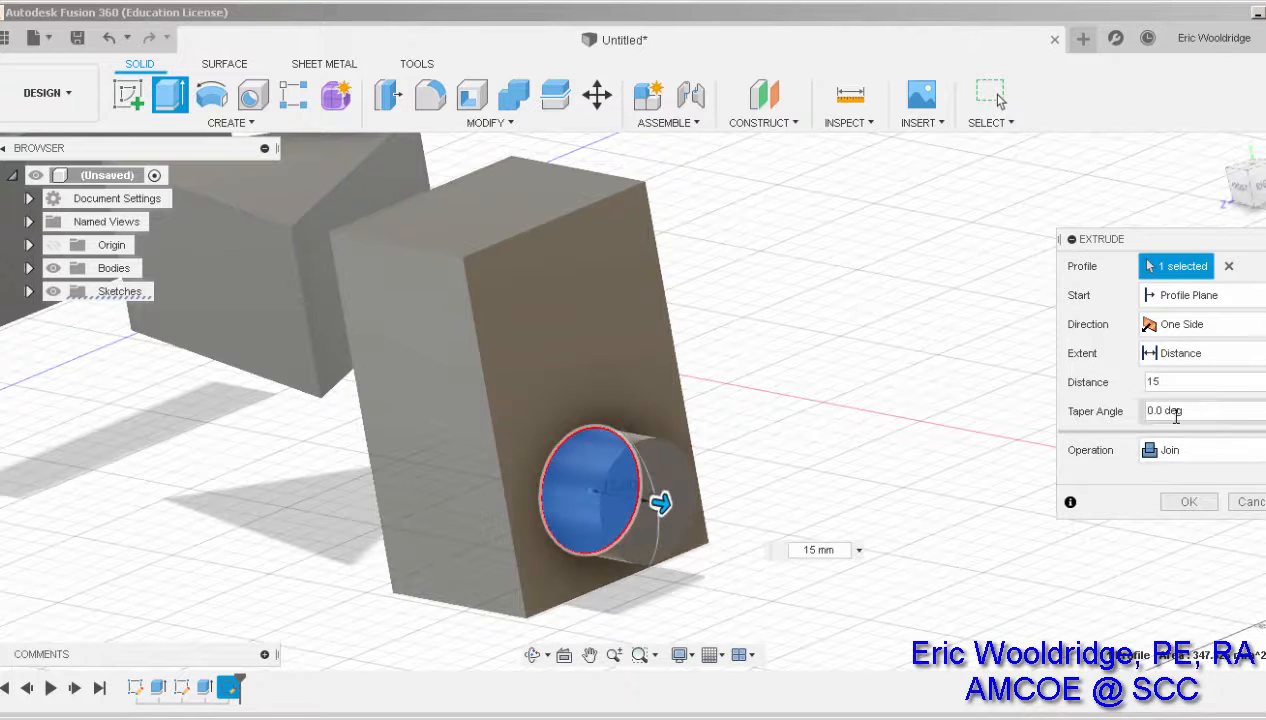
left_click(1201, 503)
Step: Create a sketch on the top face of the tall block
mouse_move(800, 443)
middle_mouse_down("shift")
mouse_move(834, 469)
mouse_move(831, 412)
mouse_move(805, 438)
middle_mouse_up("shift")
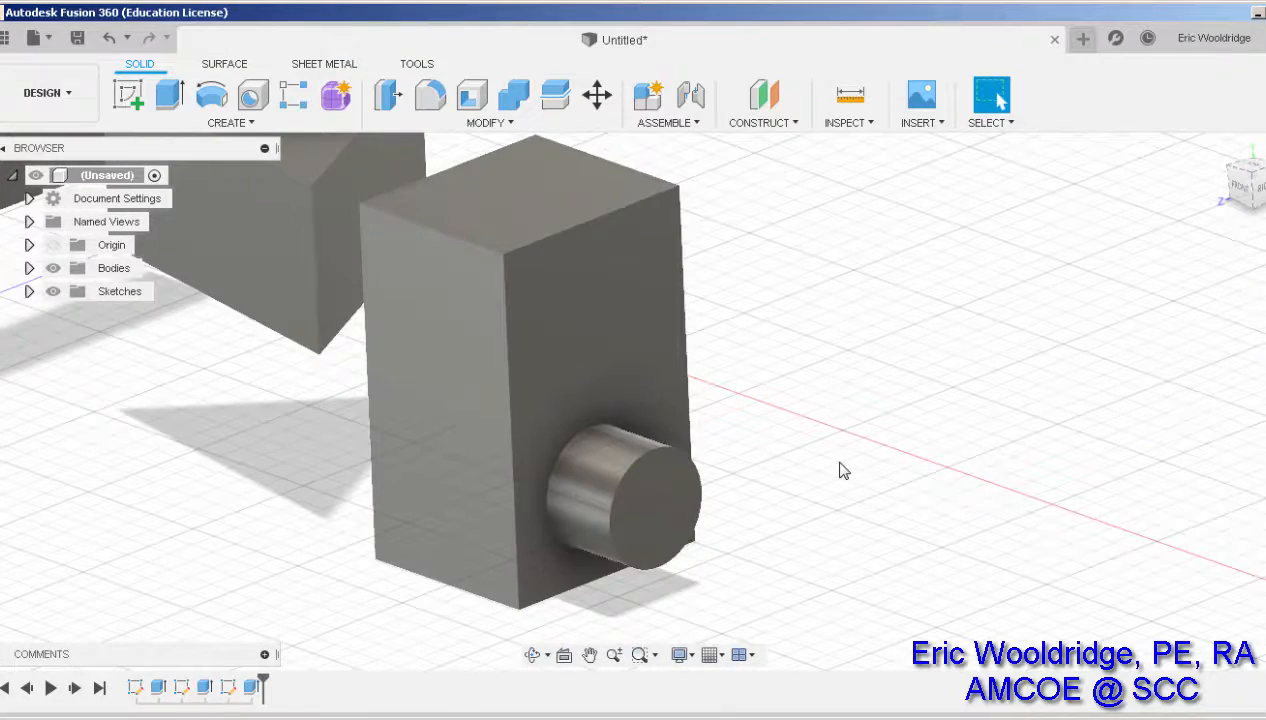
scroll(843, 470, "down", 2)
scroll(843, 470, "down", 2)
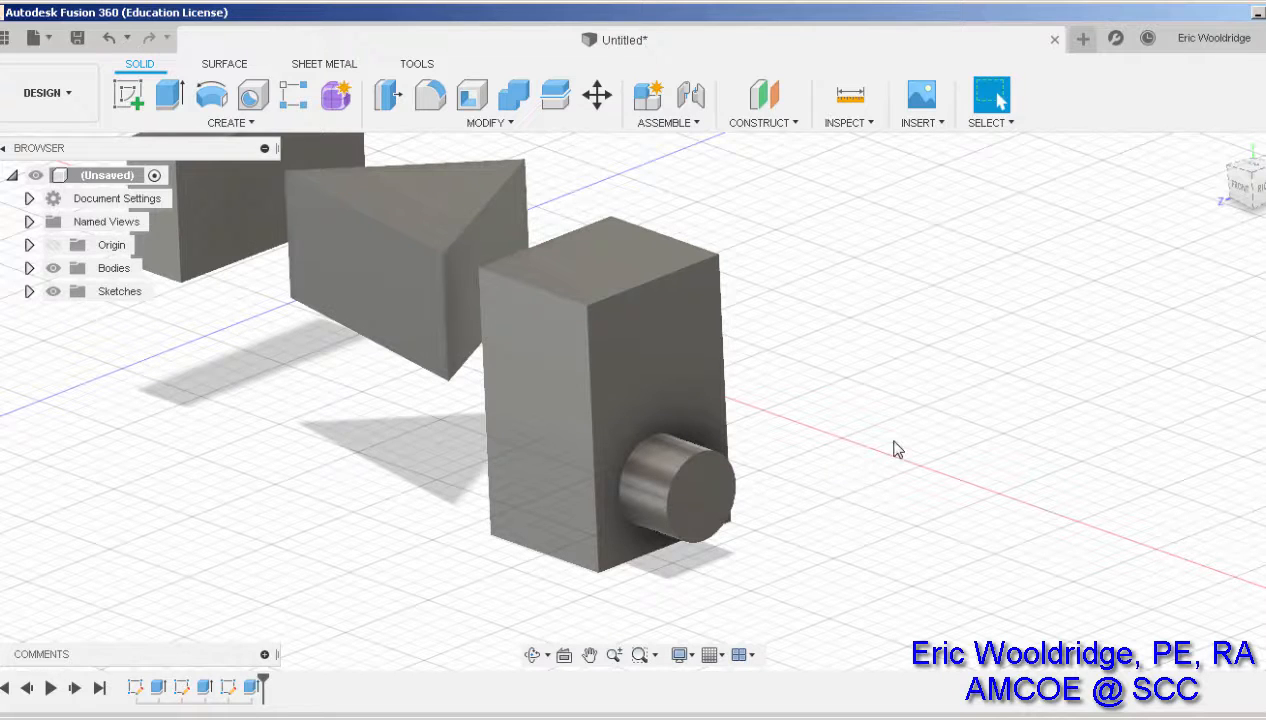
middle_click_drag(897, 450, 830, 446)
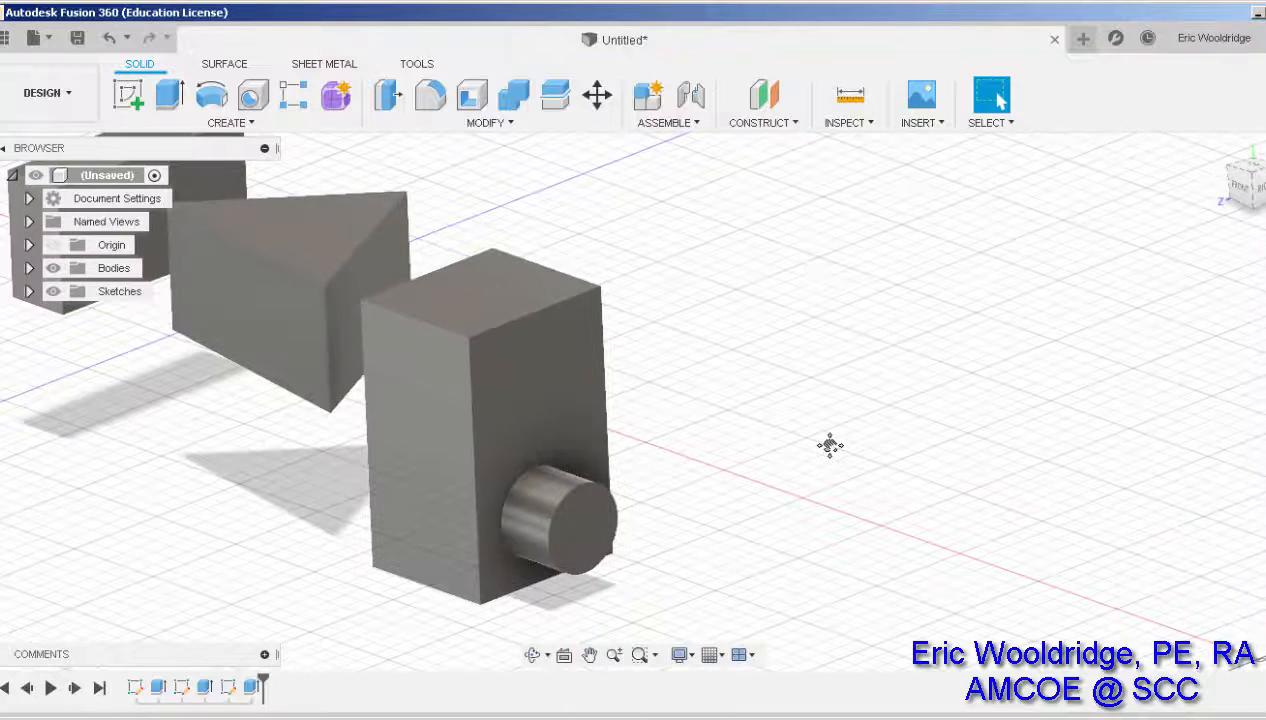
left_click(122, 96)
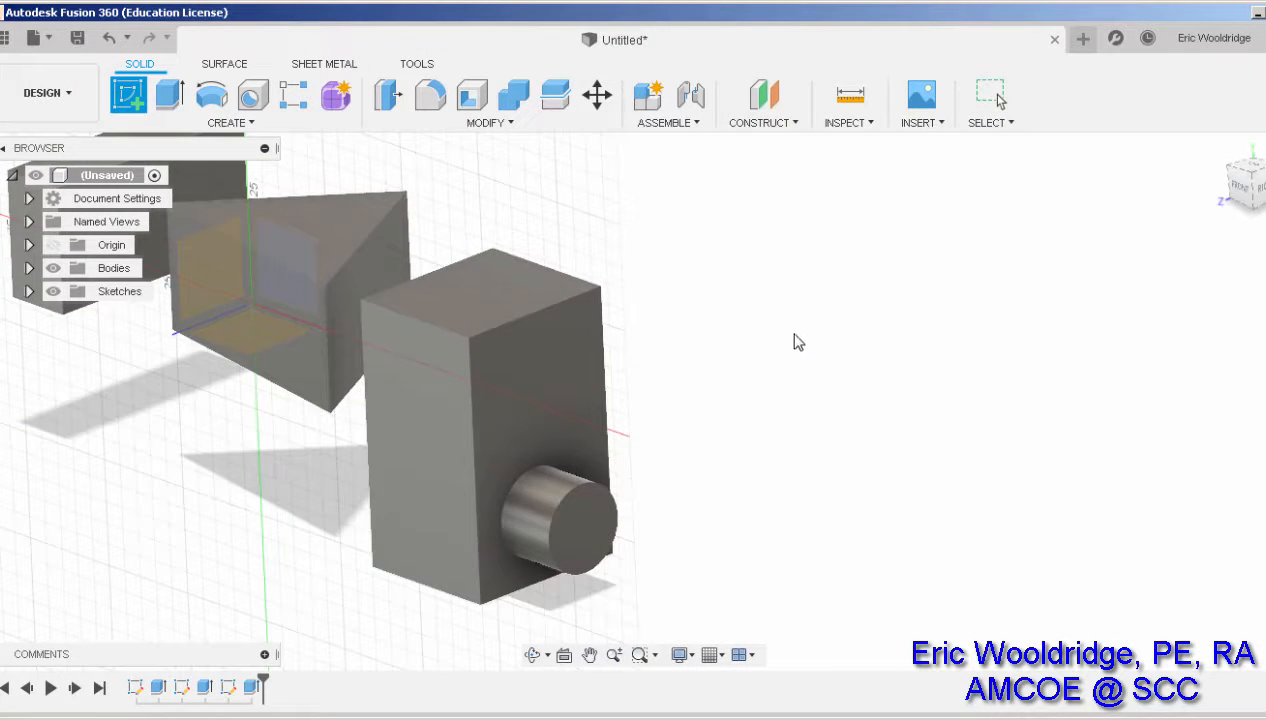
middle_click_drag(798, 342, 670, 362, "shift")
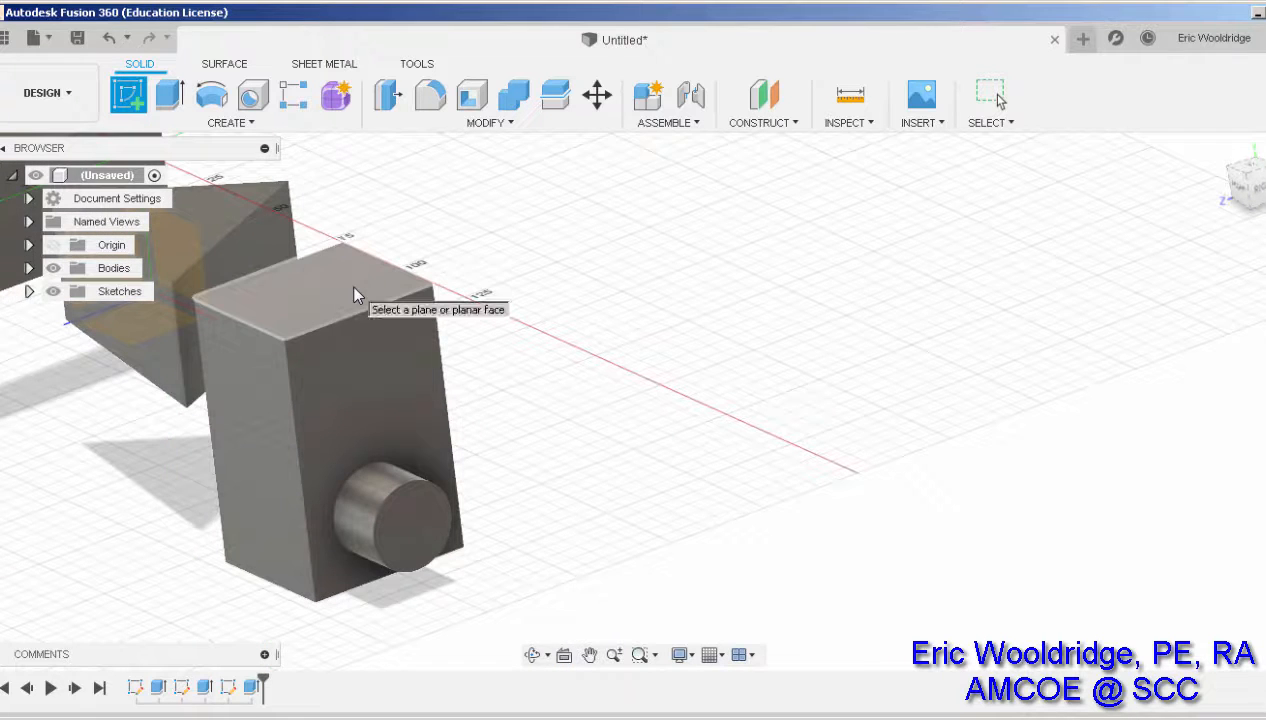
middle_click_drag(356, 291, 627, 359, "shift")
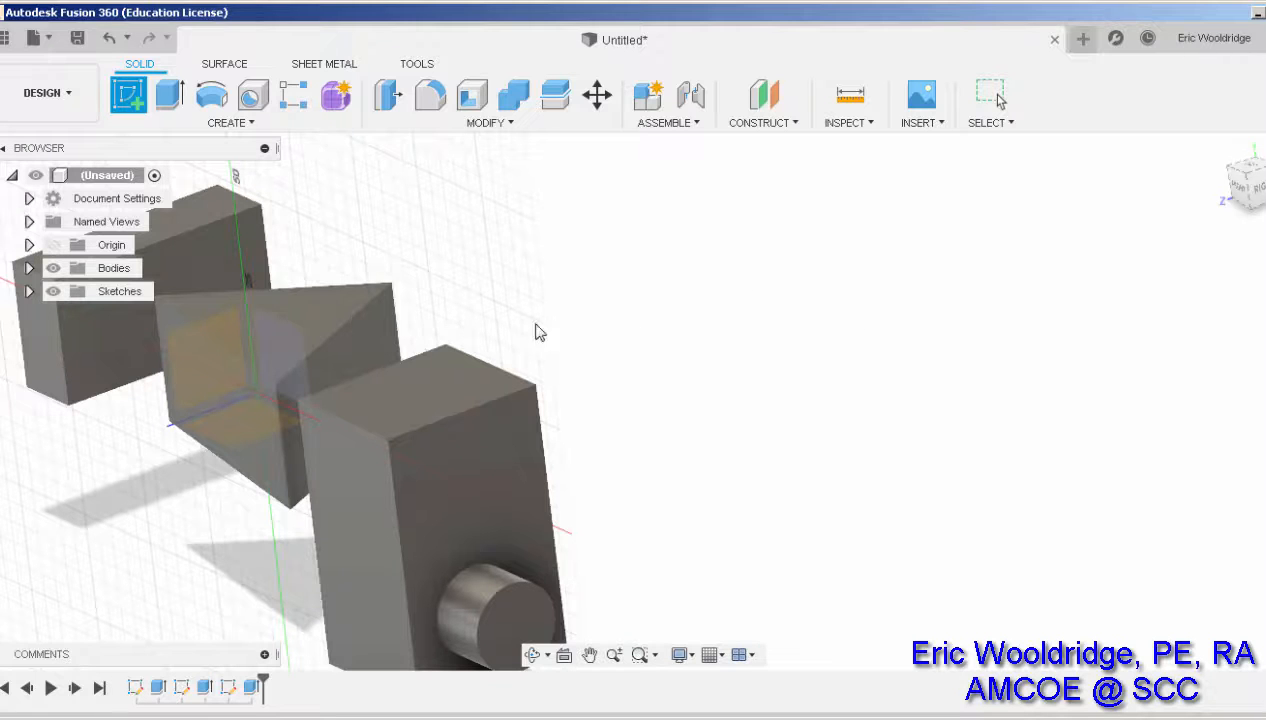
left_click(446, 380)
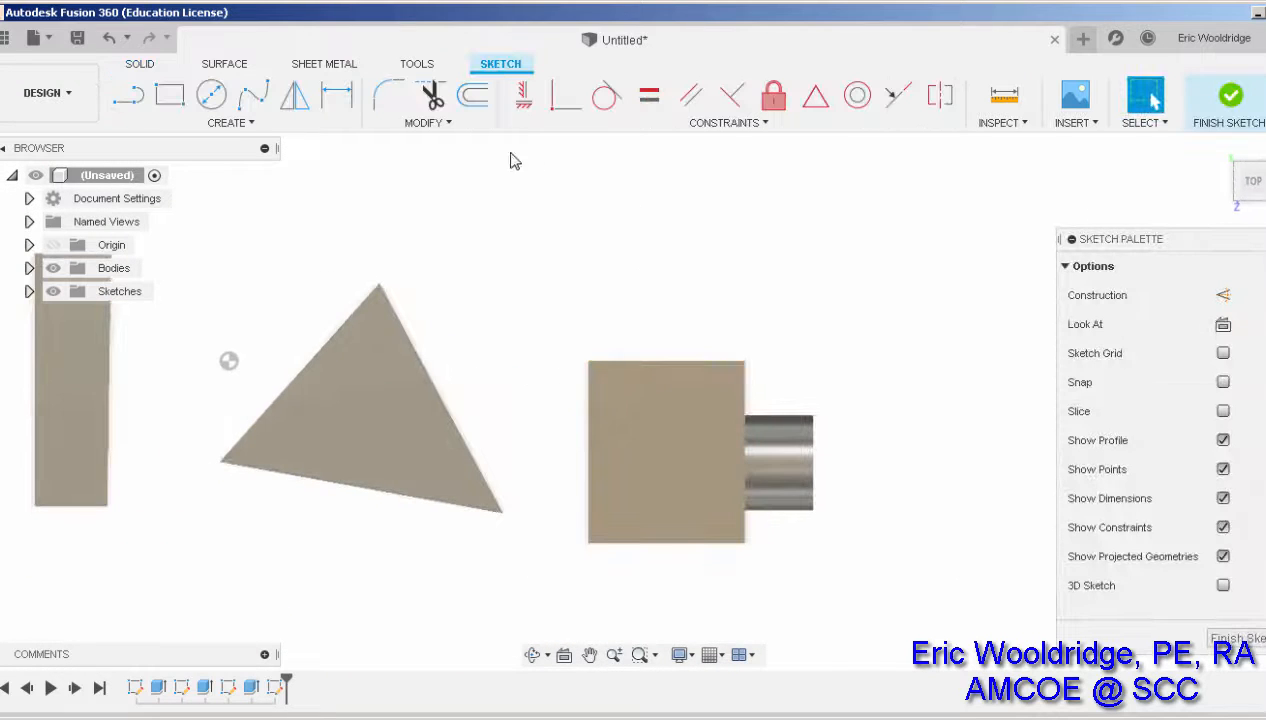
Step: Draw a closed five-sided line profile with an inward corner behind the tall block's top face, and finish the sketch
key("l")
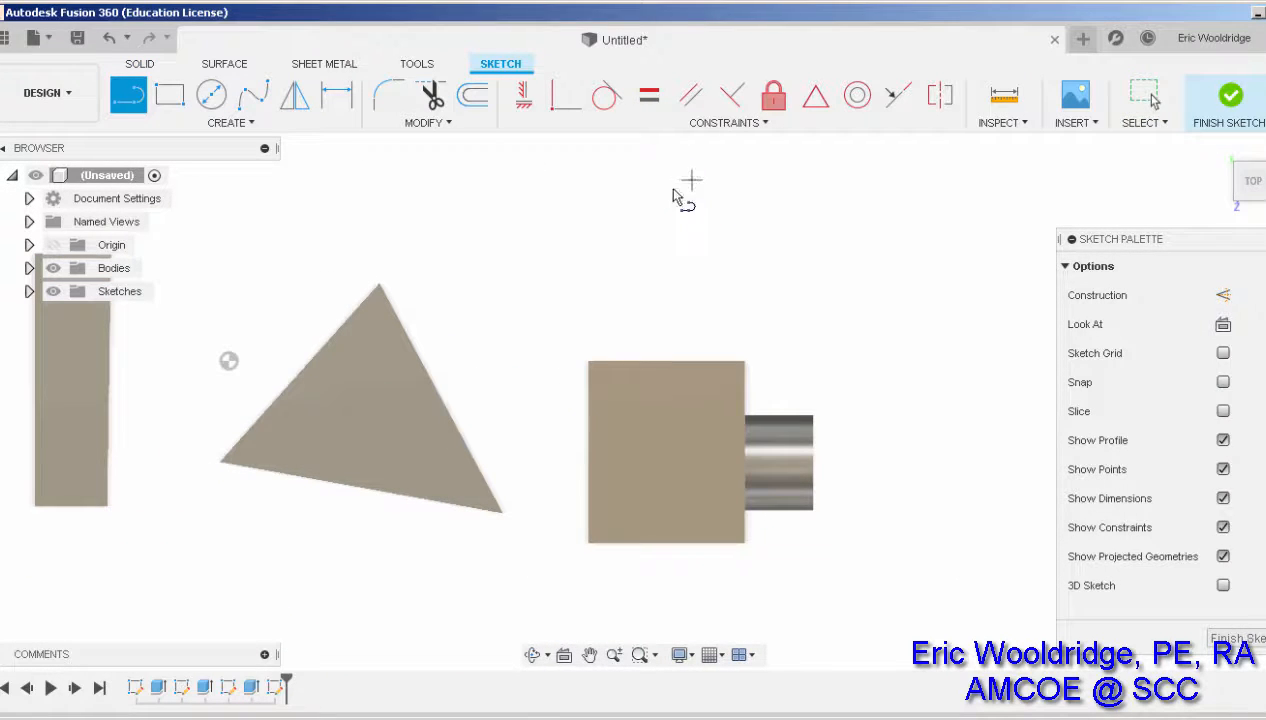
left_click(691, 180)
left_click(498, 230)
left_click(540, 398)
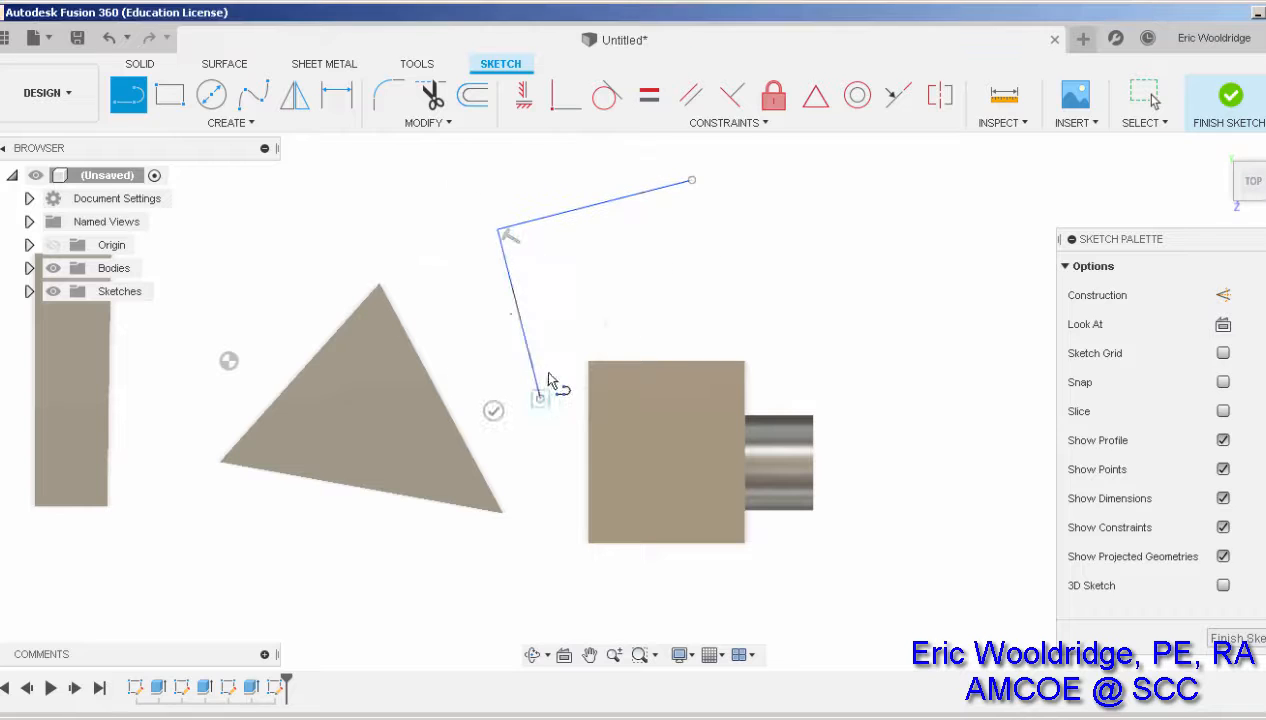
left_click(616, 314)
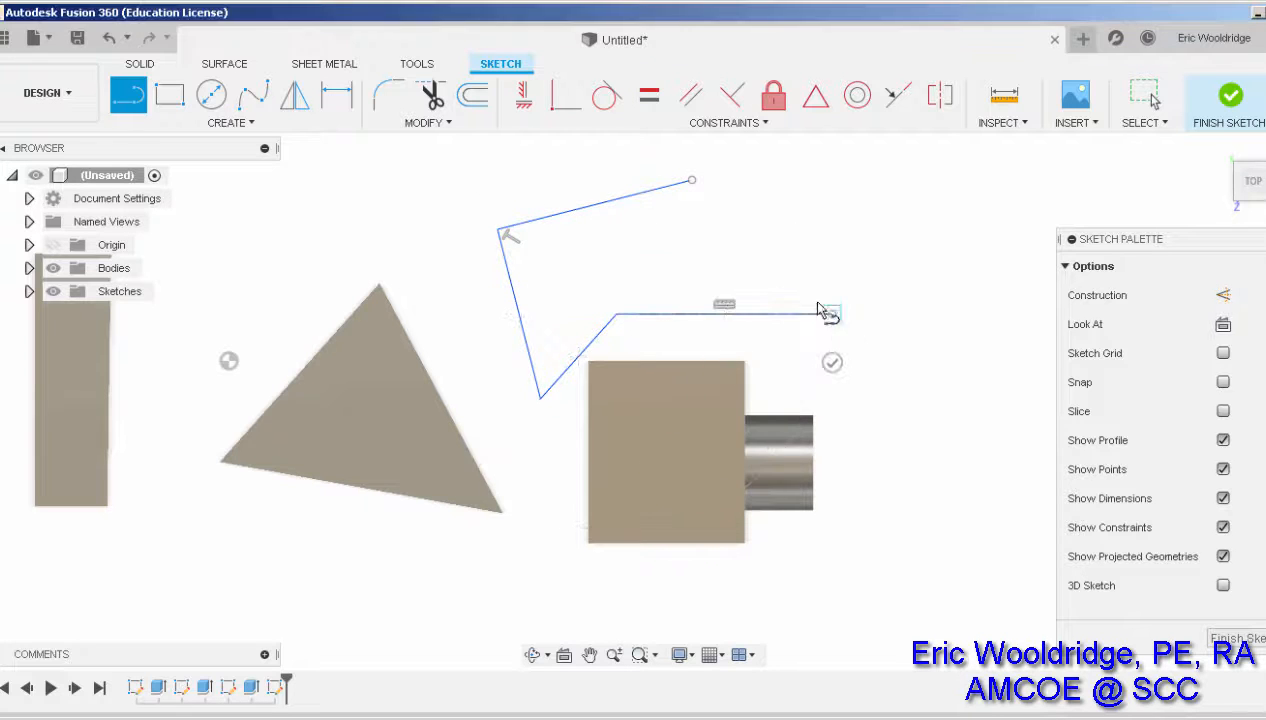
left_click(830, 314)
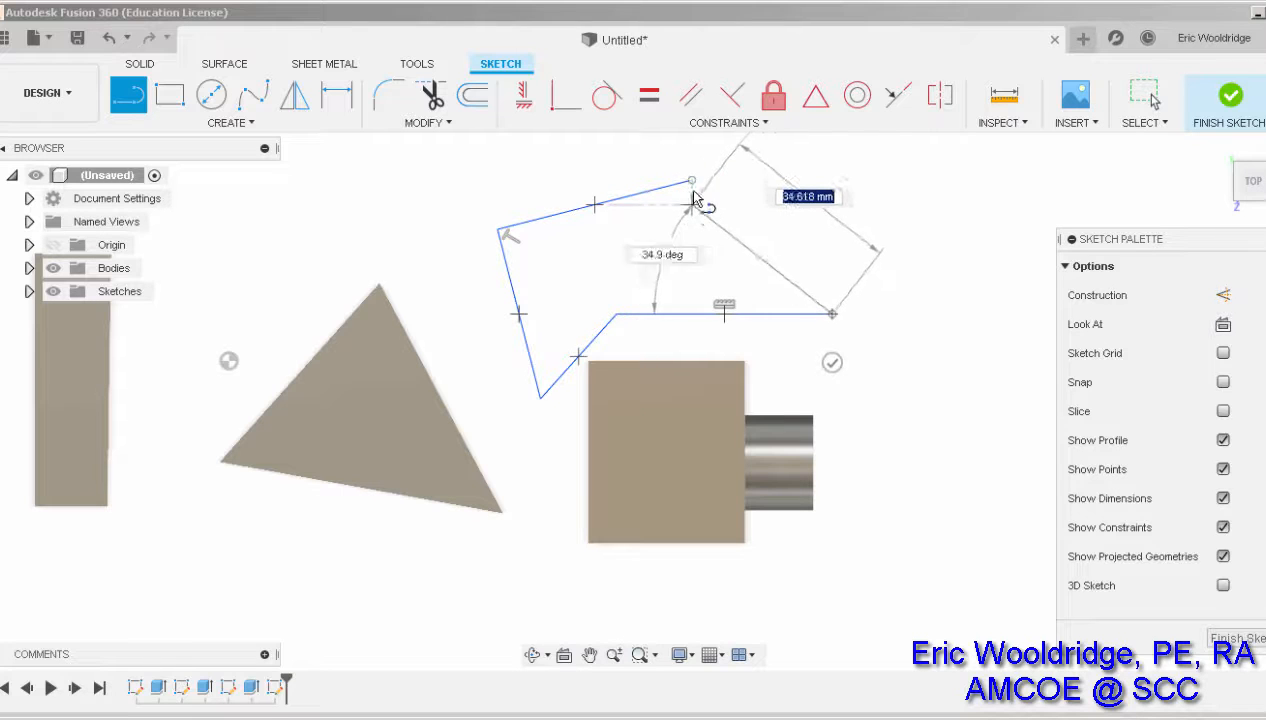
left_click(692, 183)
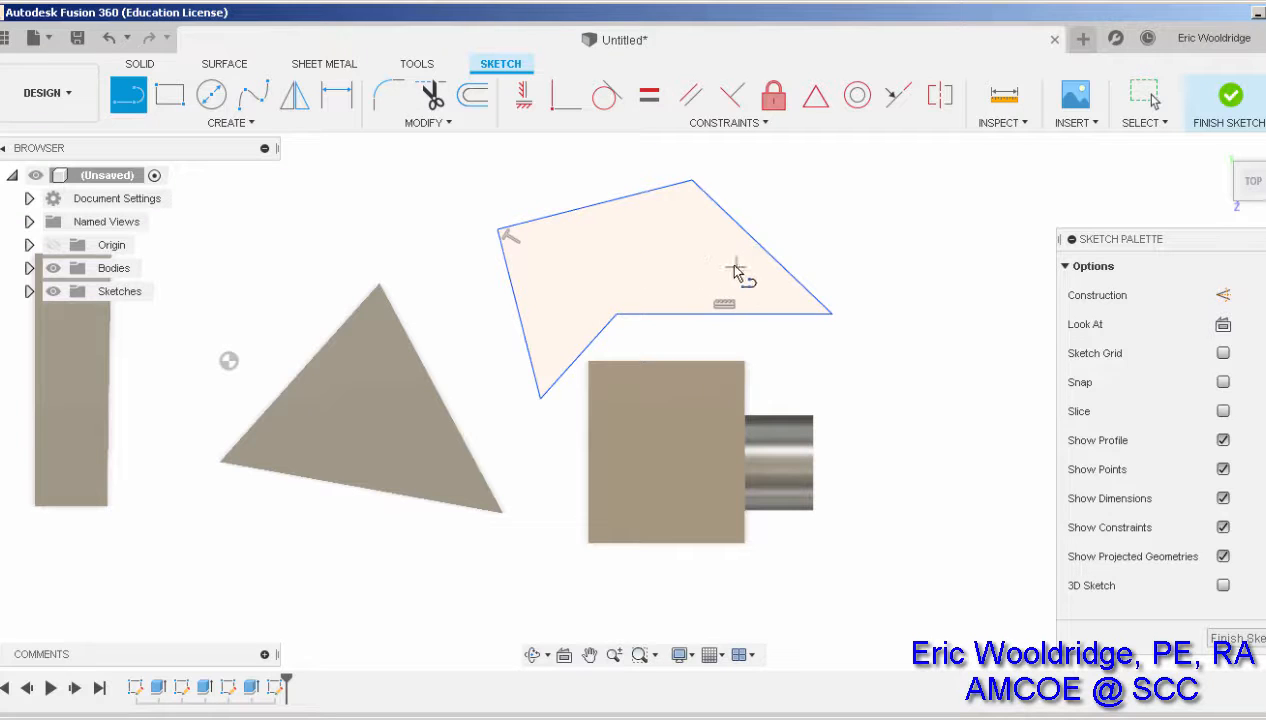
key("Escape")
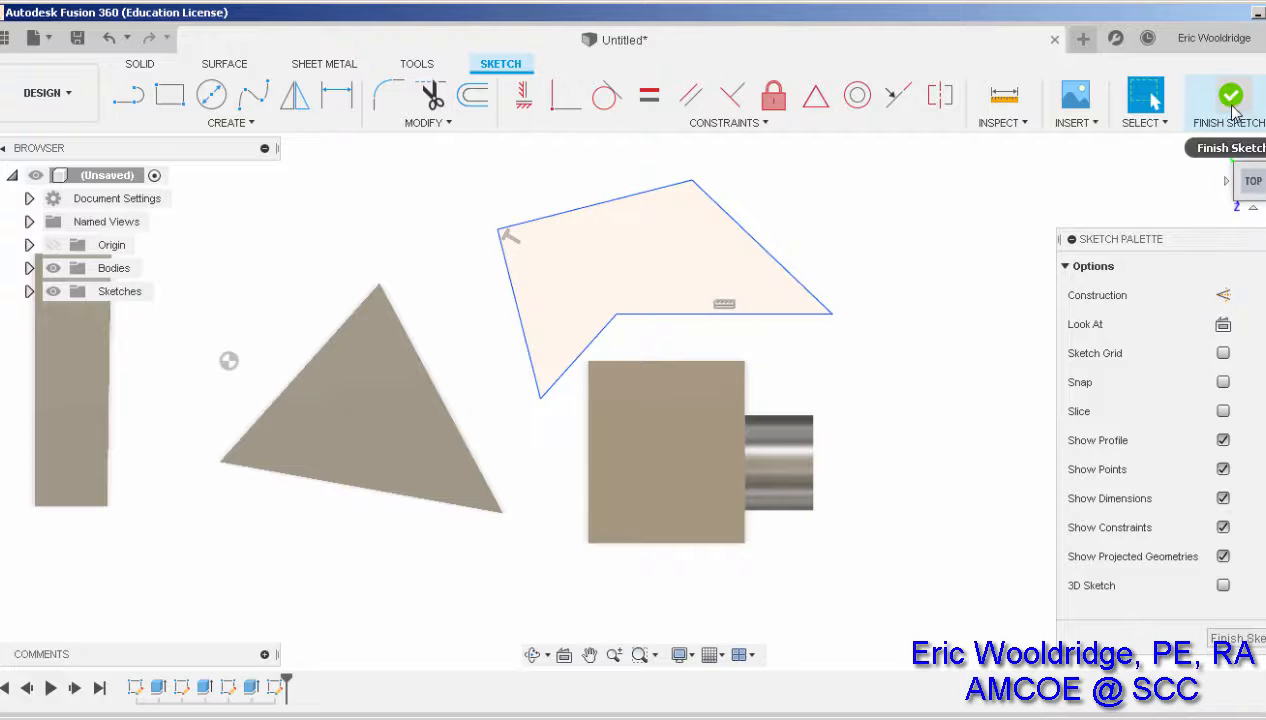
left_click_drag(1245, 178, 870, 315)
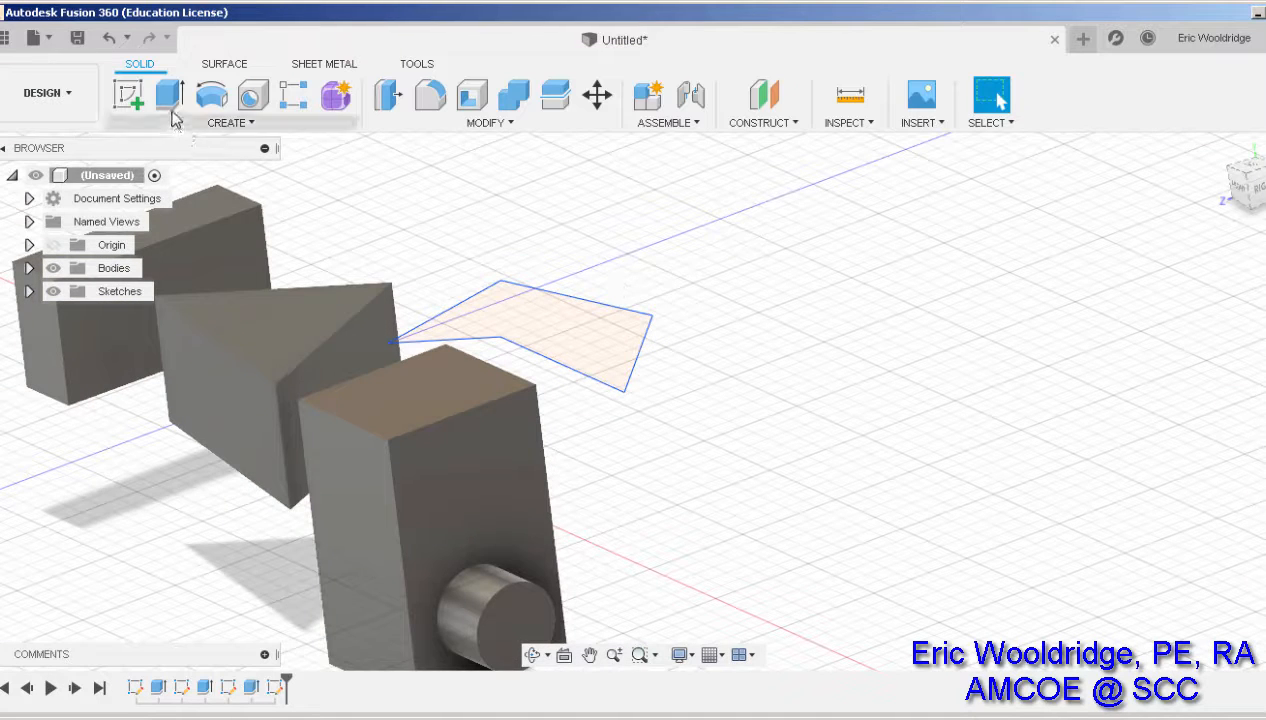
Step: Extrude the five-sided profile 35 mm upward as a new body
left_click(170, 96)
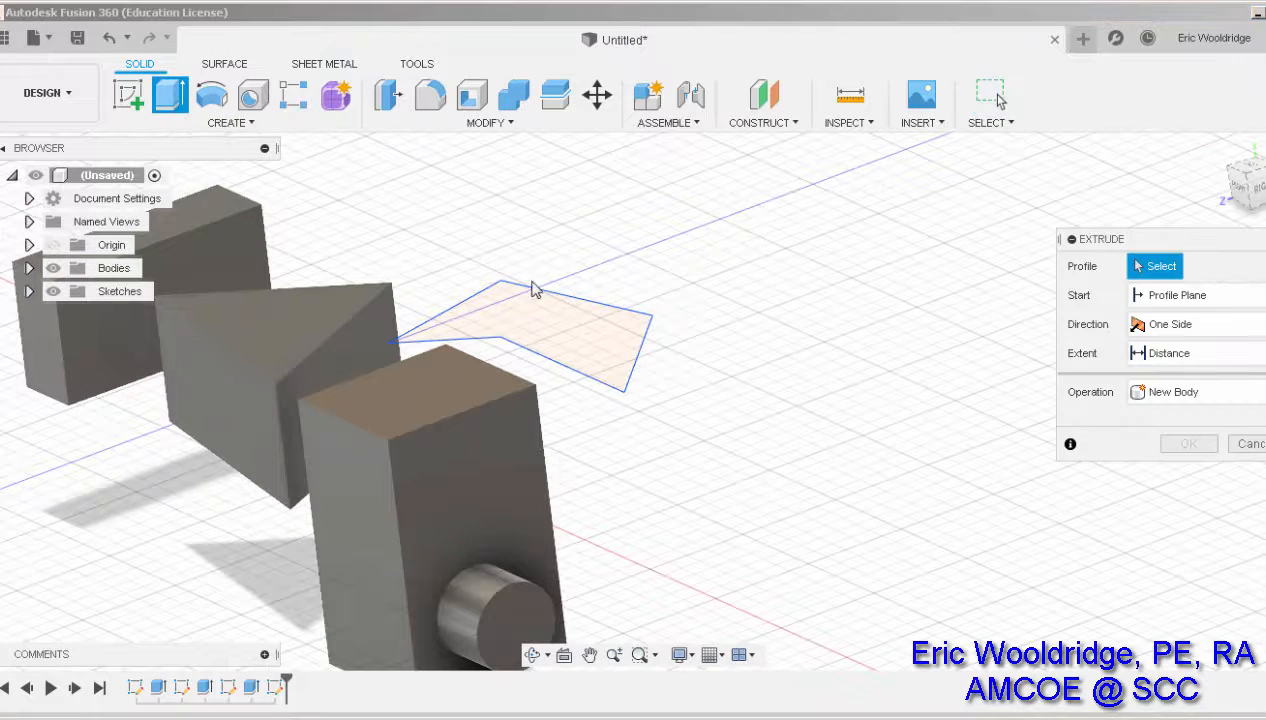
left_click(545, 320)
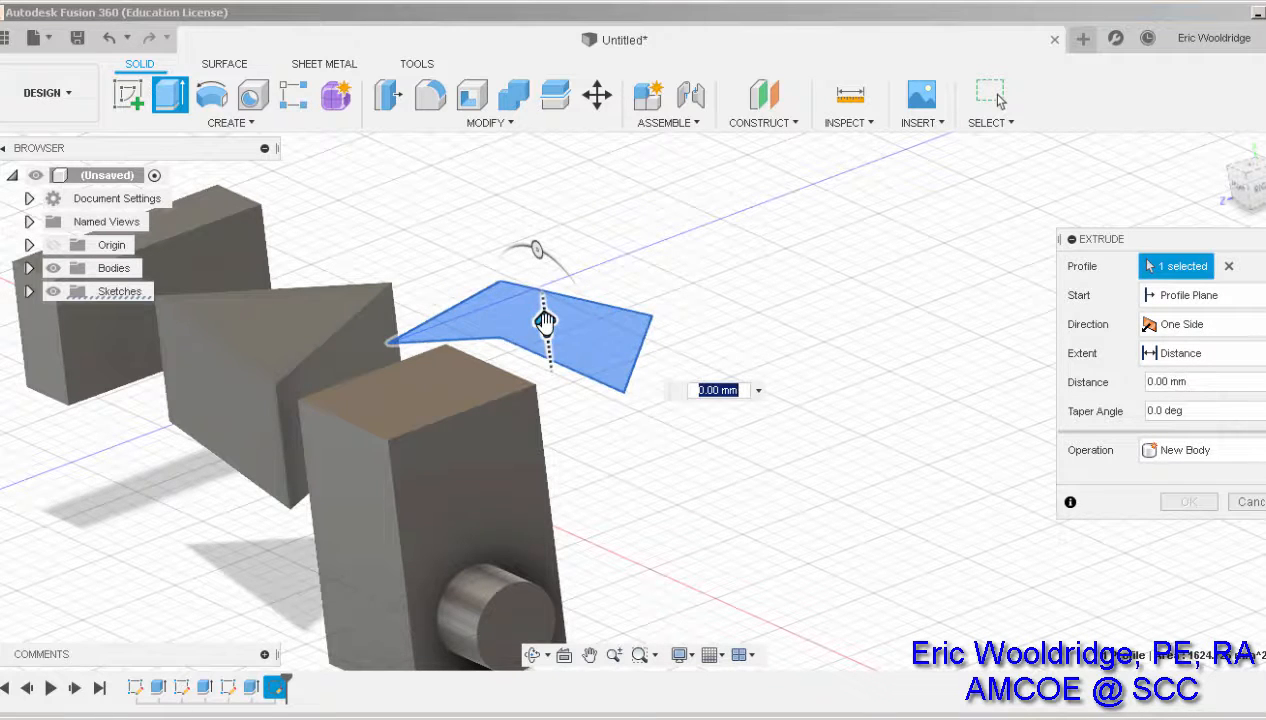
left_click_drag(545, 320, 526, 177)
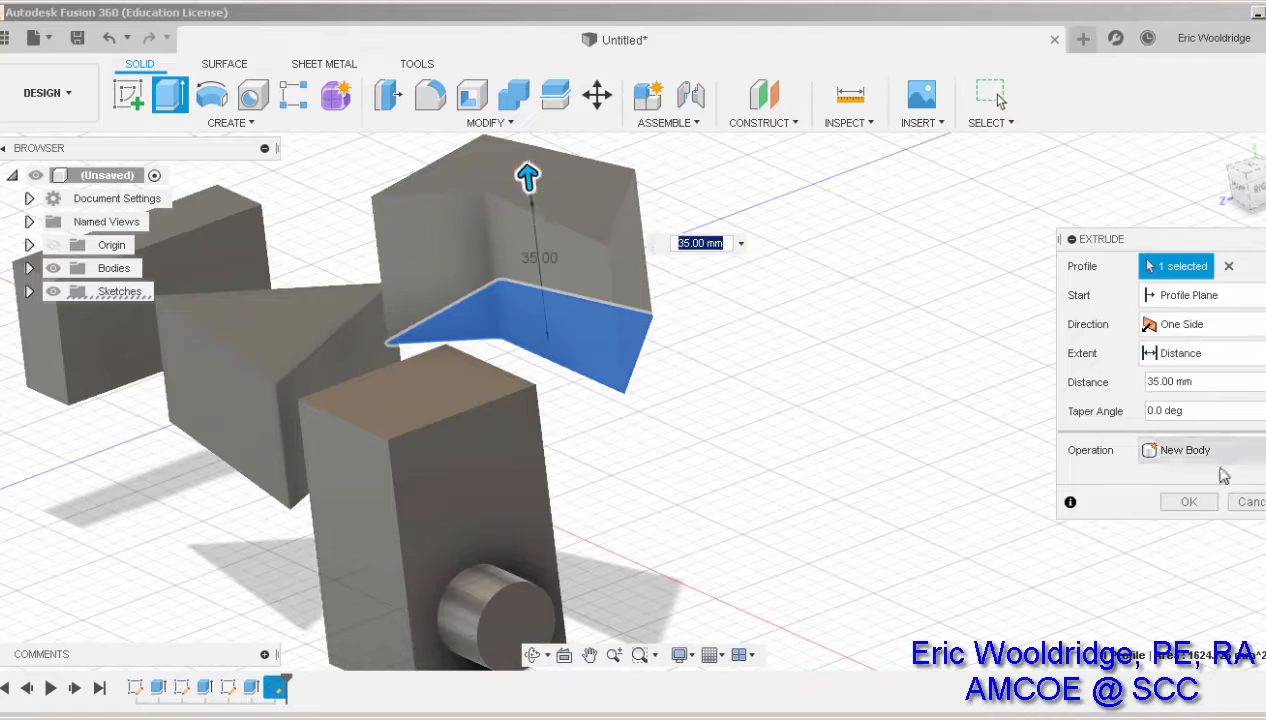
left_click(1189, 502)
Step: Create a sketch on the horizontal origin plane beside the triangular body
middle_click_drag(783, 398, 765, 428, "shift")
scroll(765, 428, "down", 1)
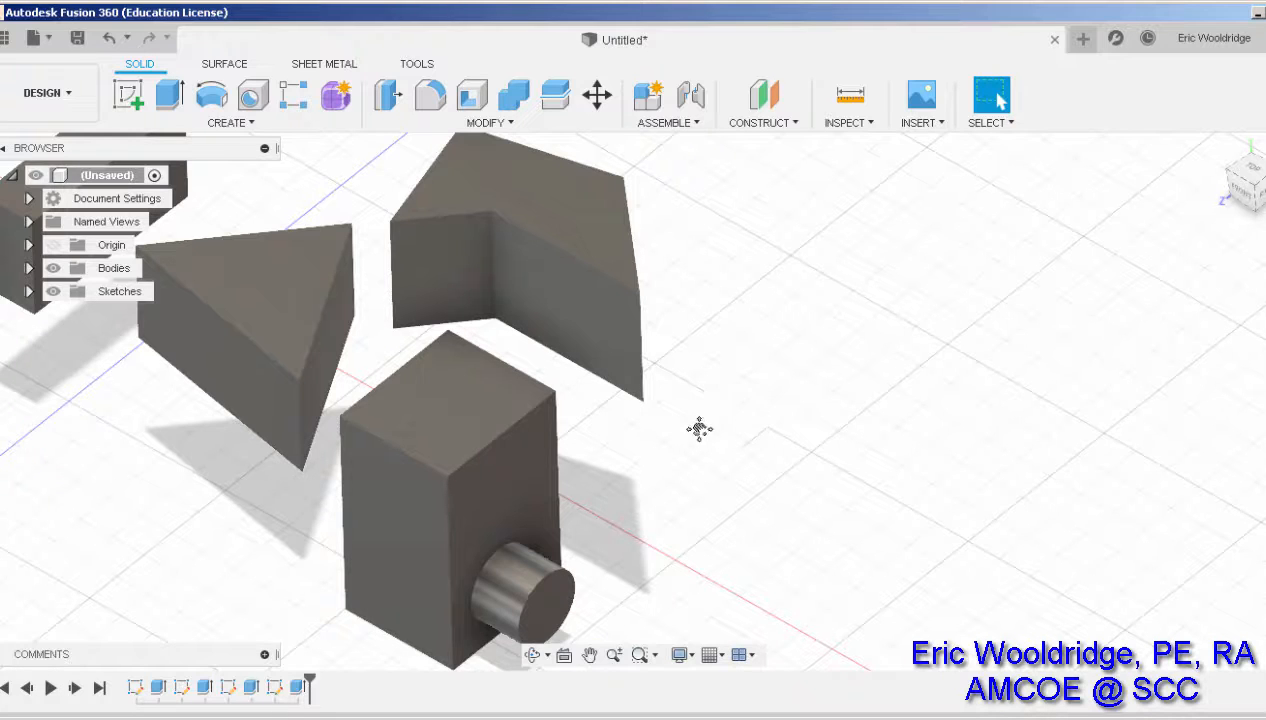
middle_click_drag(699, 429, 805, 414)
scroll(805, 414, "down", 1)
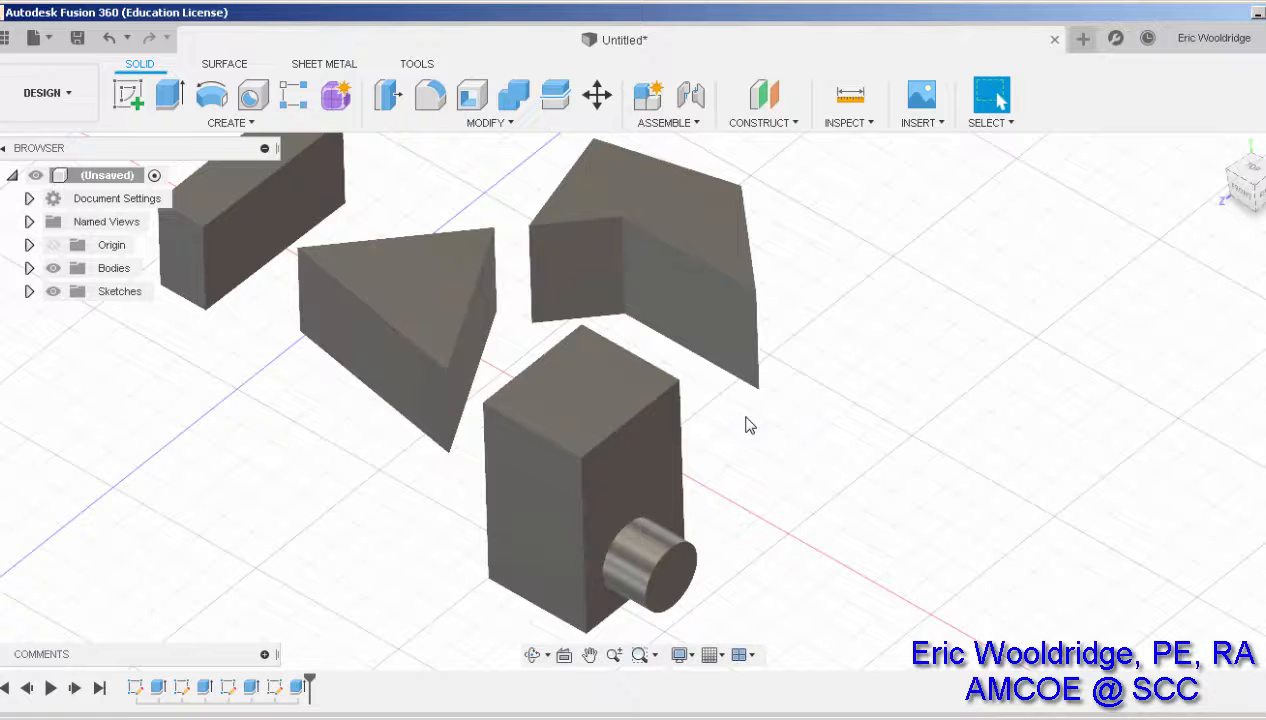
left_click(136, 99)
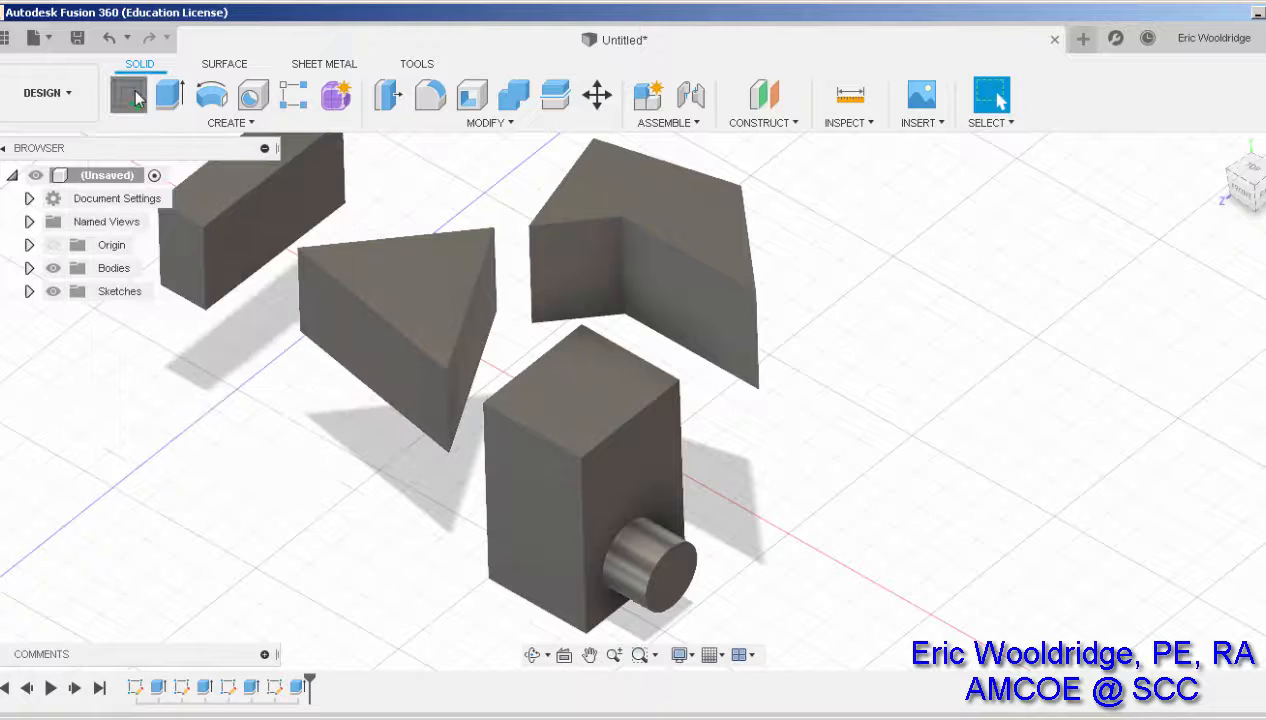
scroll(255, 358, "up", 2)
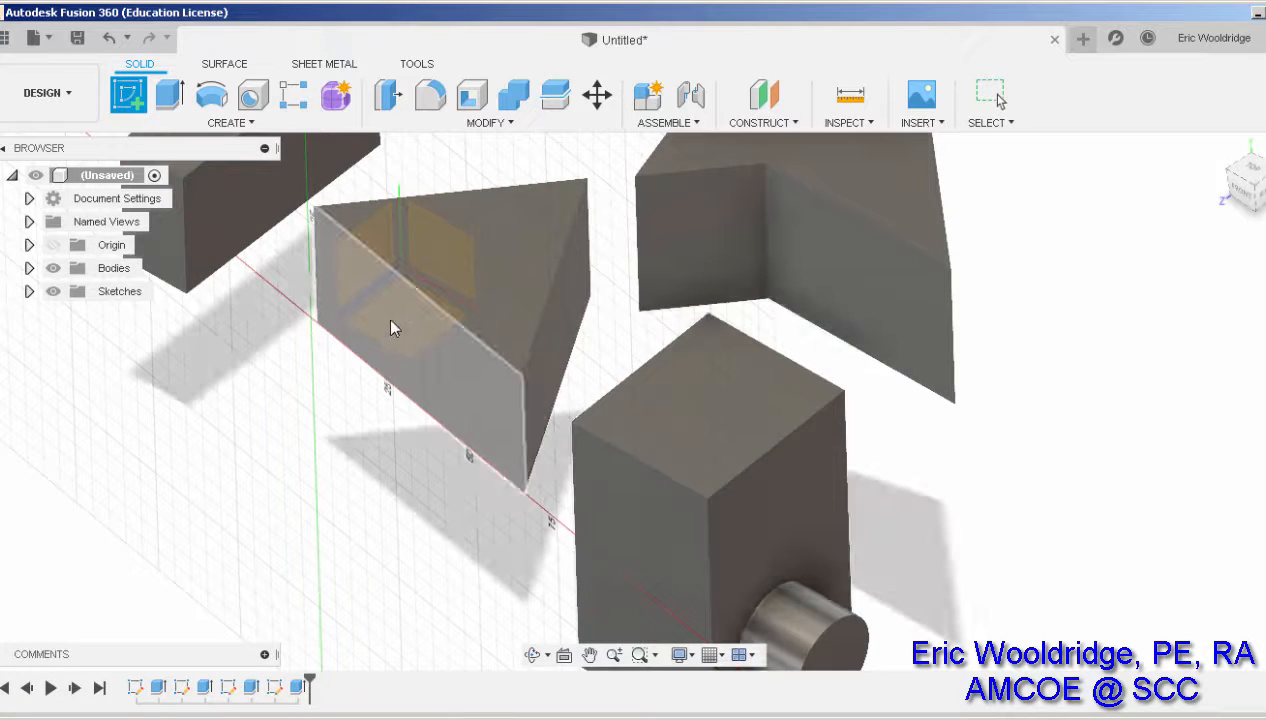
mouse_move(386, 316)
middle_mouse_down("shift")
mouse_move(424, 404)
mouse_move(410, 274)
middle_mouse_up("shift")
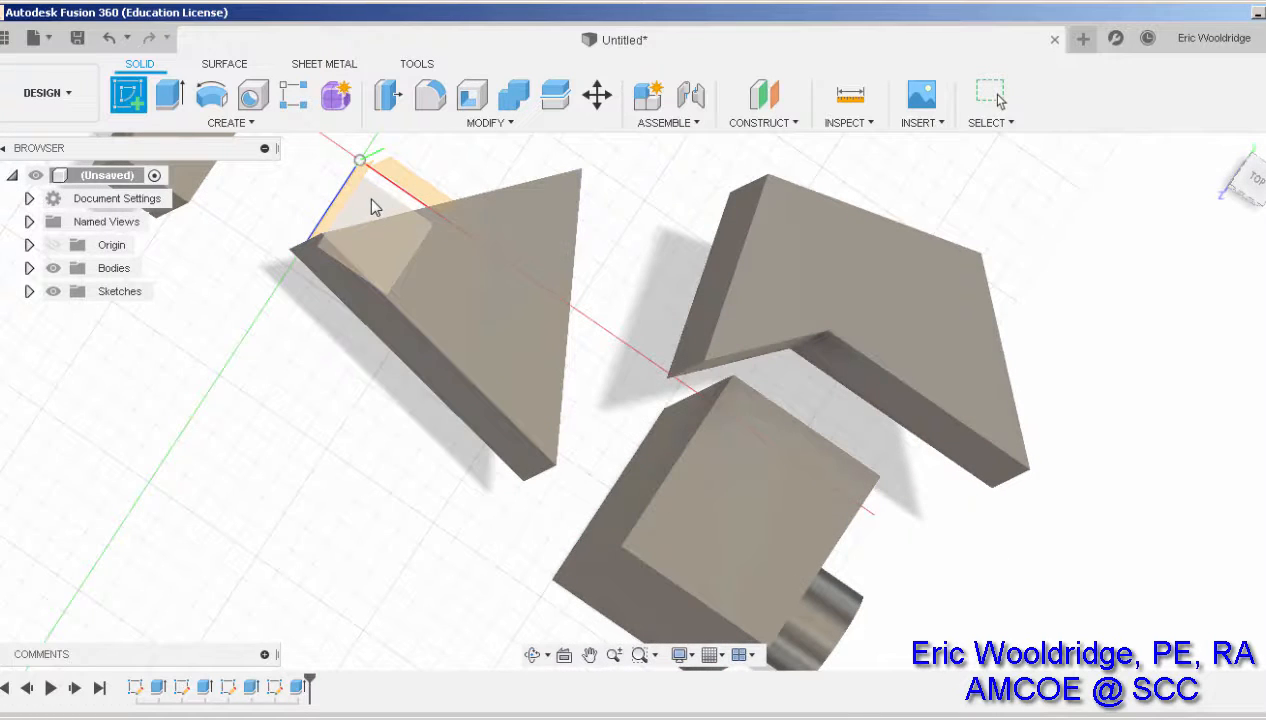
left_click(371, 206)
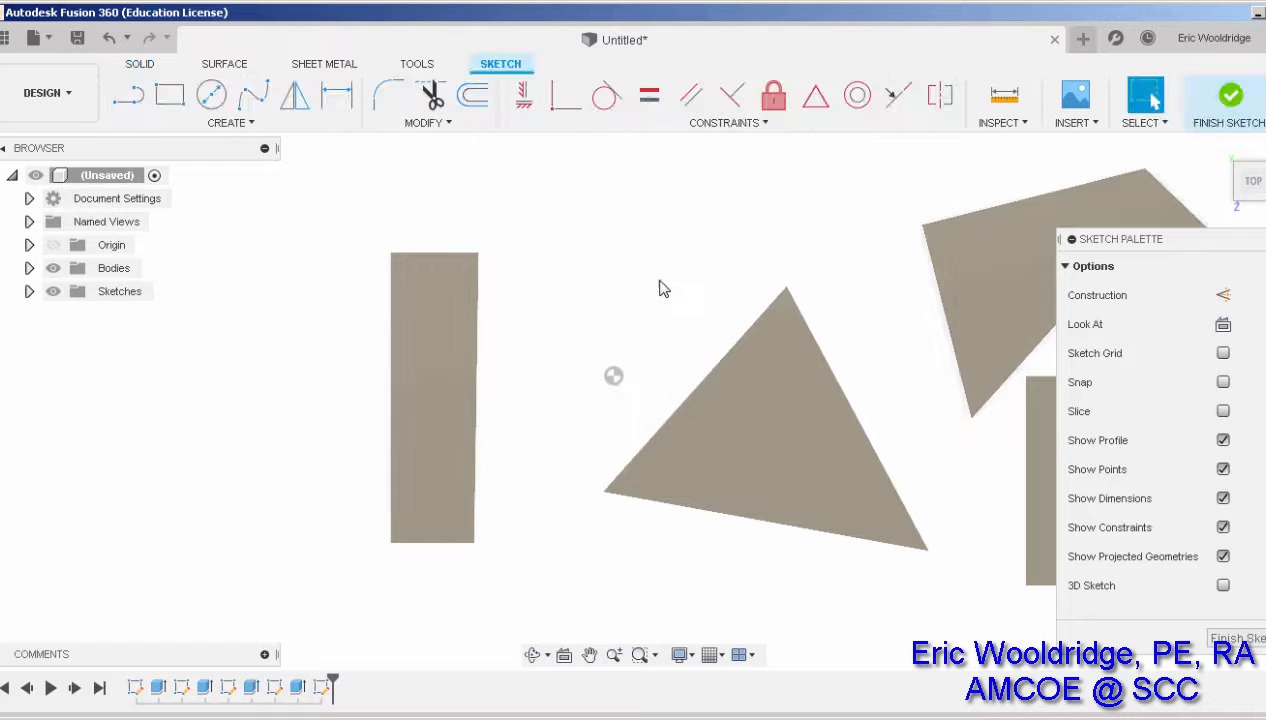
Step: Draw a long closed four-sided line profile with a slanted right end behind the triangular and rectangular bodies
left_click(128, 95)
left_click(656, 174)
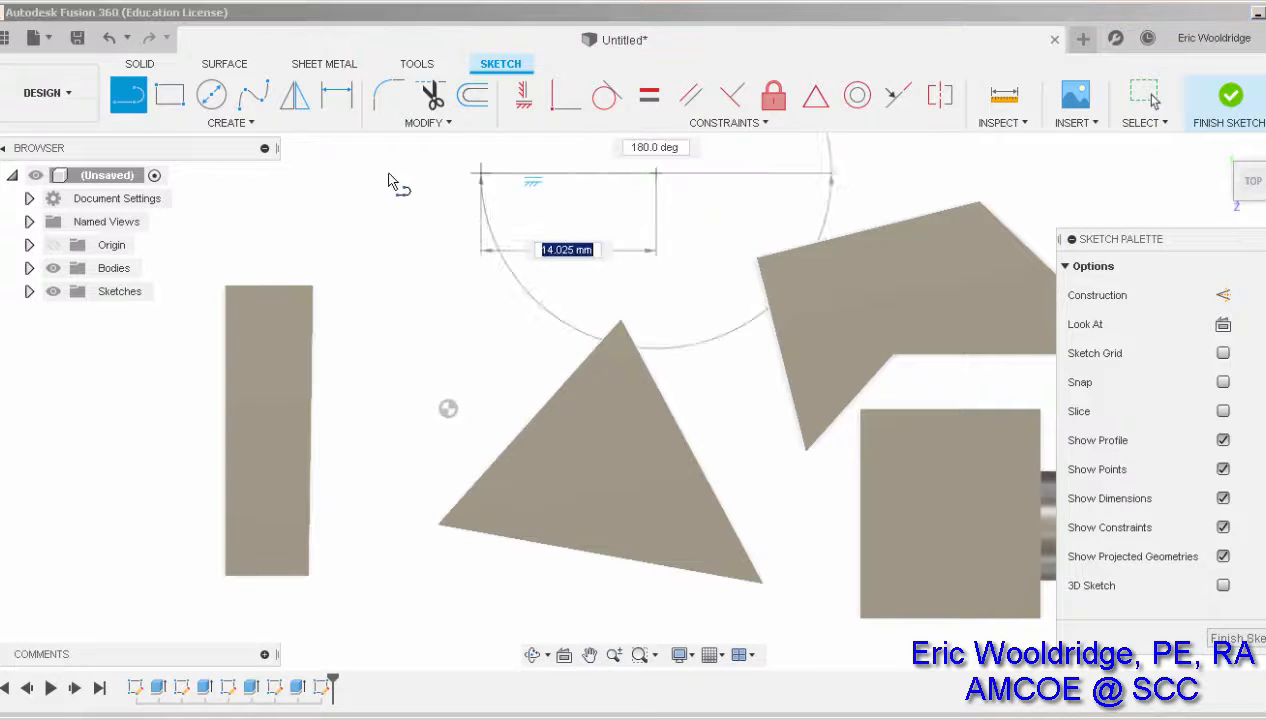
left_click(346, 175)
left_click(346, 253)
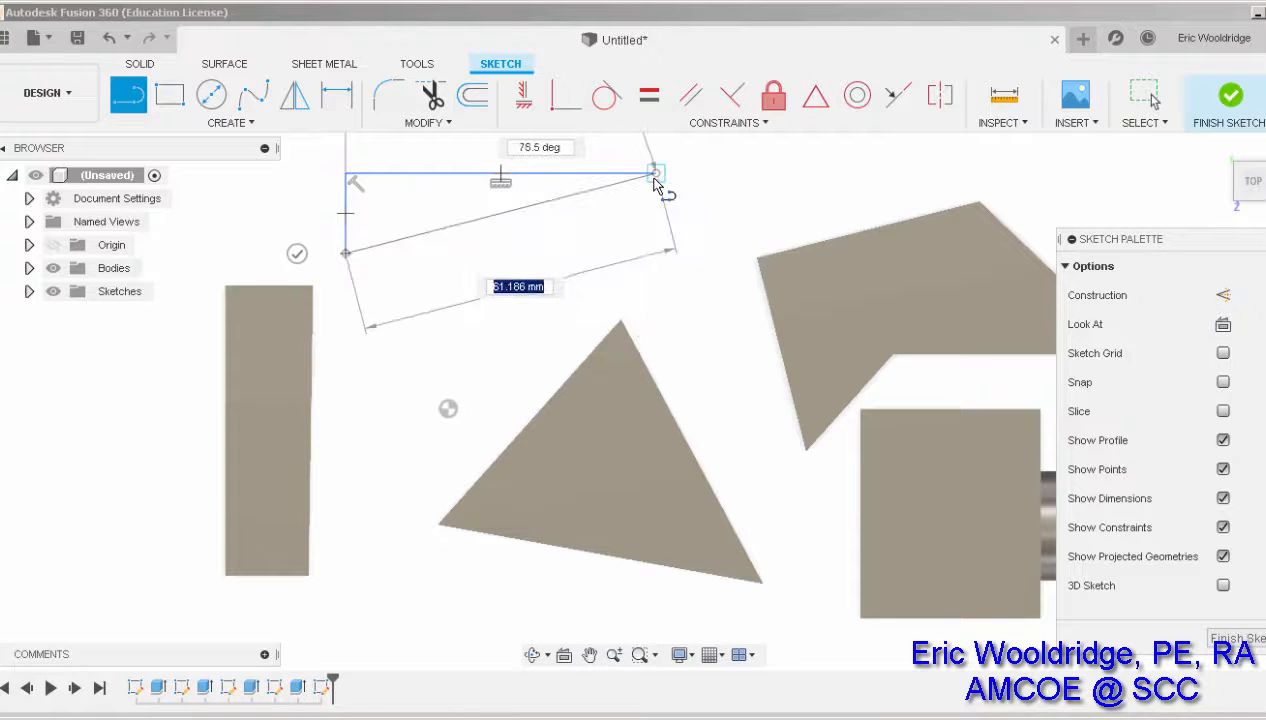
left_click(708, 253)
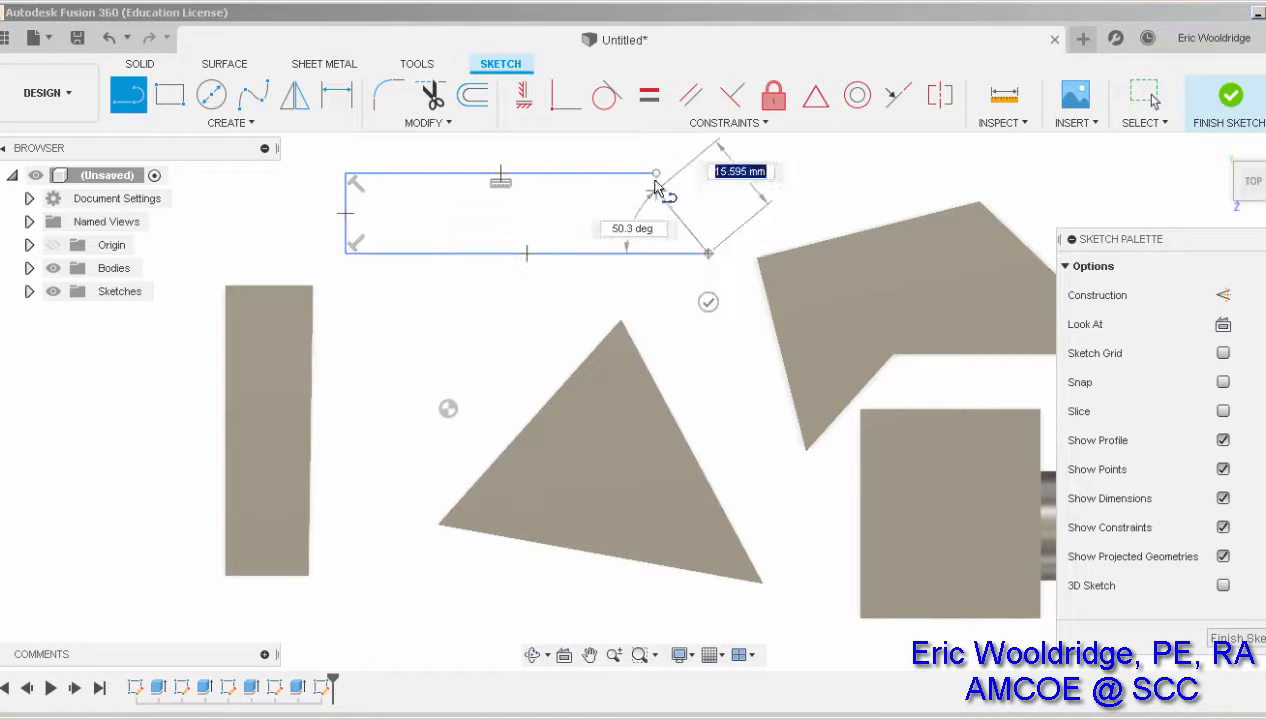
left_click(655, 176)
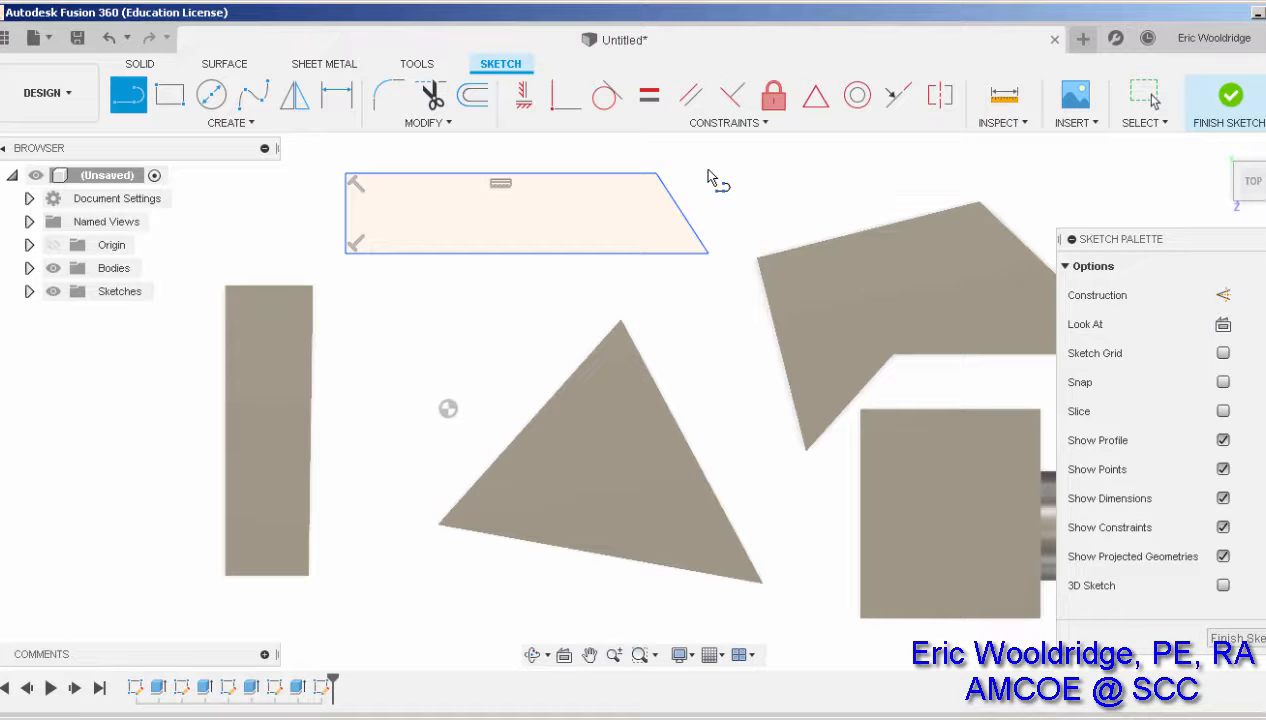
key("Escape")
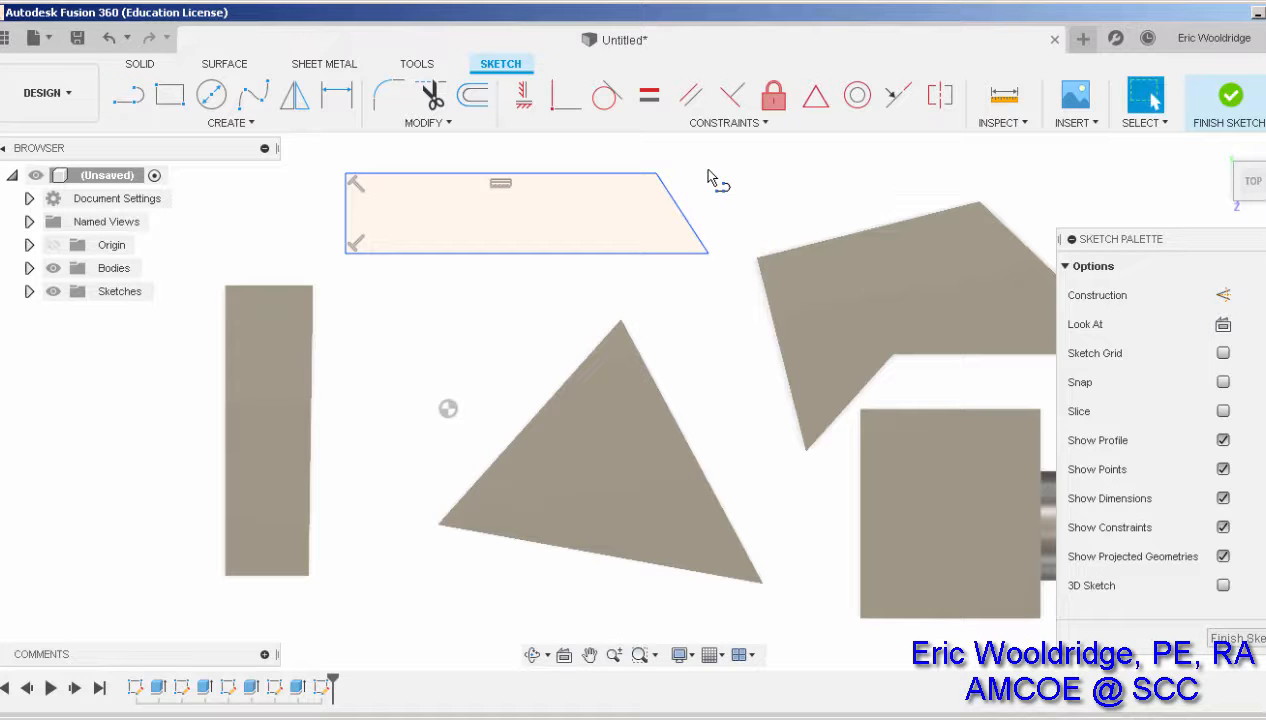
Step: Draw a circle about 11 mm in diameter inside the square end of the long four-sided profile, and finish the sketch
left_click(210, 100)
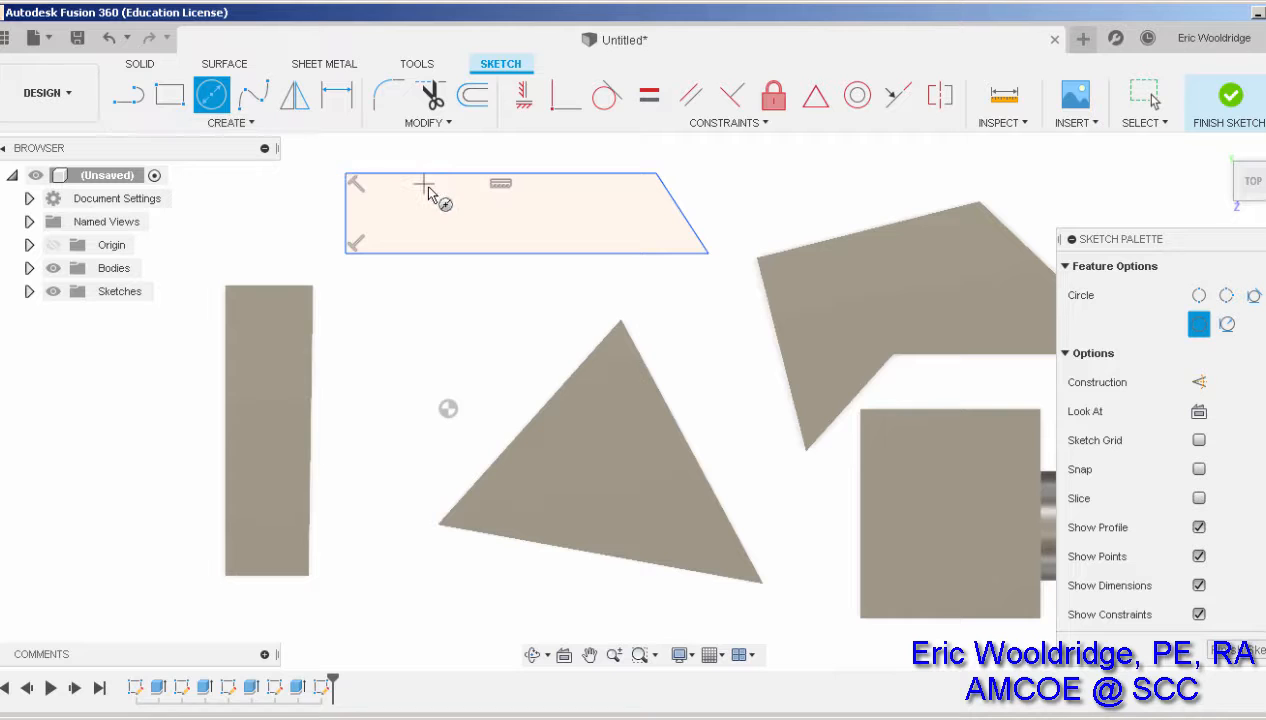
scroll(428, 190, "up", 5)
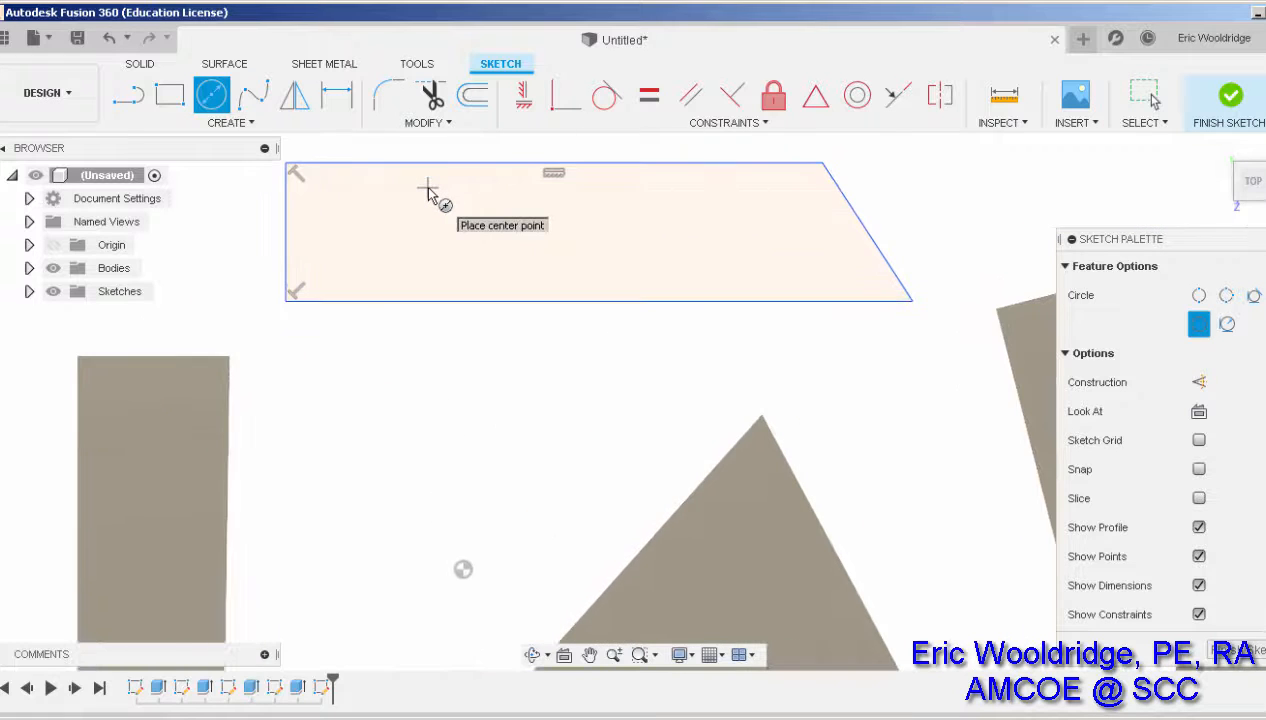
left_click(469, 241)
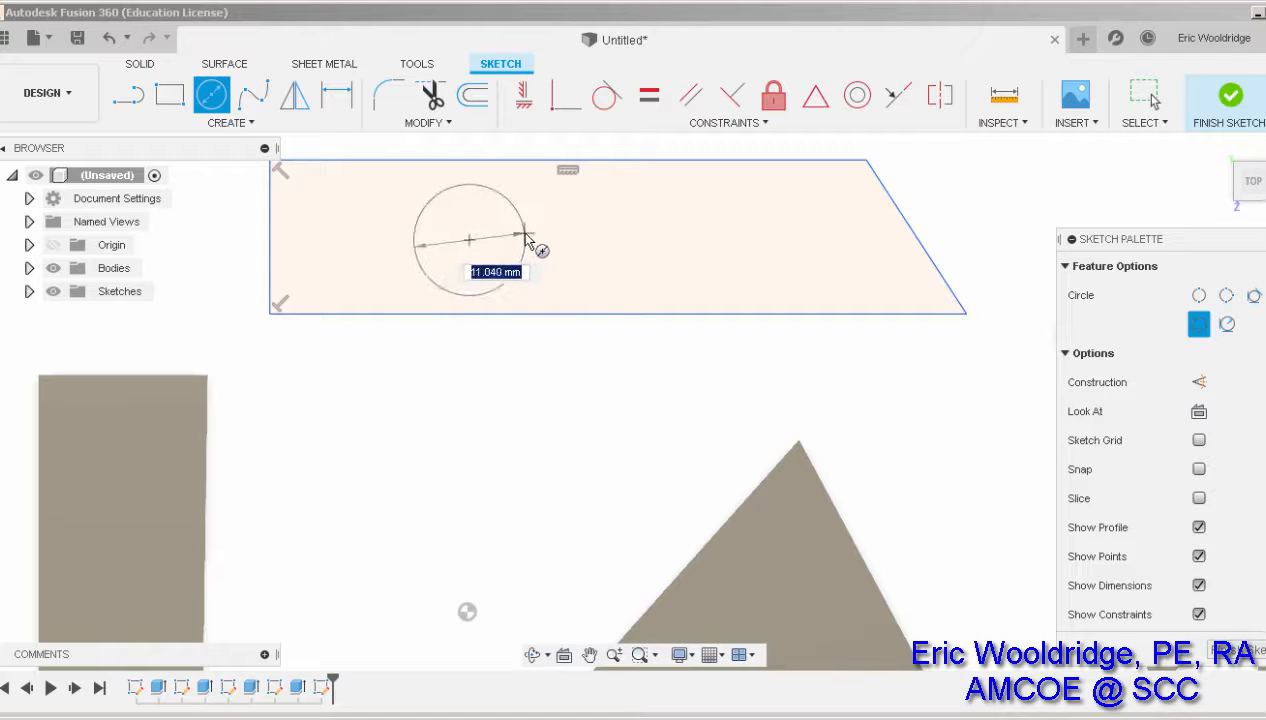
left_click(525, 238)
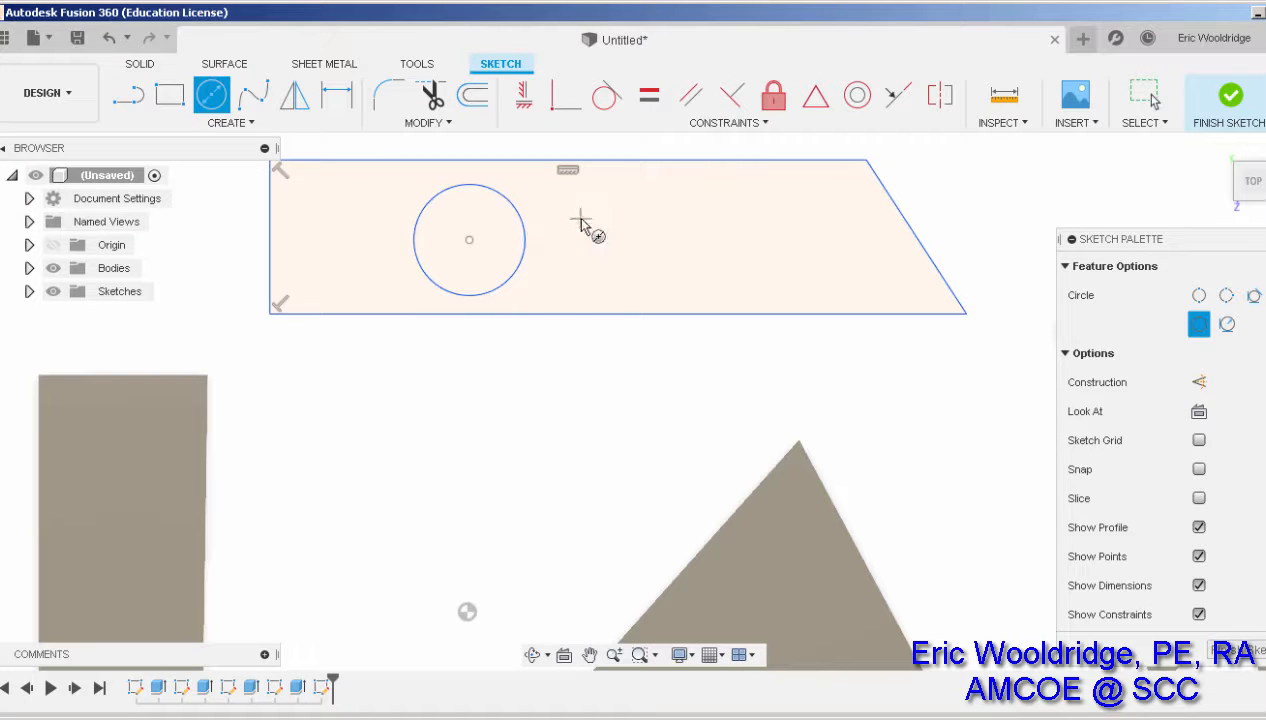
key("Escape")
scroll(484, 381, "down", 3)
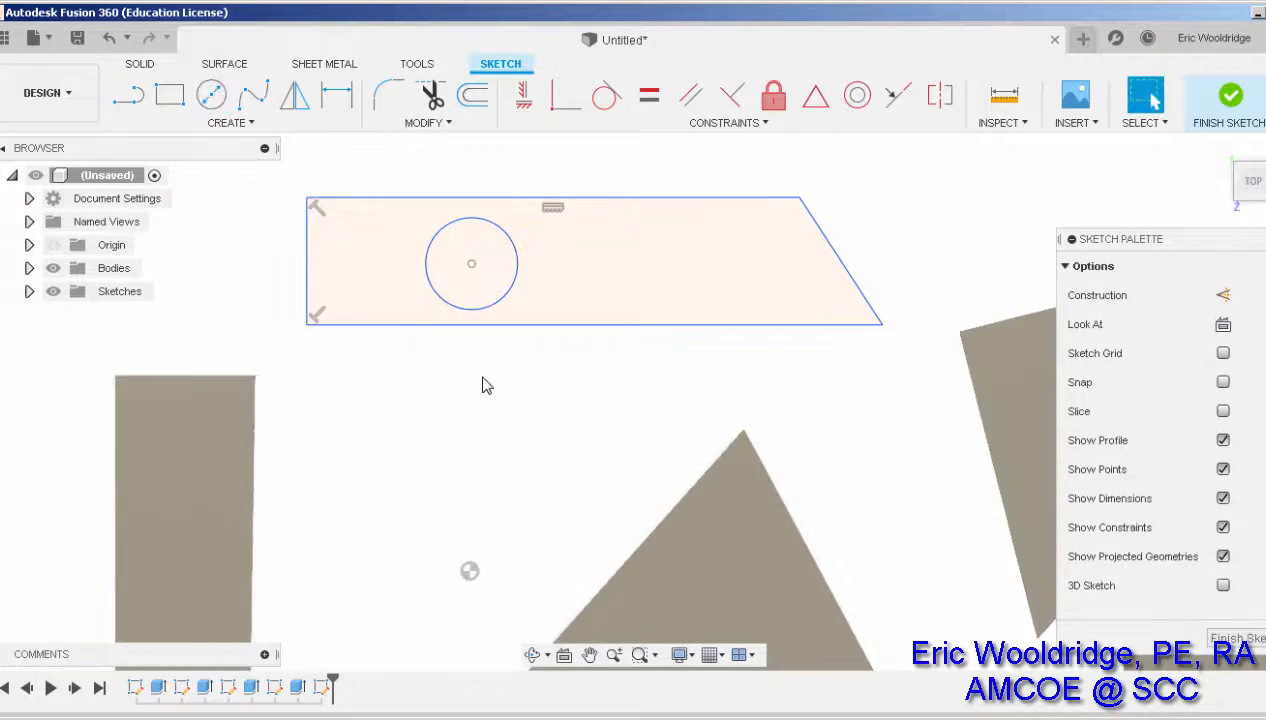
middle_click_drag(655, 411, 492, 331)
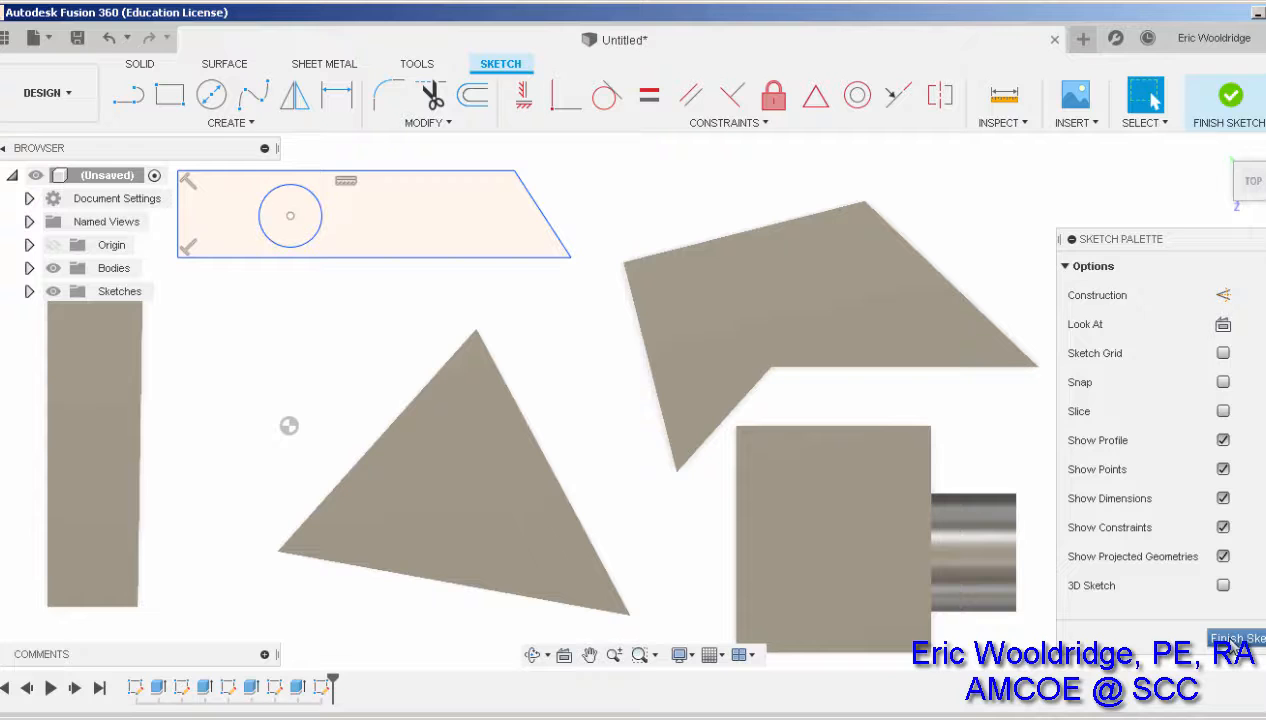
left_click(1222, 104)
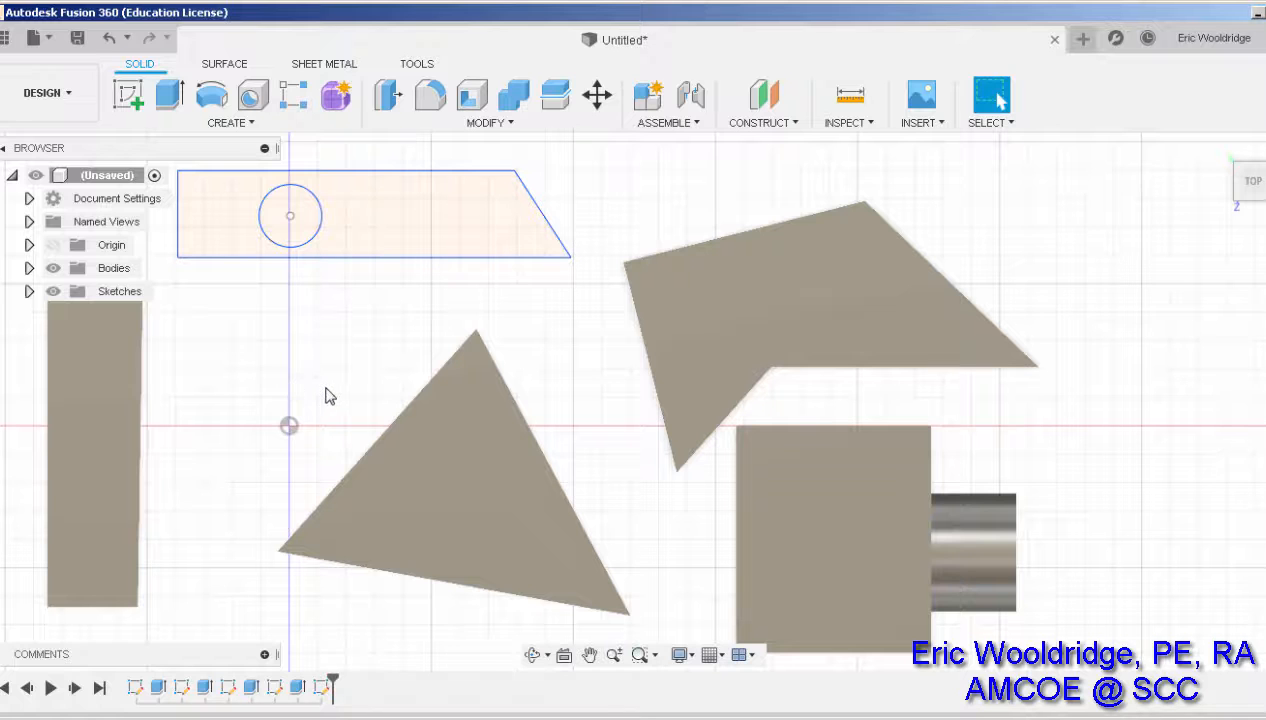
Step: Extrude the four-sided profile around the circle 60 mm upward as a new body, leaving the circle area out
middle_click_drag(332, 395, 320, 337, "shift")
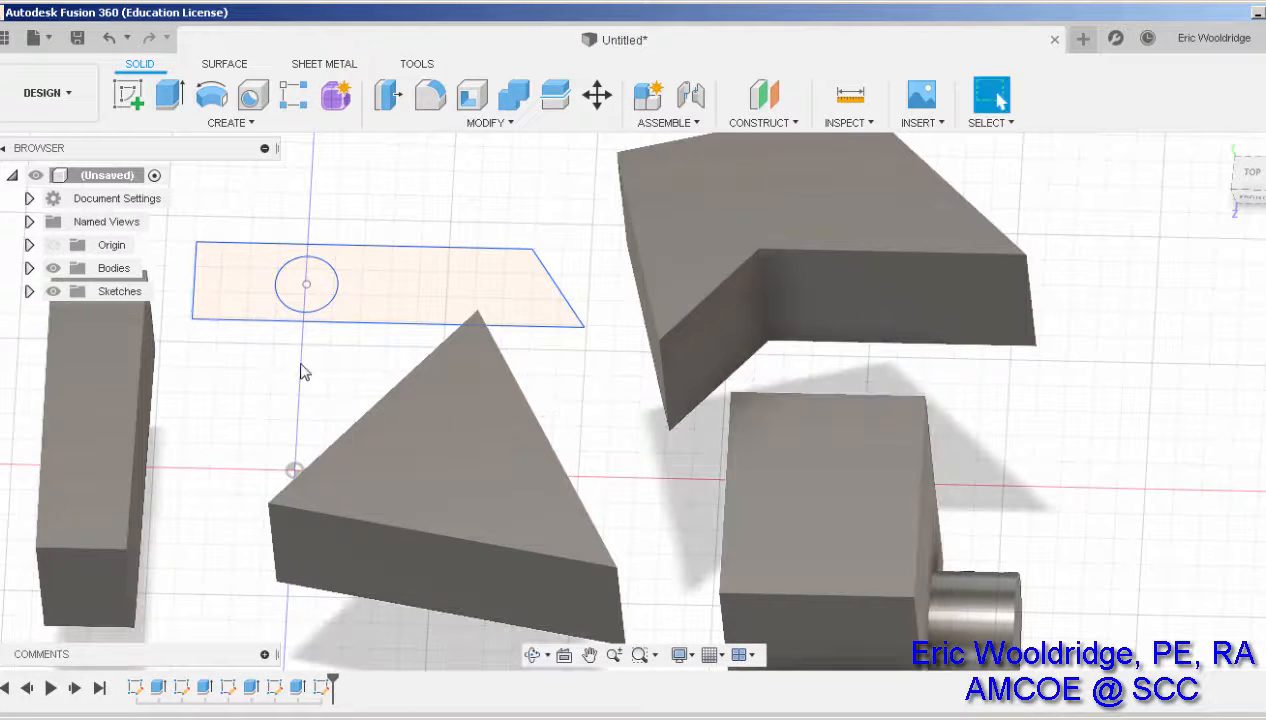
left_click(205, 125)
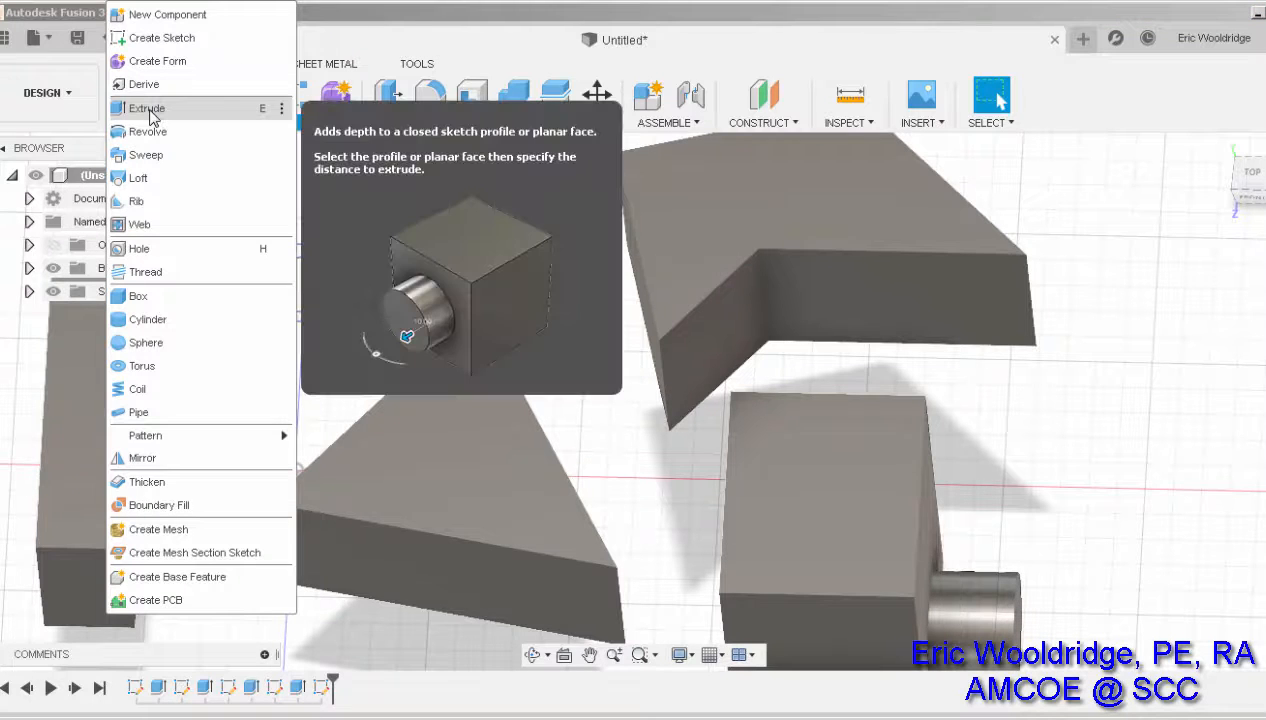
left_click(150, 108)
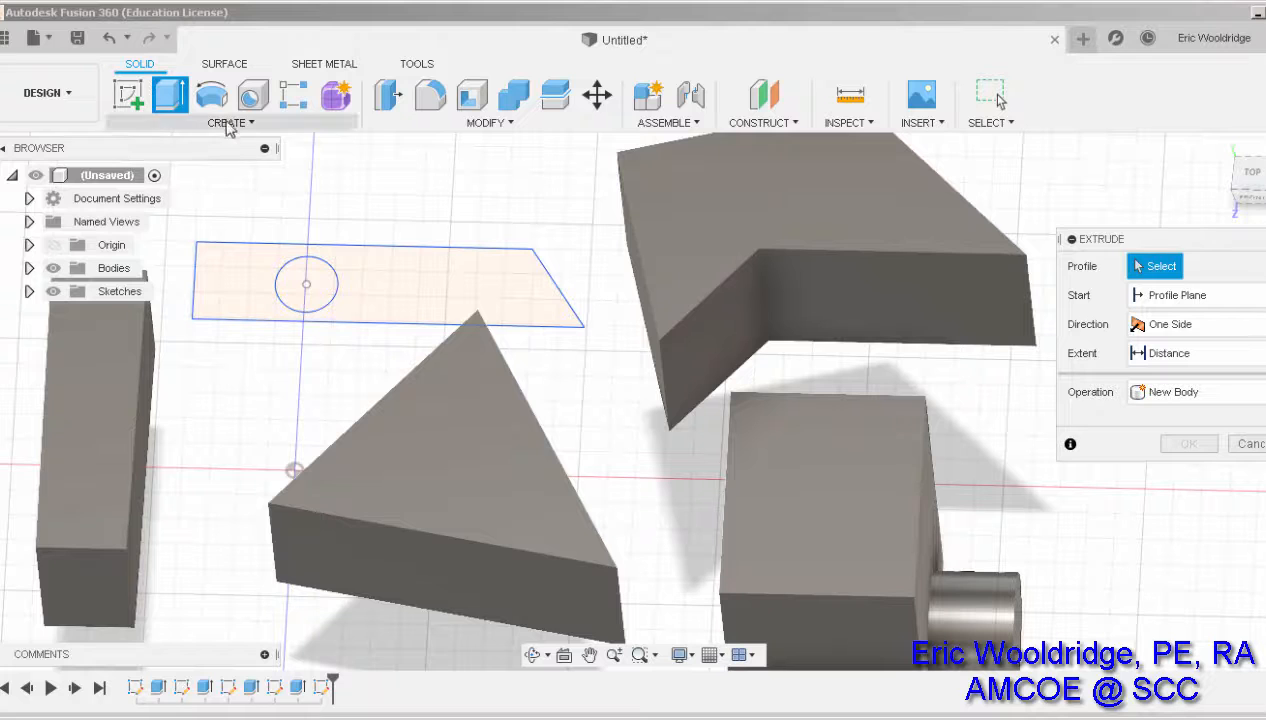
left_click(392, 286)
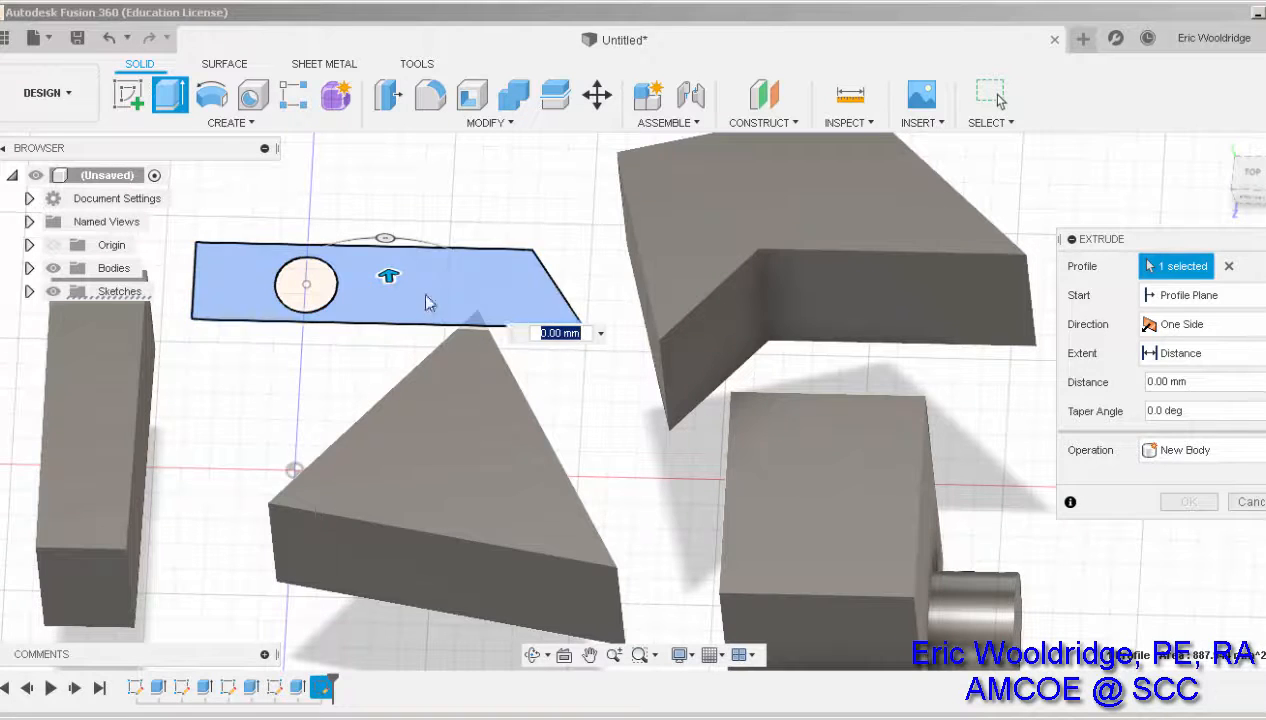
middle_click_drag(428, 308, 428, 392)
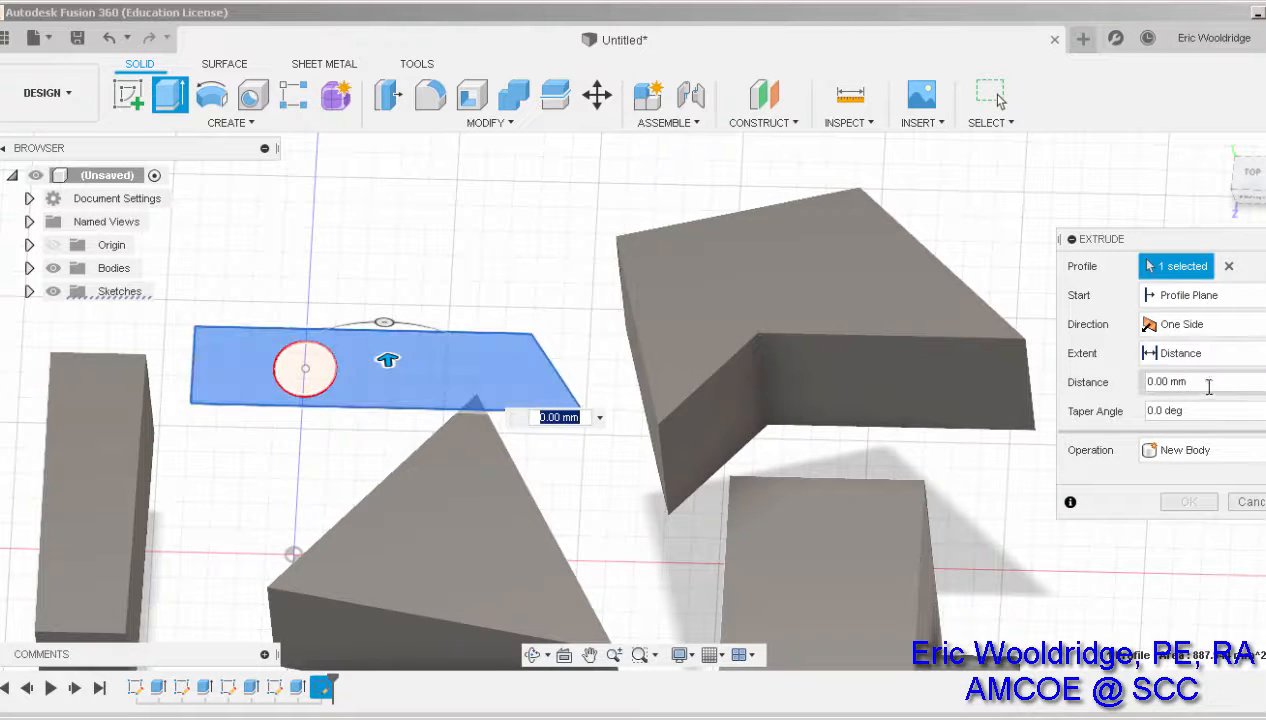
left_click(1122, 383)
type("50")
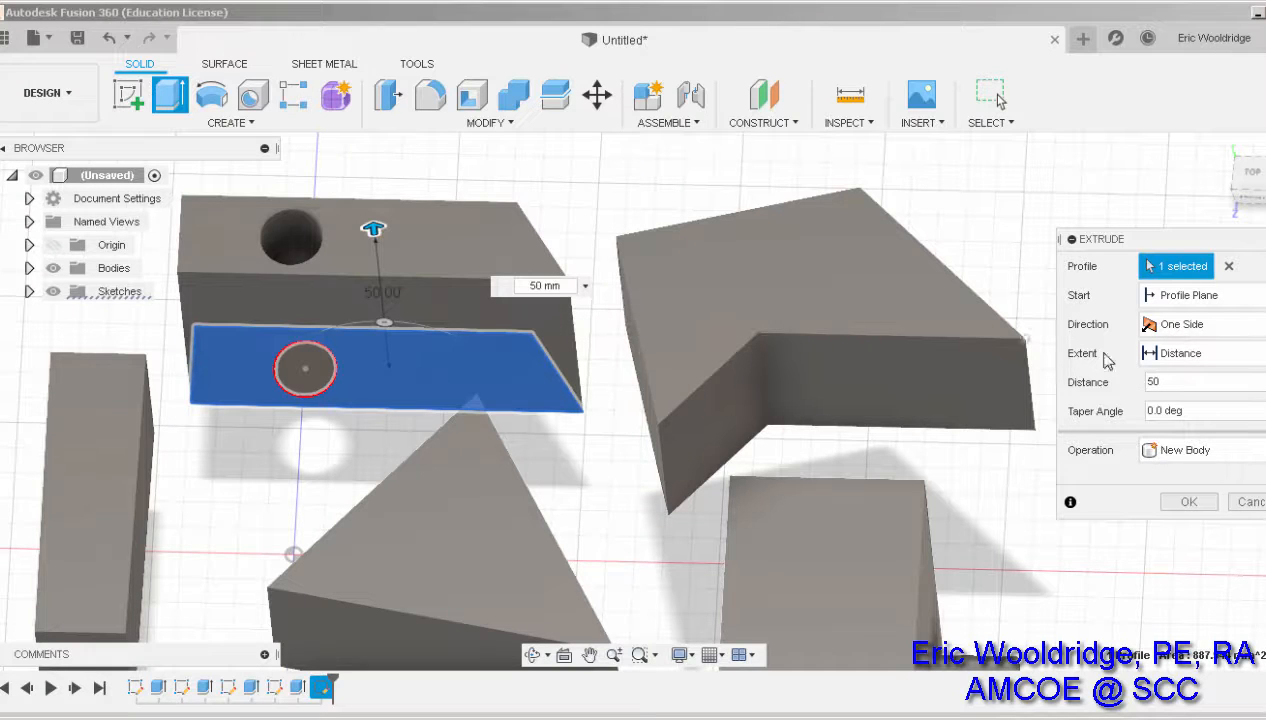
left_click(1129, 382)
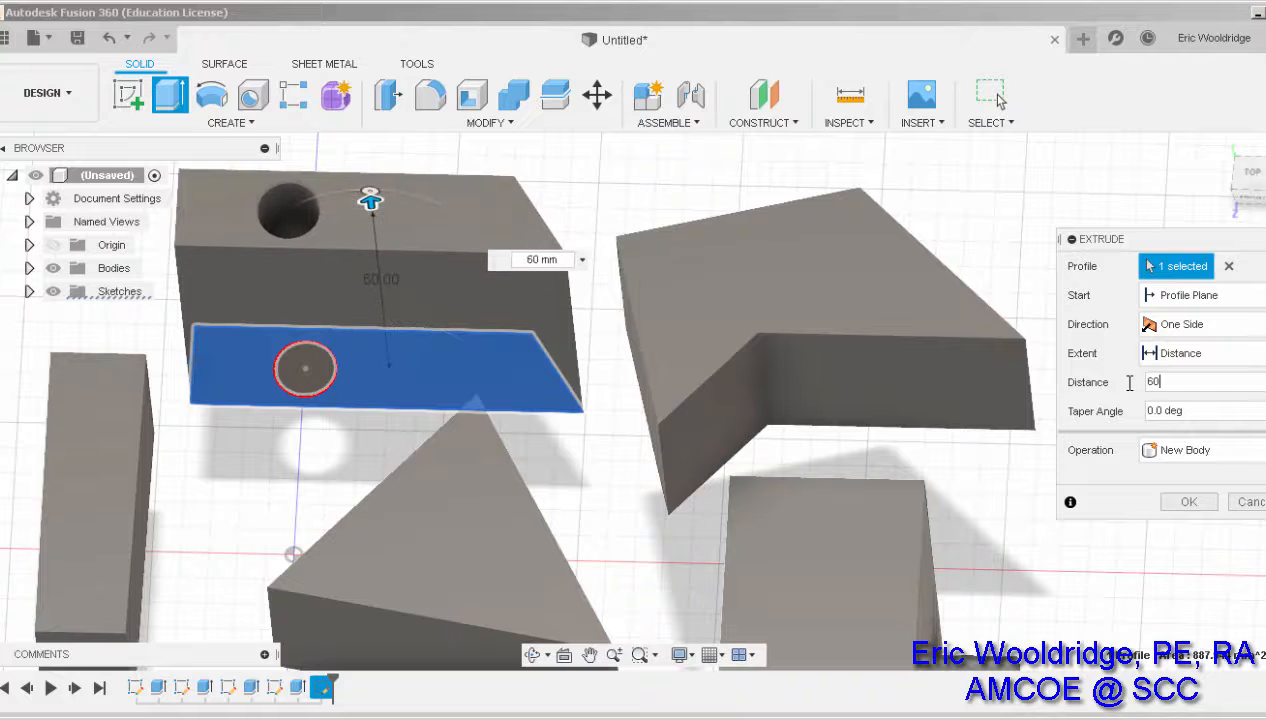
left_click(1186, 502)
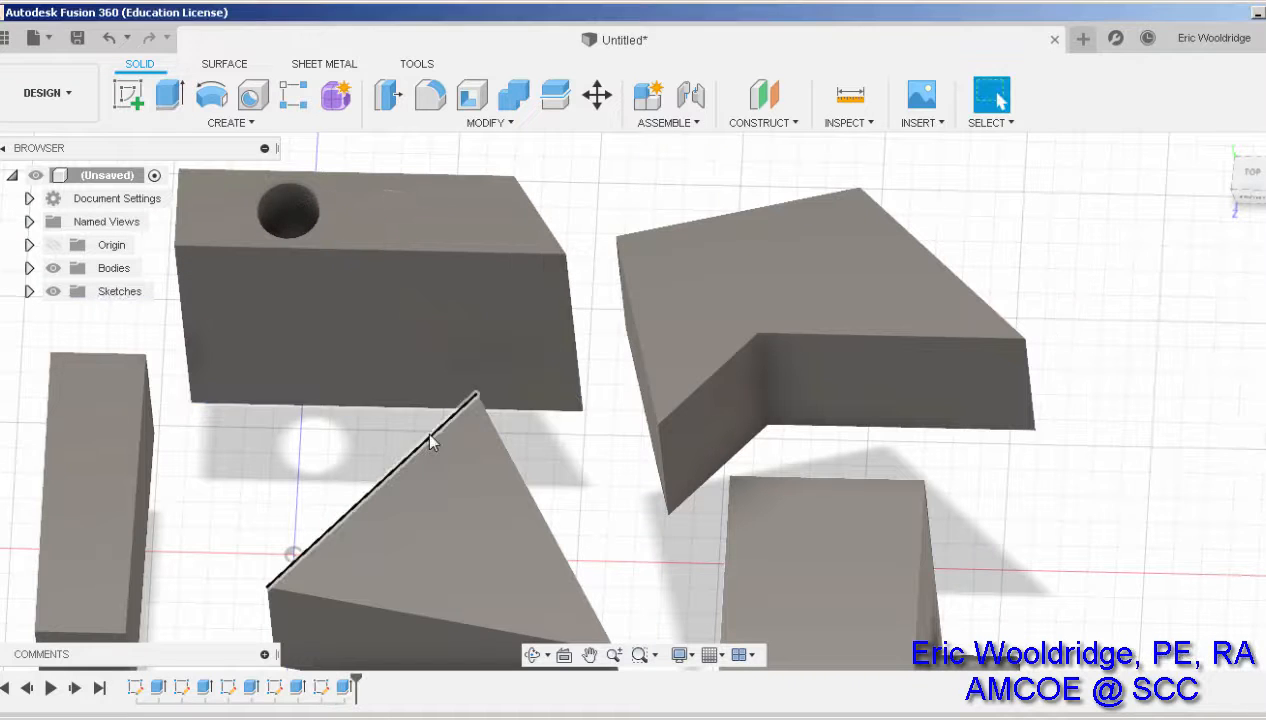
Step: Examine the slanted-end block with its round hole and the surrounding bodies from several angles and distances
mouse_move(430, 389)
middle_mouse_down("shift")
mouse_move(438, 328)
mouse_move(472, 347)
mouse_move(459, 431)
mouse_move(449, 381)
middle_mouse_up("shift")
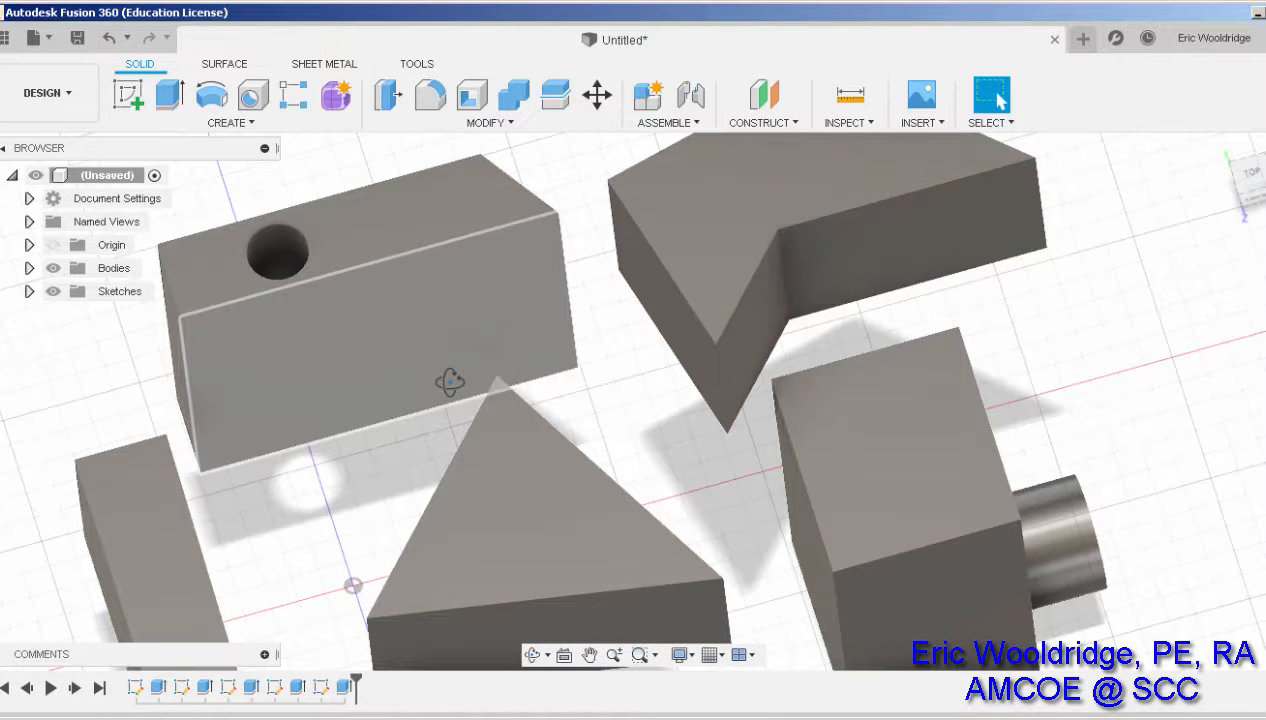
middle_click_drag(449, 381, 488, 381, "shift")
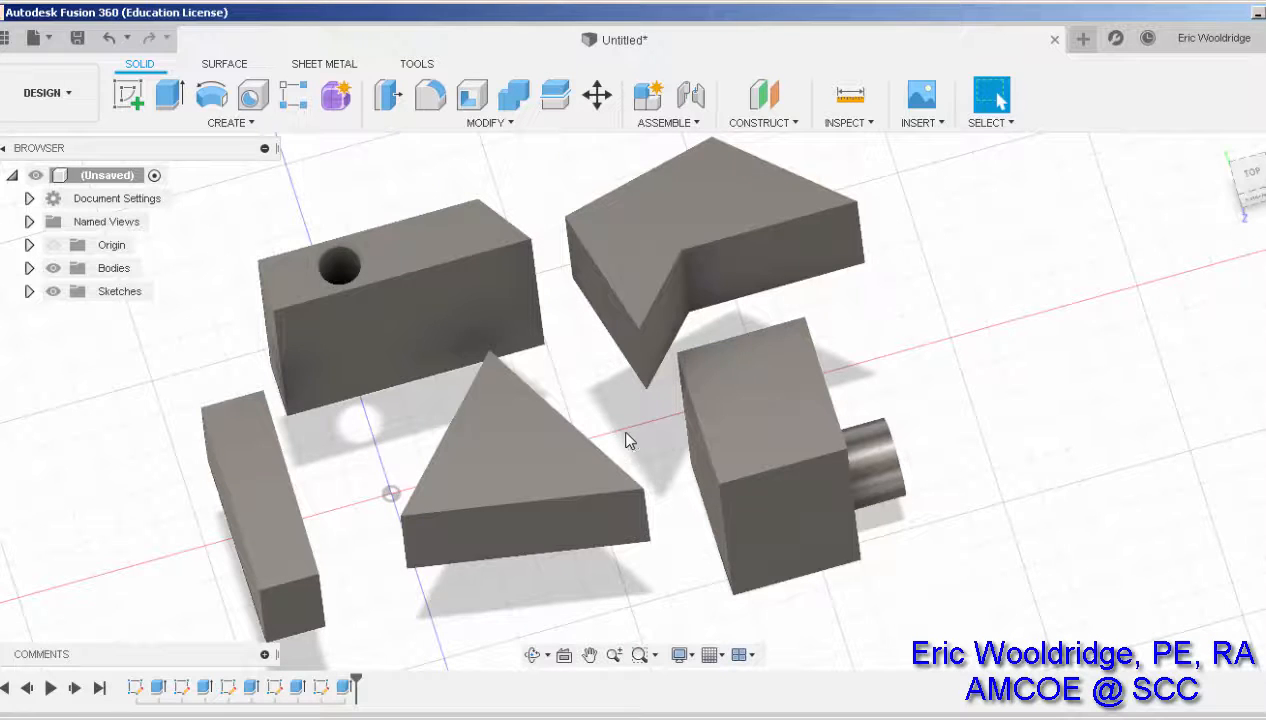
mouse_move(628, 427)
middle_mouse_down("shift")
mouse_move(596, 418)
mouse_move(619, 440)
middle_mouse_up("shift")
scroll(620, 441, "up", 1)
scroll(620, 441, "down", 1)
scroll(620, 441, "up", 4)
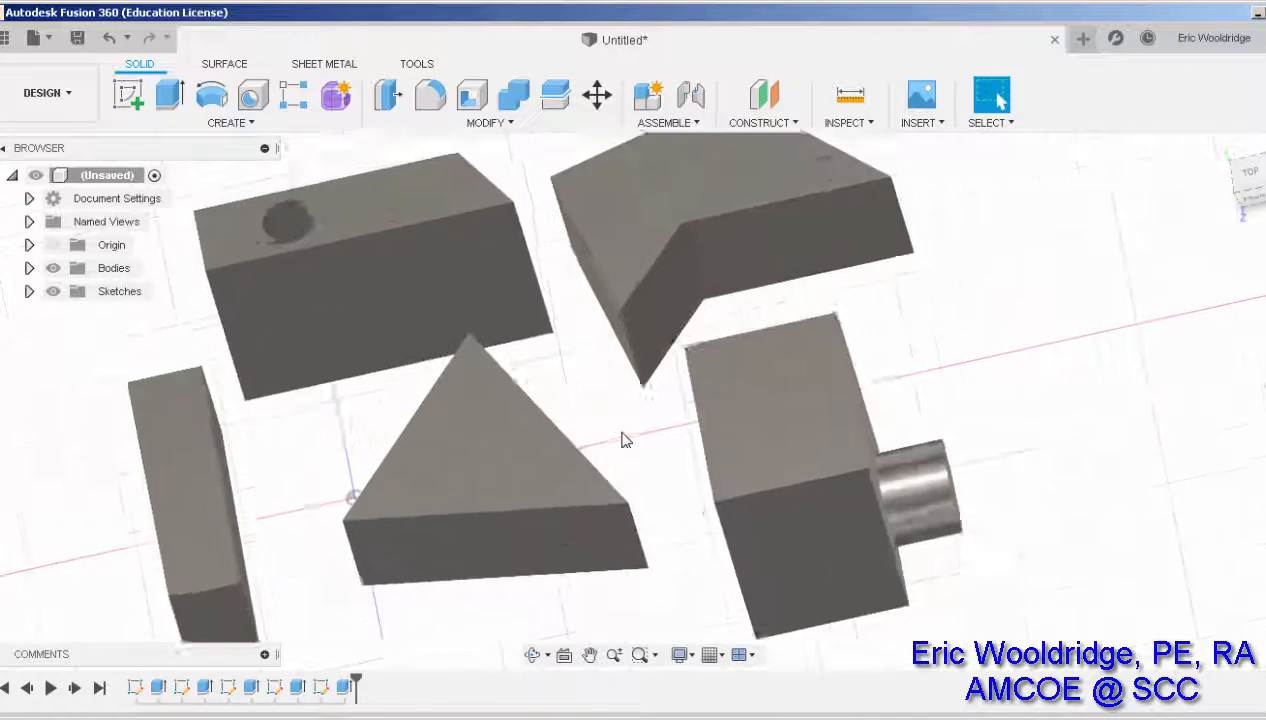
scroll(621, 440, "down", 3)
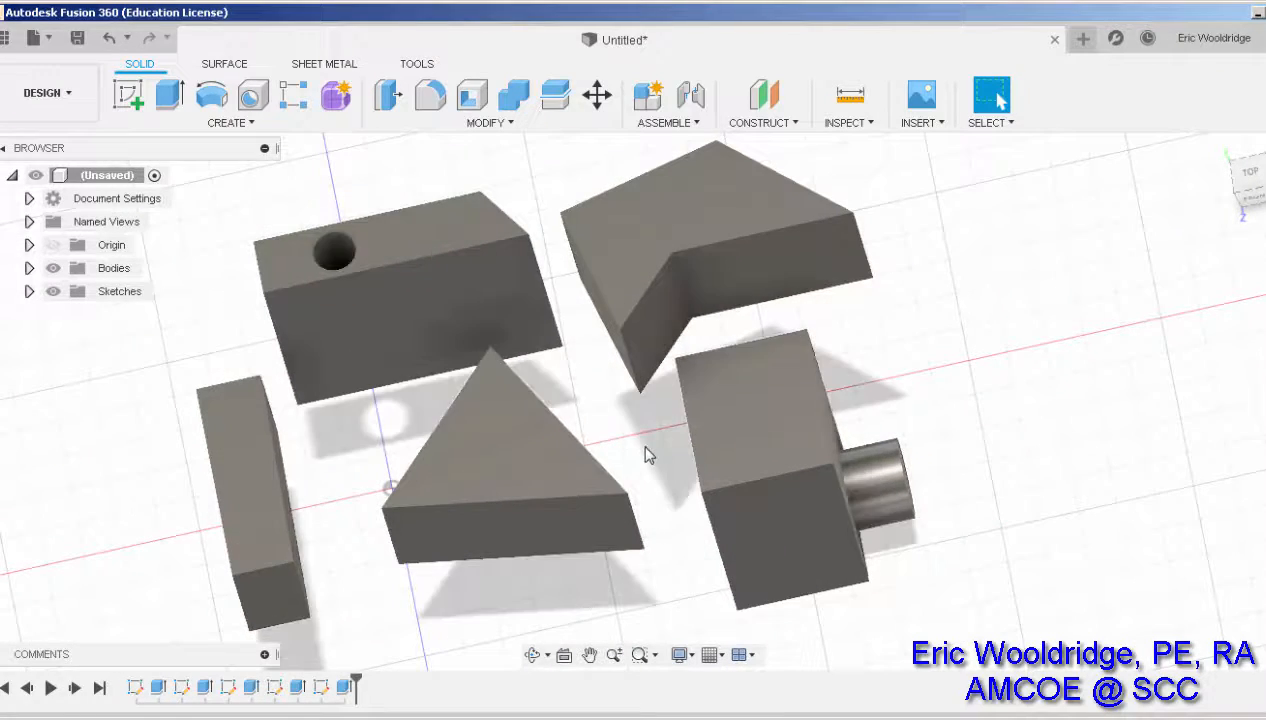
middle_click_drag(647, 452, 389, 506, "shift")
middle_click_drag(688, 420, 684, 420, "shift")
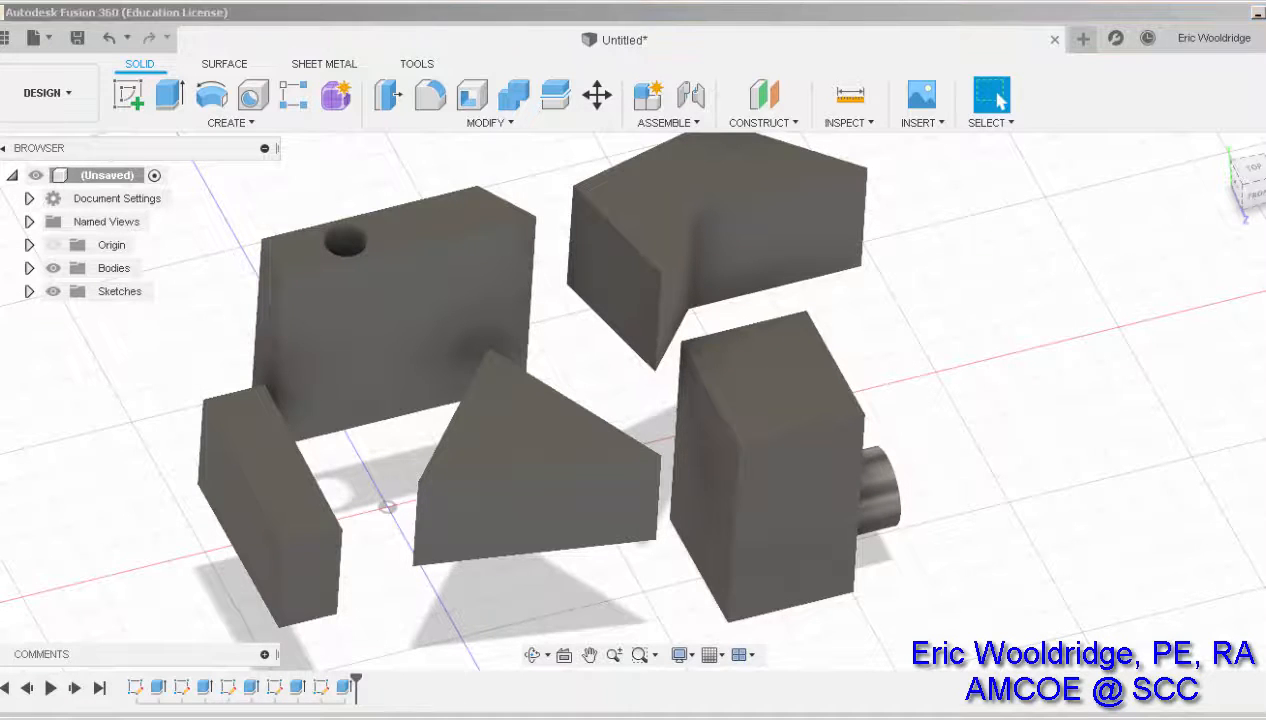
mouse_move(410, 660)
left_mouse_down()
mouse_move(93, 687)
mouse_move(193, 712)
mouse_move(430, 686)
mouse_move(350, 640)
mouse_move(150, 594)
mouse_move(139, 670)
left_mouse_up()
left_click_drag(176, 597, 171, 682)
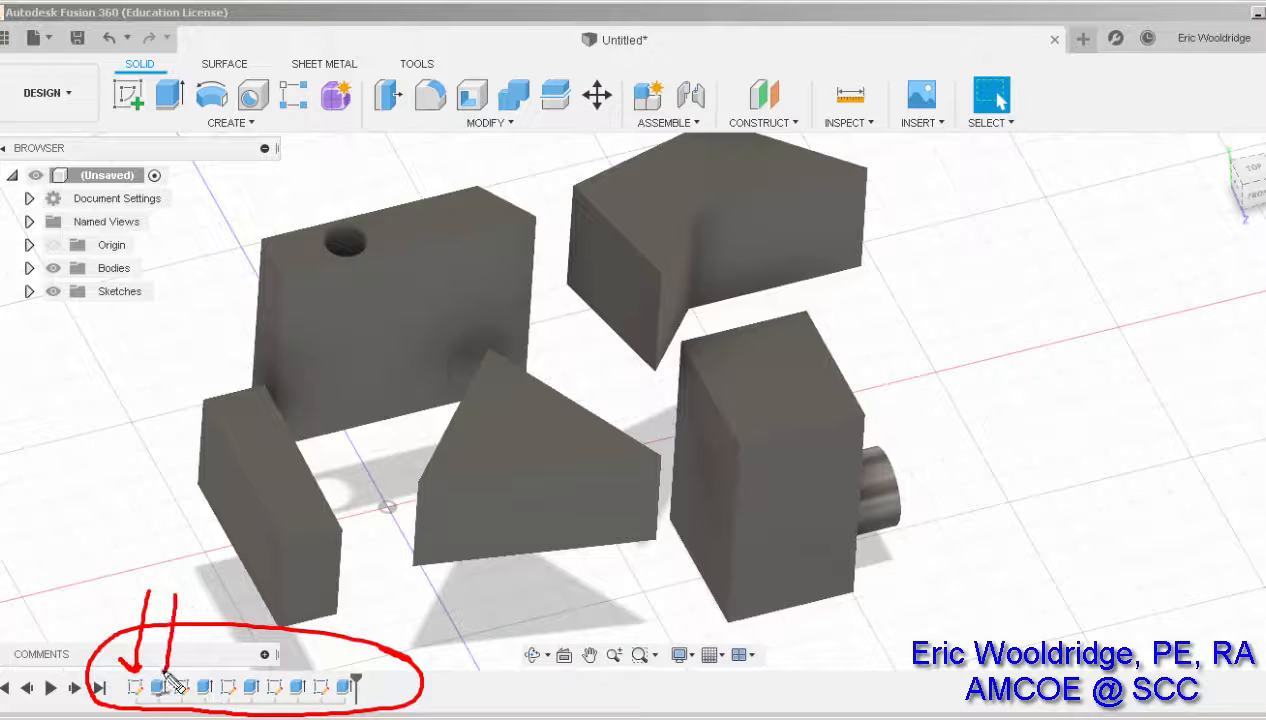
left_click_drag(197, 594, 188, 684)
mouse_move(234, 603)
left_mouse_down()
mouse_move(210, 688)
mouse_move(241, 648)
mouse_move(232, 678)
left_mouse_up()
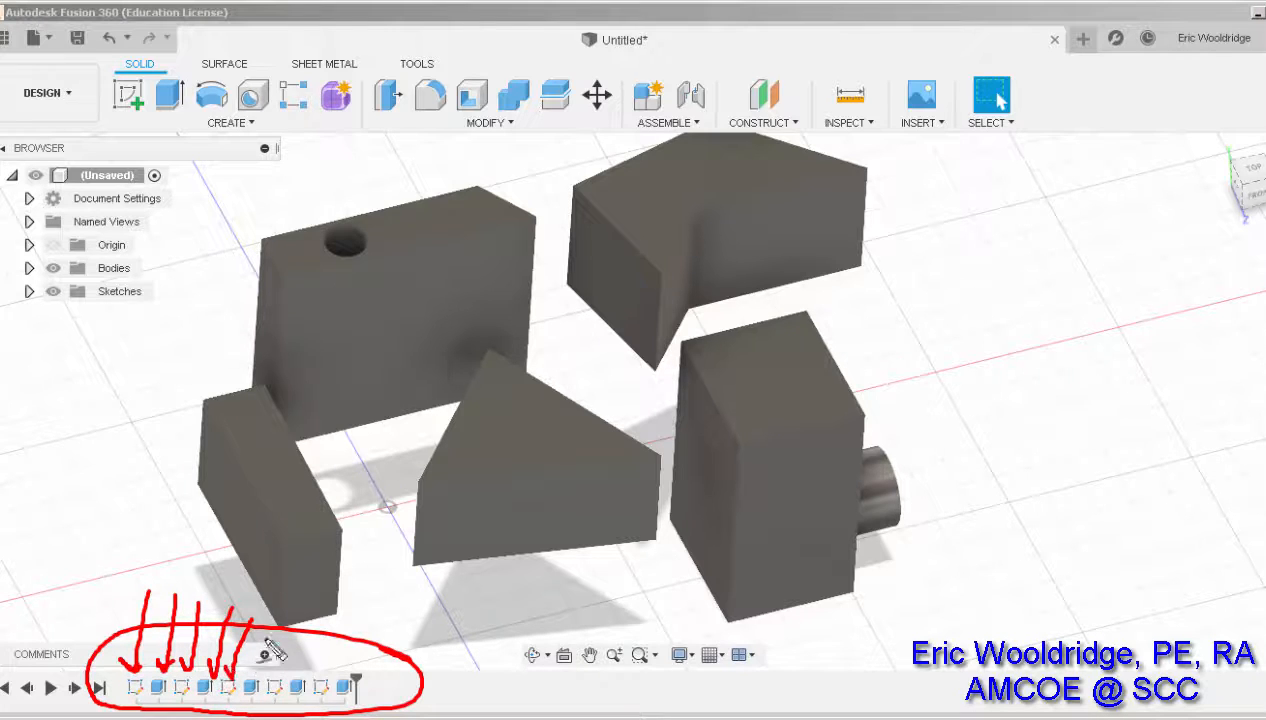
mouse_move(271, 622)
left_mouse_down()
mouse_move(255, 674)
mouse_move(284, 650)
mouse_move(277, 681)
left_mouse_up()
left_click_drag(308, 634, 297, 681)
mouse_move(287, 662)
left_mouse_down()
mouse_move(320, 680)
mouse_move(328, 666)
mouse_move(350, 676)
left_mouse_up()
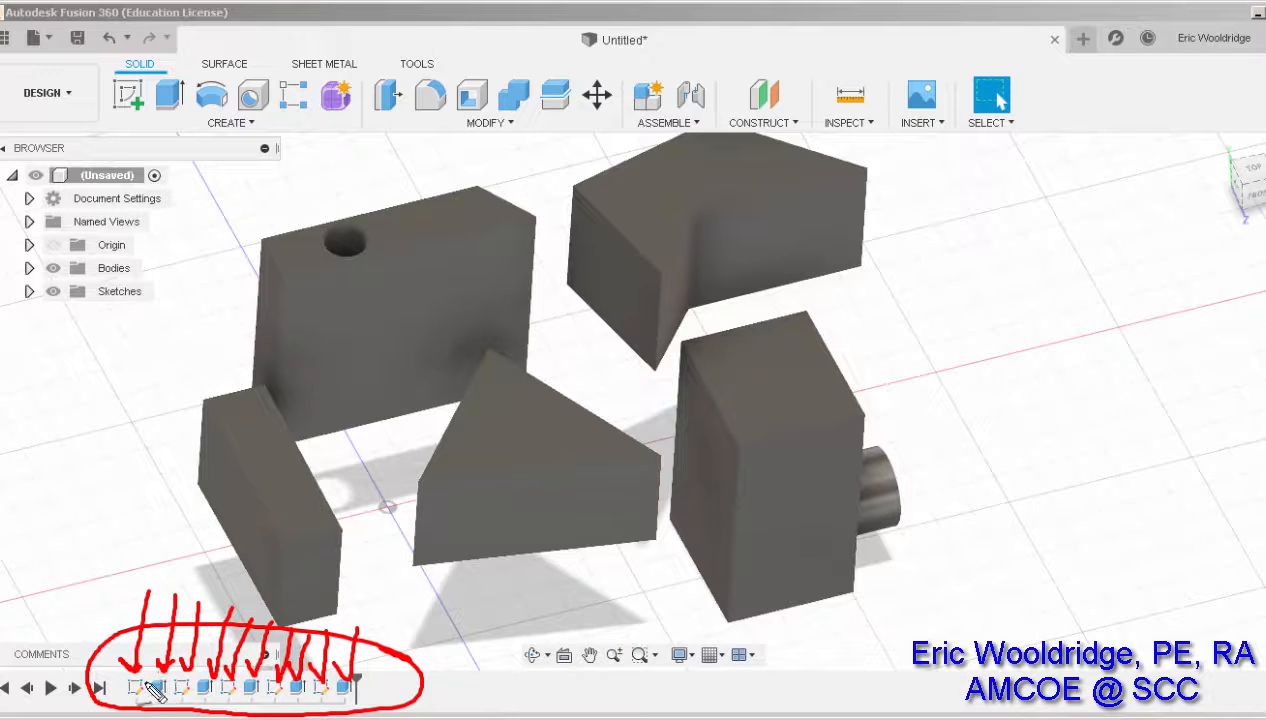
Step: List the design's bodies and select Body1 through Body5 one after another to identify each in the model
left_click(29, 269)
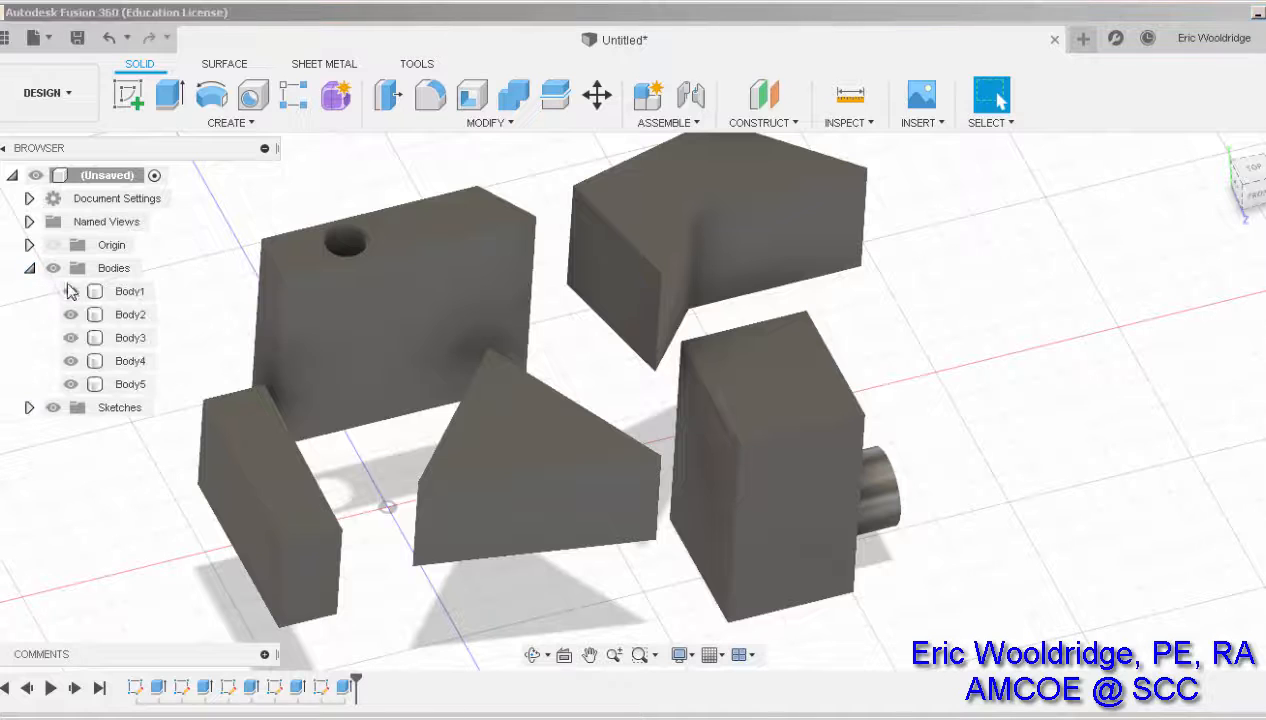
left_click(125, 291)
left_click(128, 315)
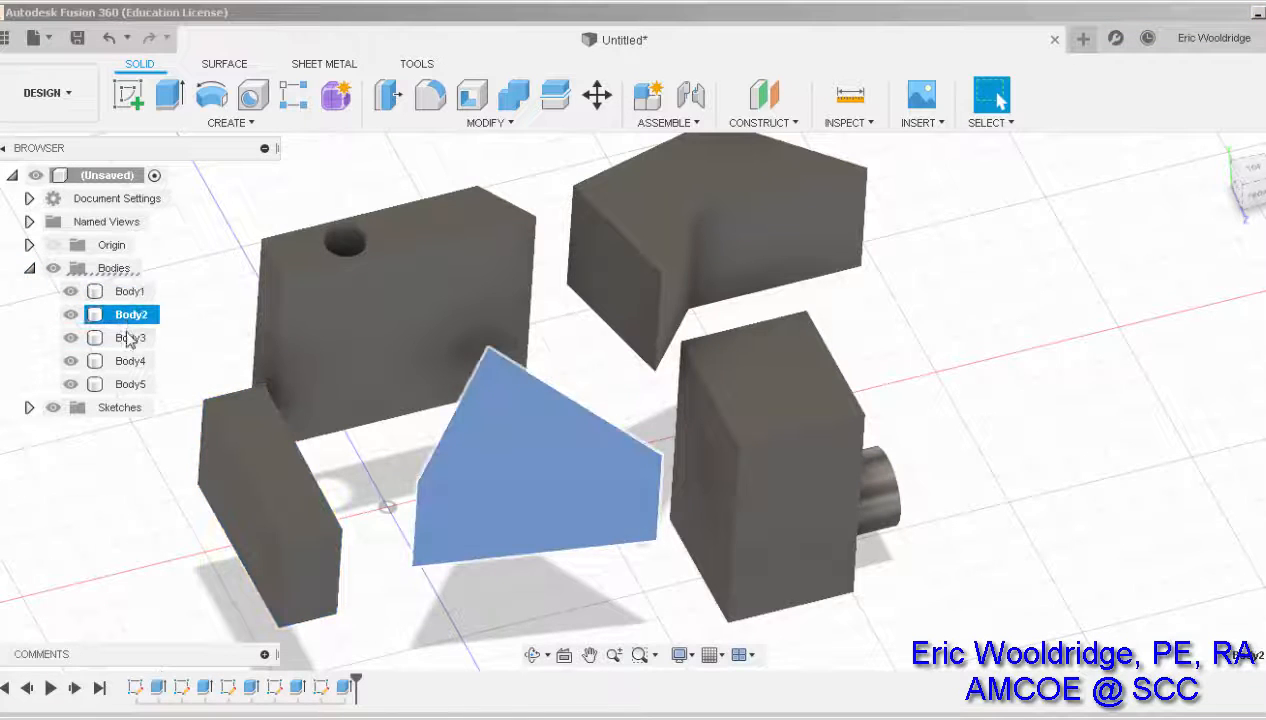
left_click(128, 338)
left_click(128, 361)
left_click(128, 384)
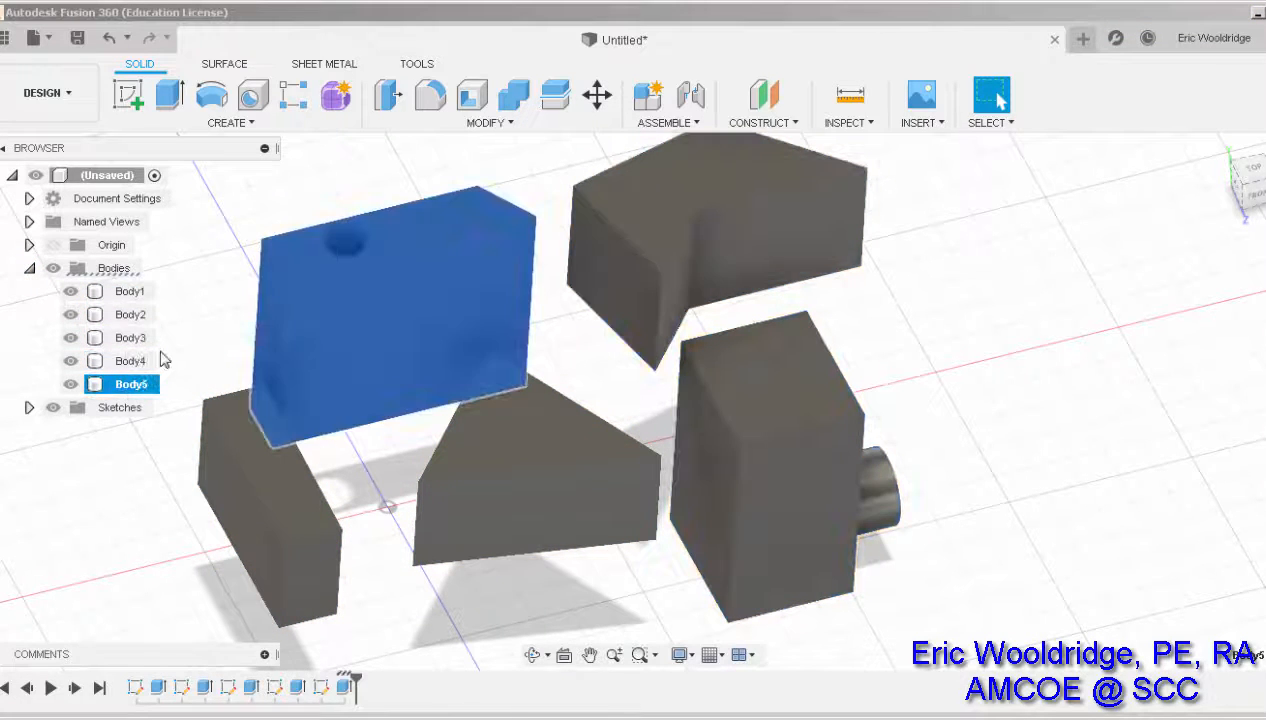